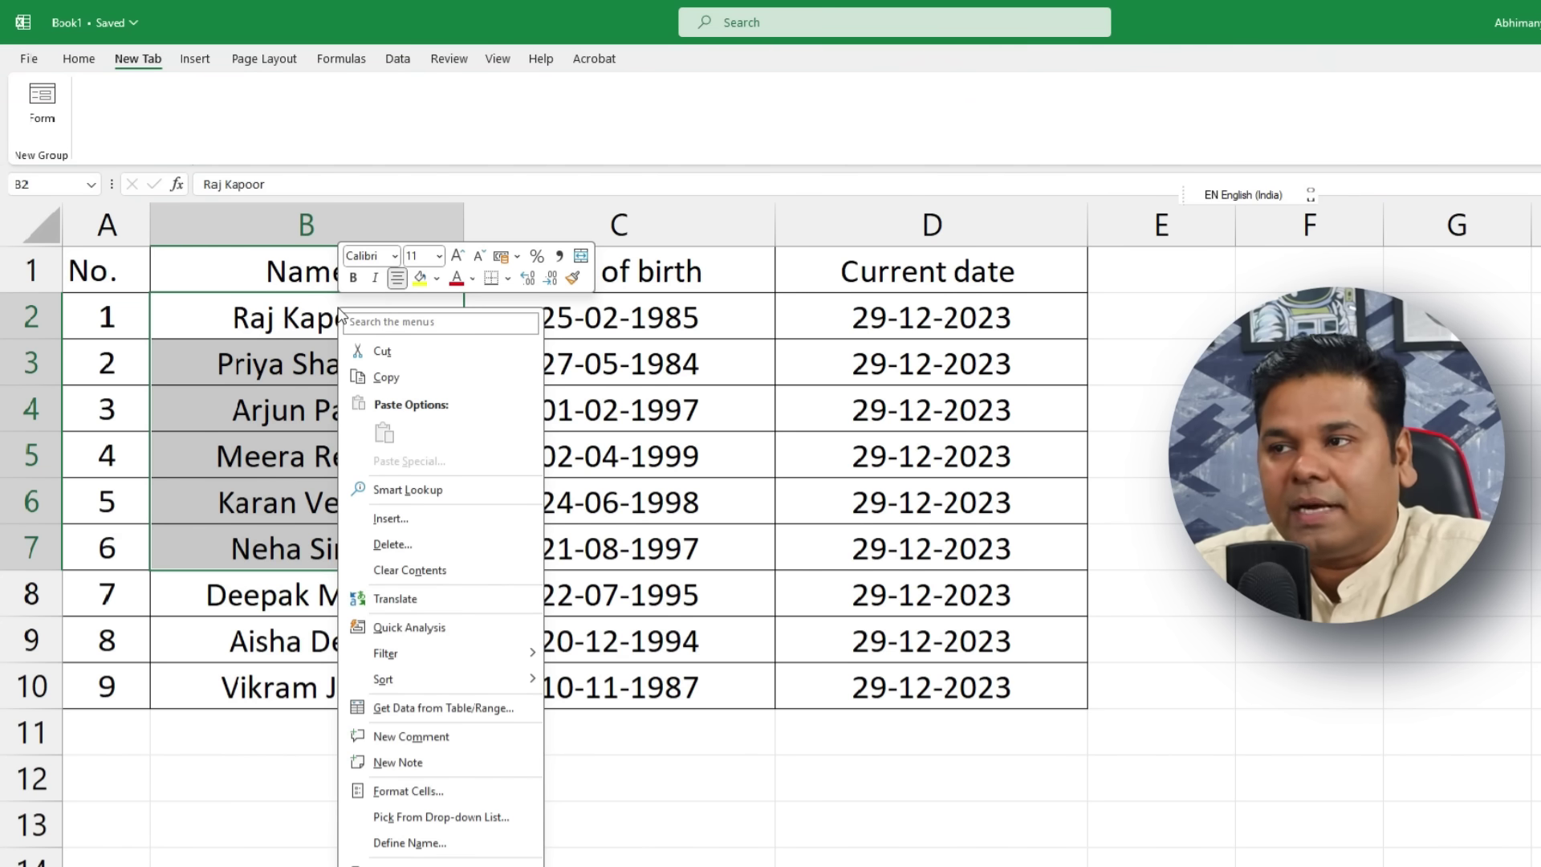
Step: Clear the names in cells B2:B9 using the fill handle
click(286, 372)
click(237, 373)
drag(218, 327, 237, 523)
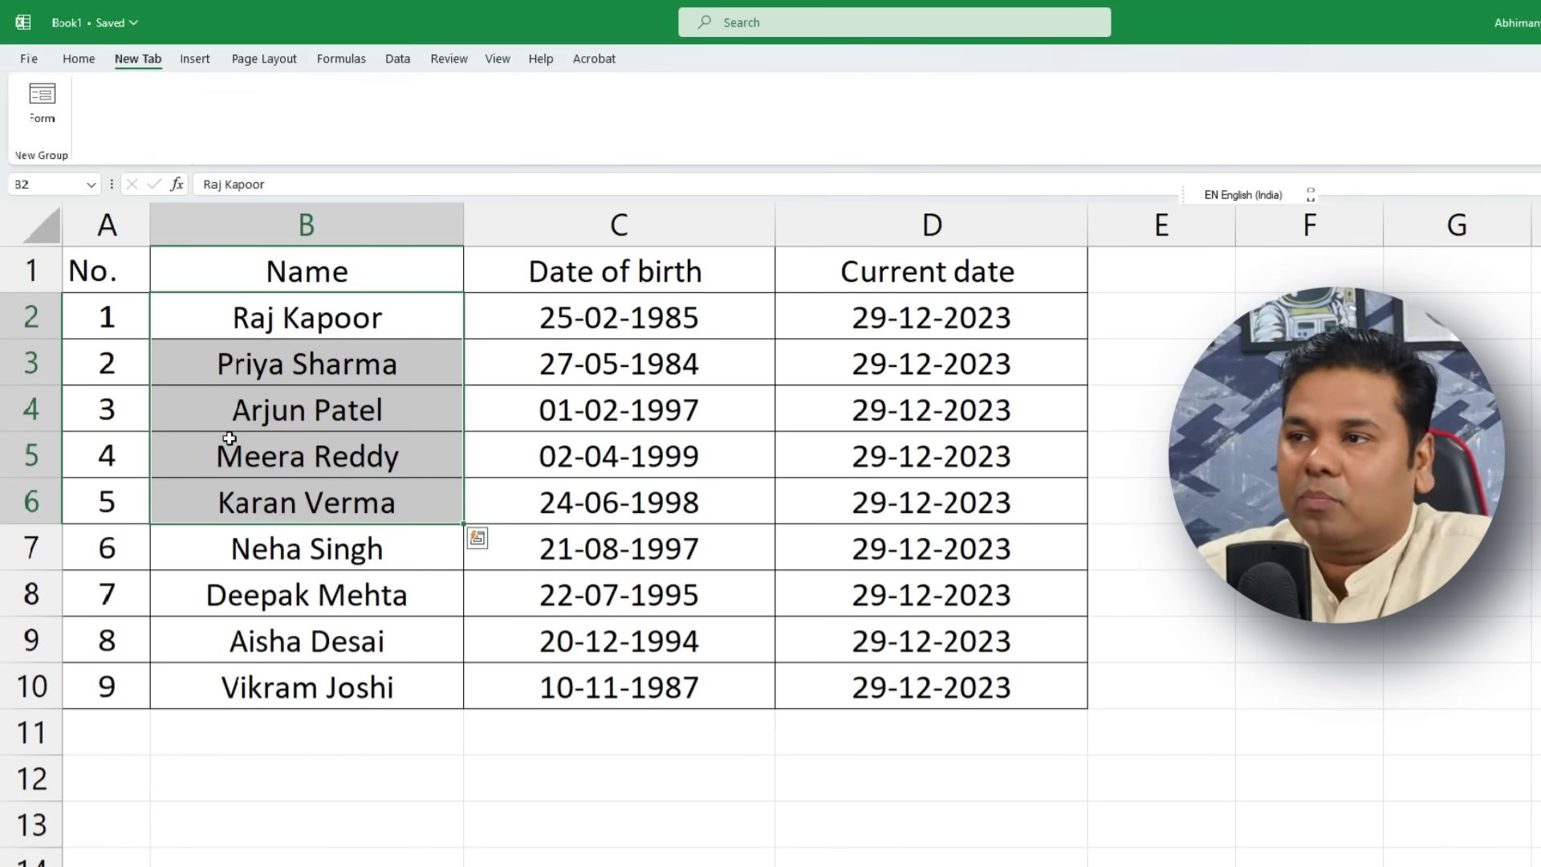
click(318, 401)
click(345, 309)
drag(345, 308, 343, 631)
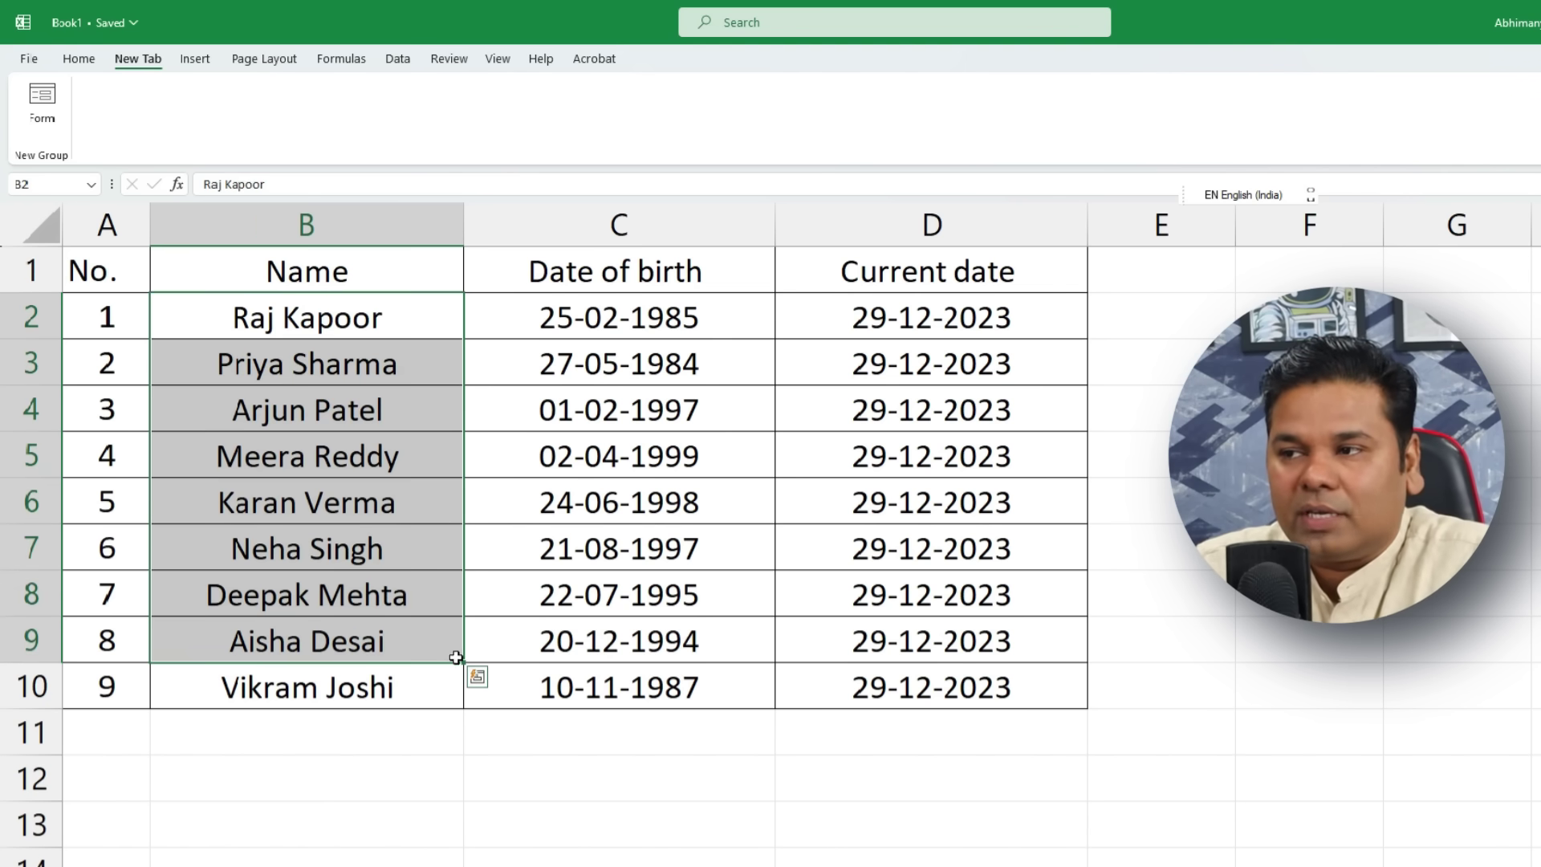
drag(460, 658, 358, 313)
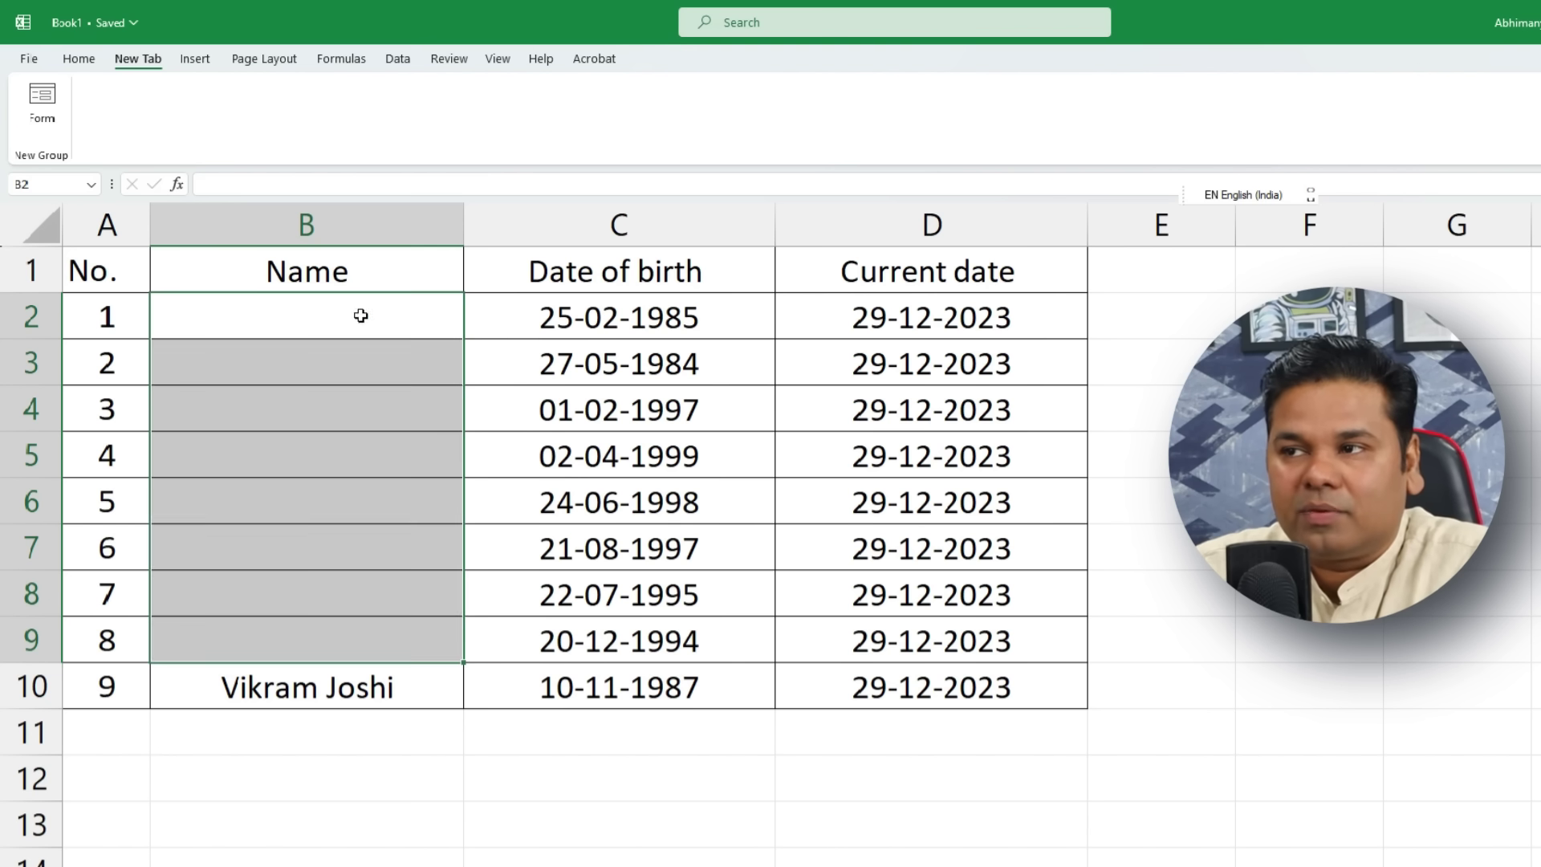
click(410, 428)
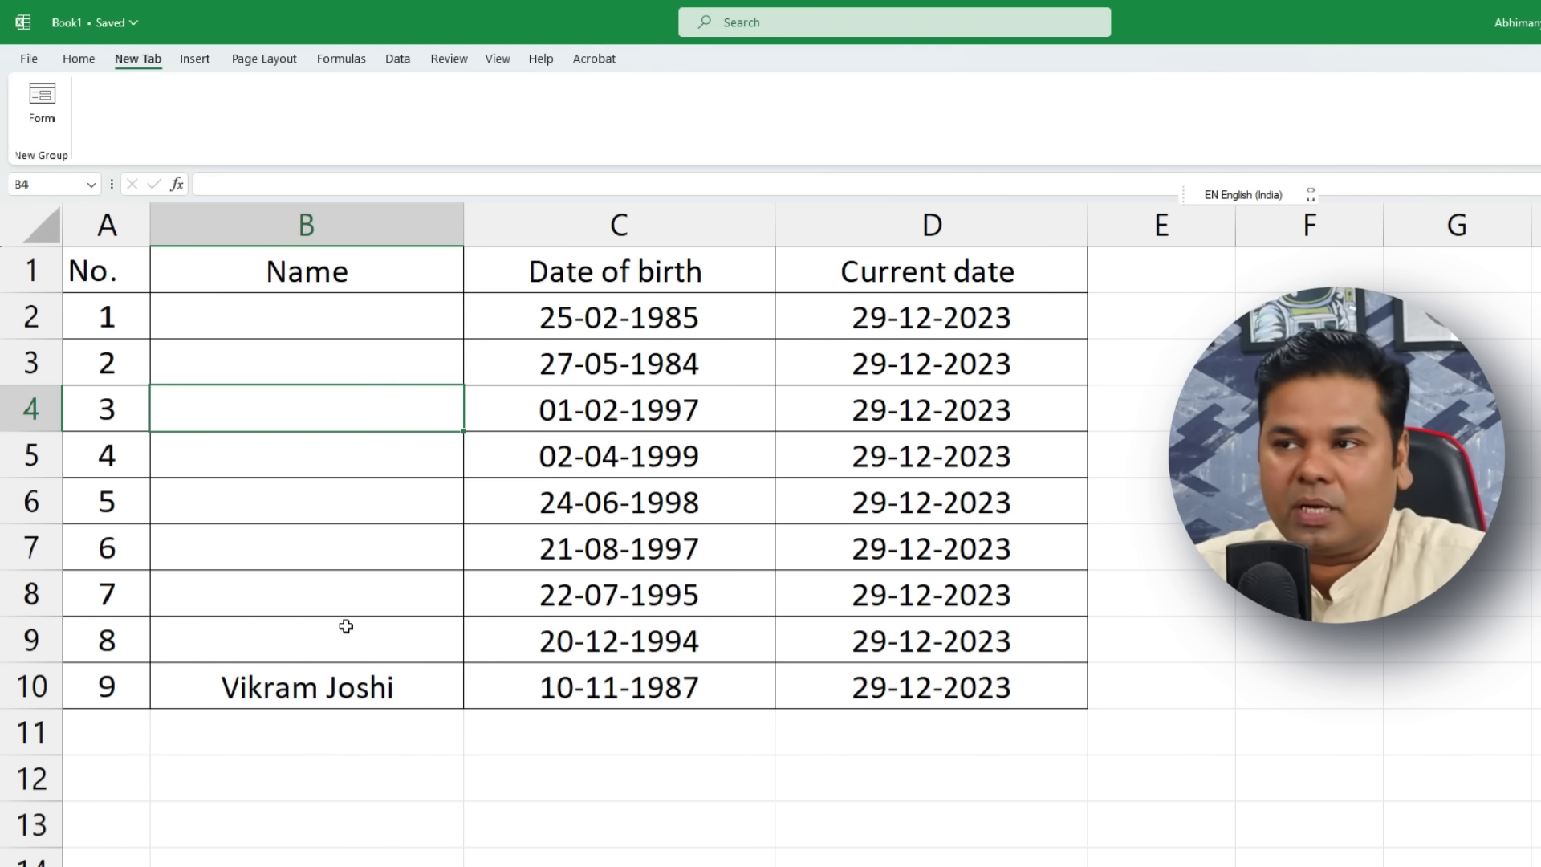
Step: Undo the clearing of the names in B2:B9
key(ctrl+z)
click(412, 646)
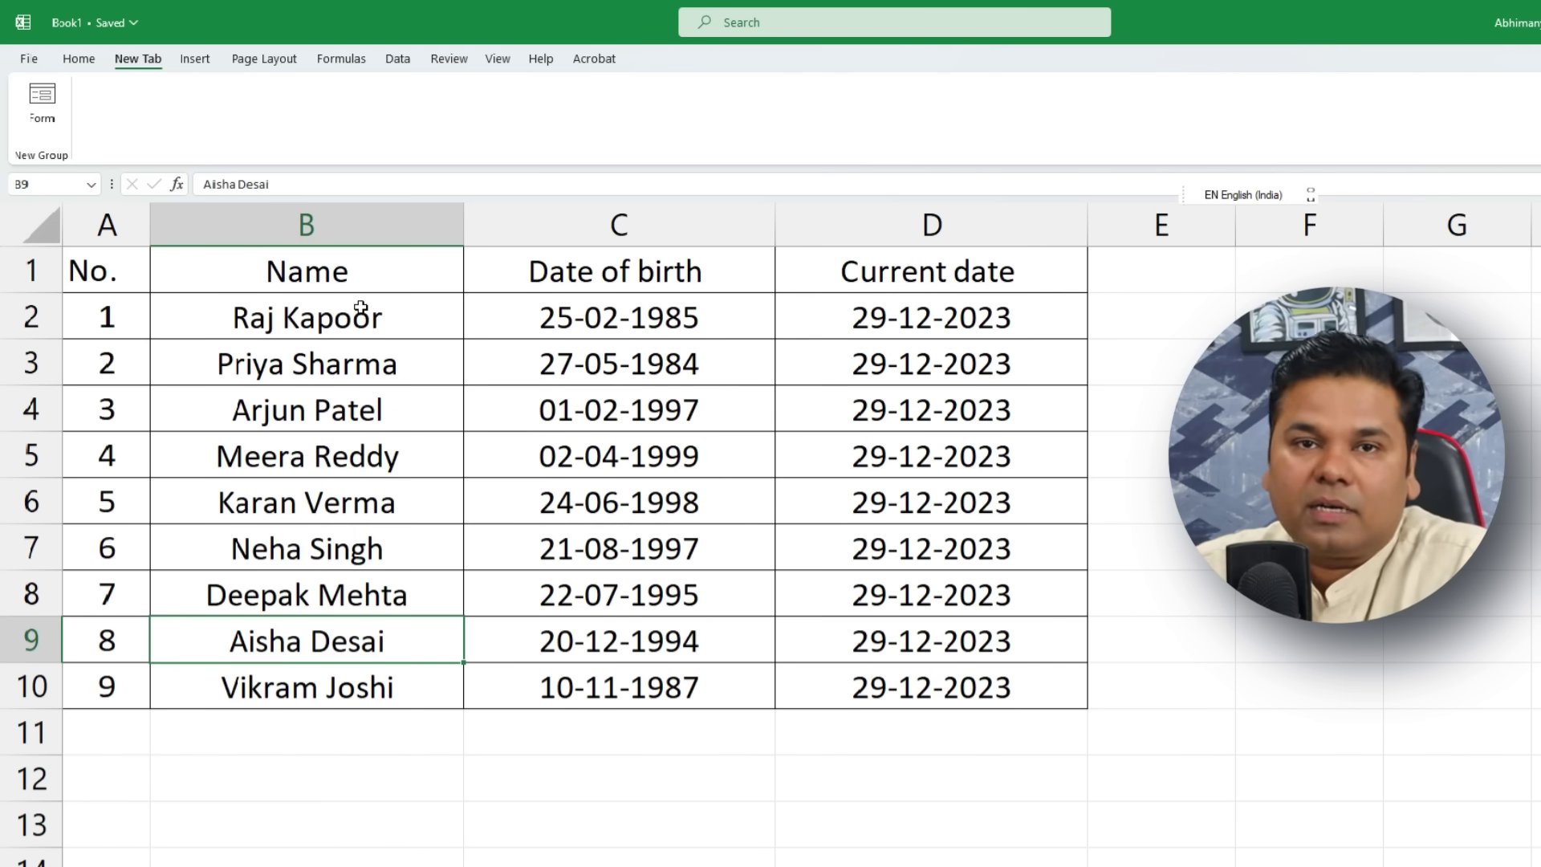
Step: Clear the names and dates in the block B2:D5 using the fill handle
drag(281, 313, 973, 462)
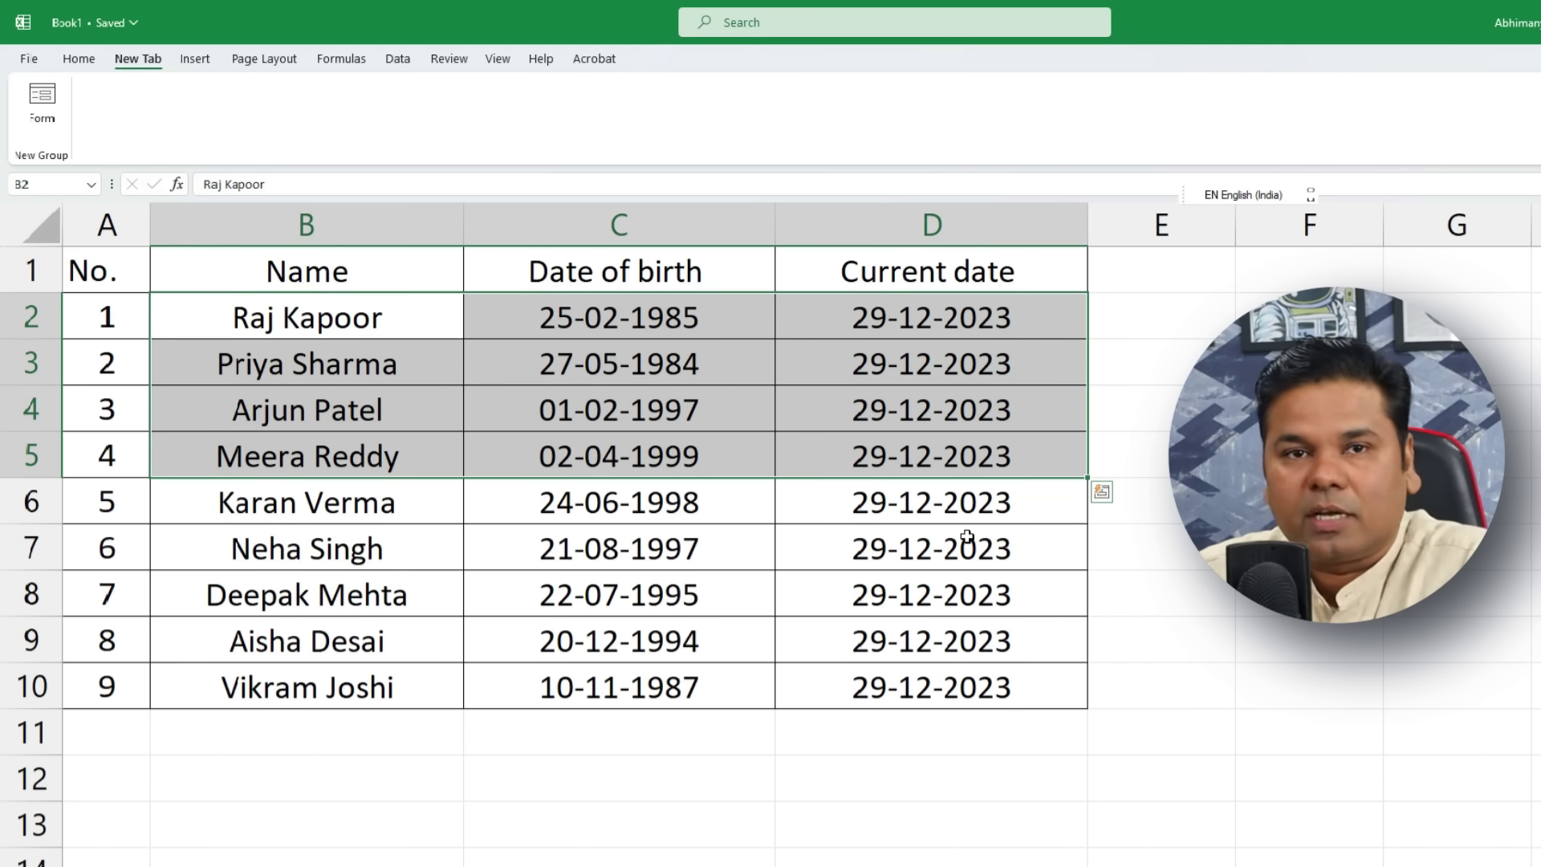
click(1076, 467)
drag(305, 317, 1046, 472)
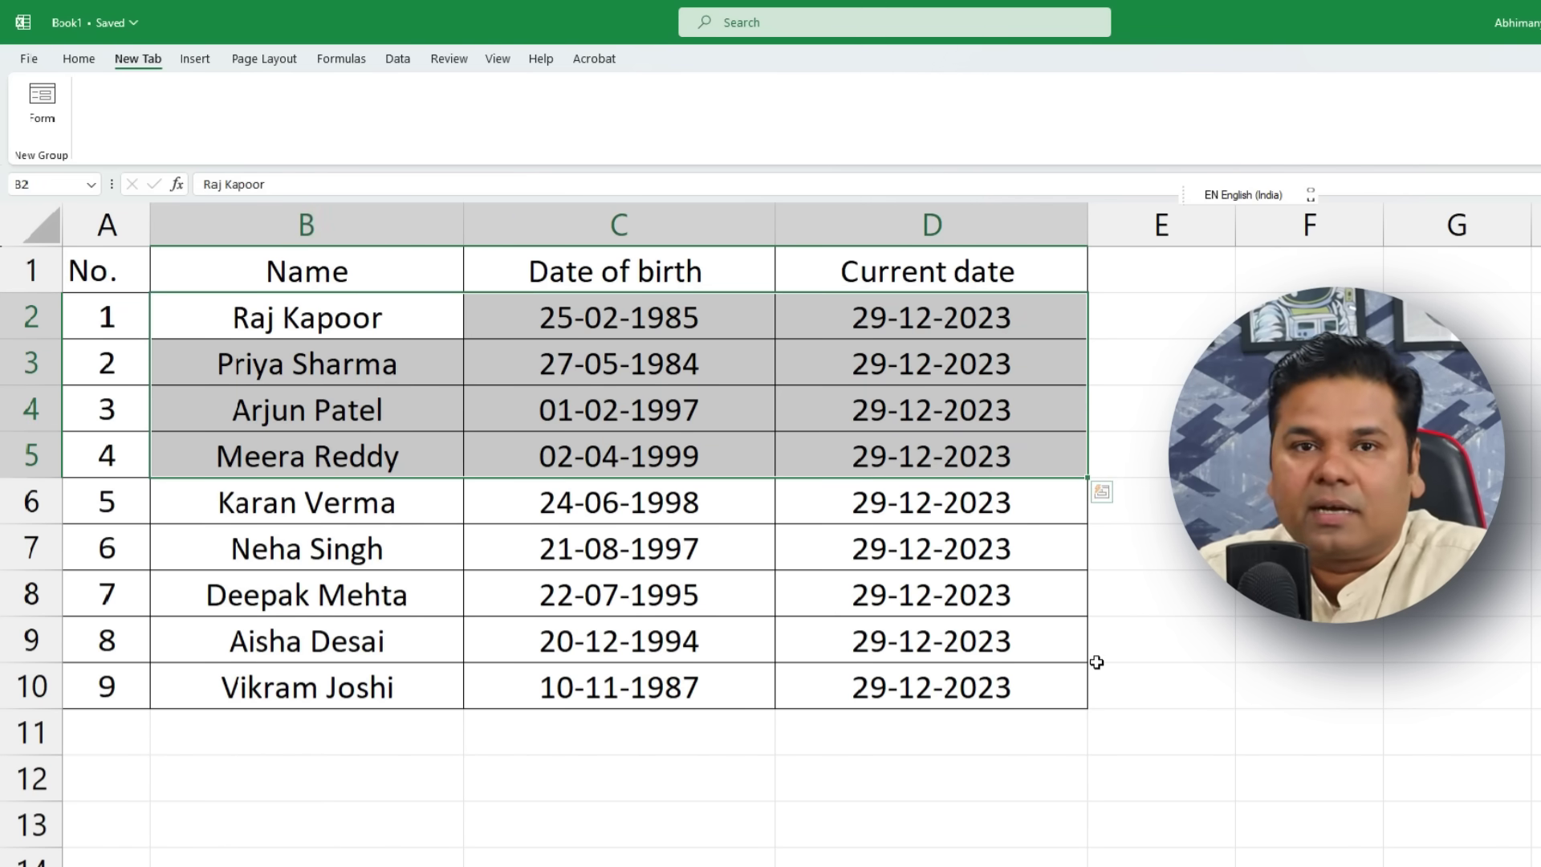
drag(1088, 479, 256, 305)
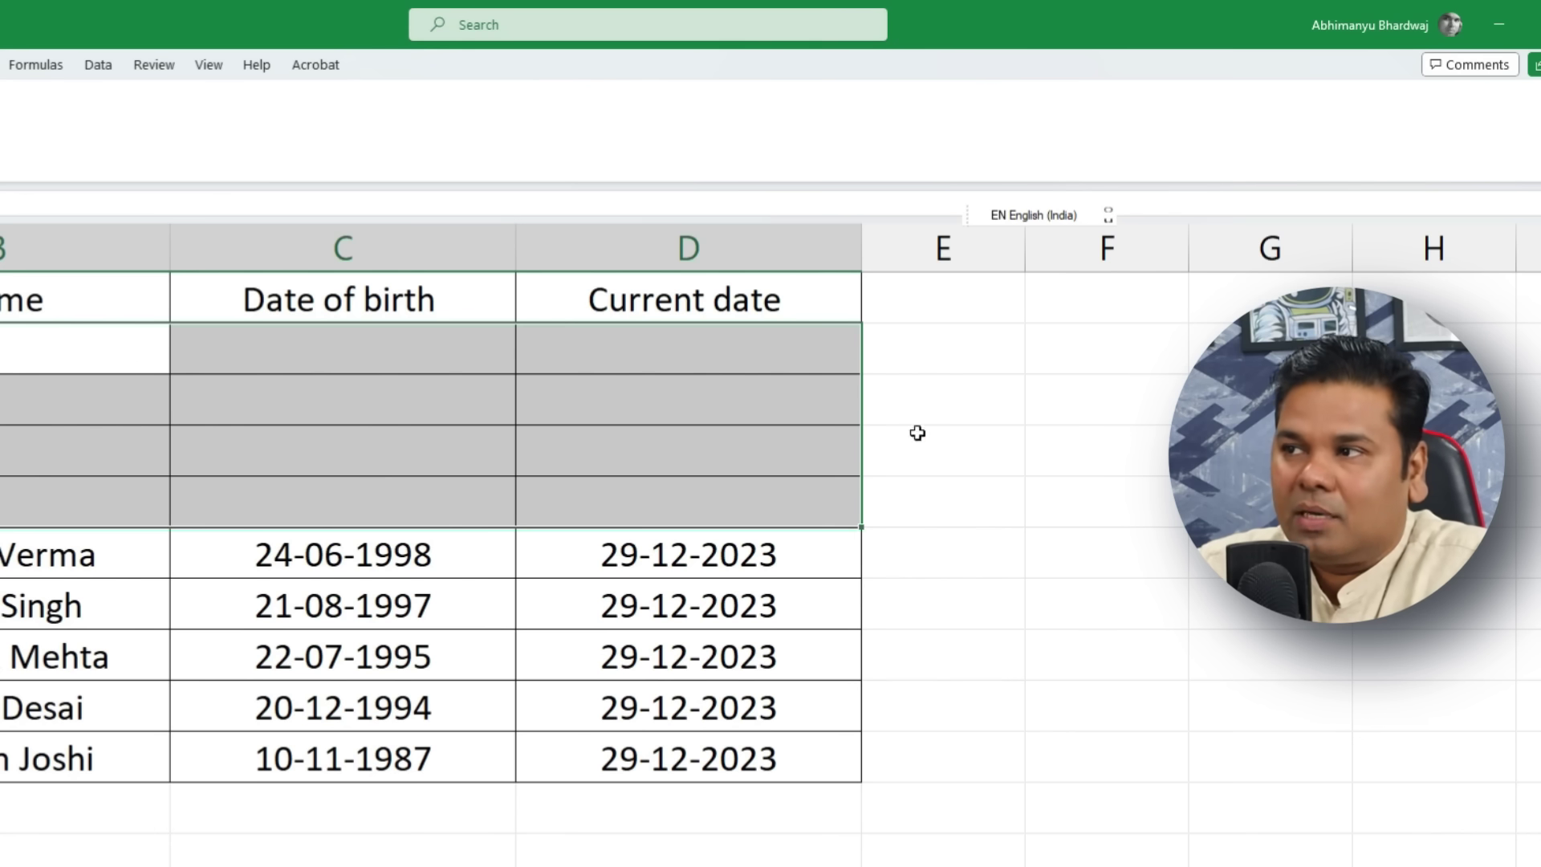
click(1141, 391)
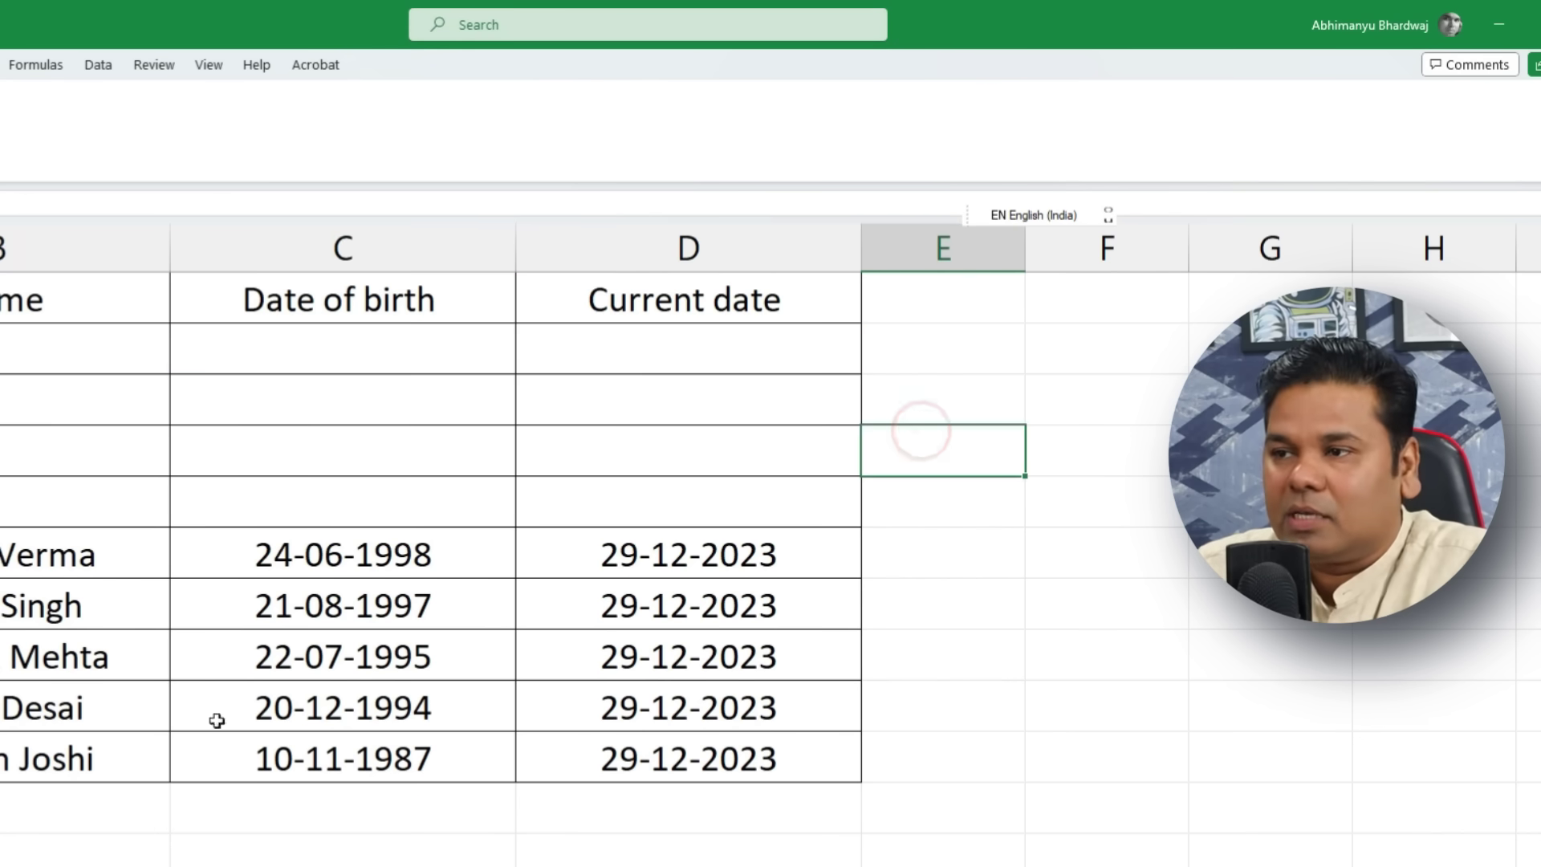
Step: Enter 1 in E1 and 2 in E2, and clear both cells using the fill handle
click(973, 313)
text(1)
key(Return)
text(2)
key(Return)
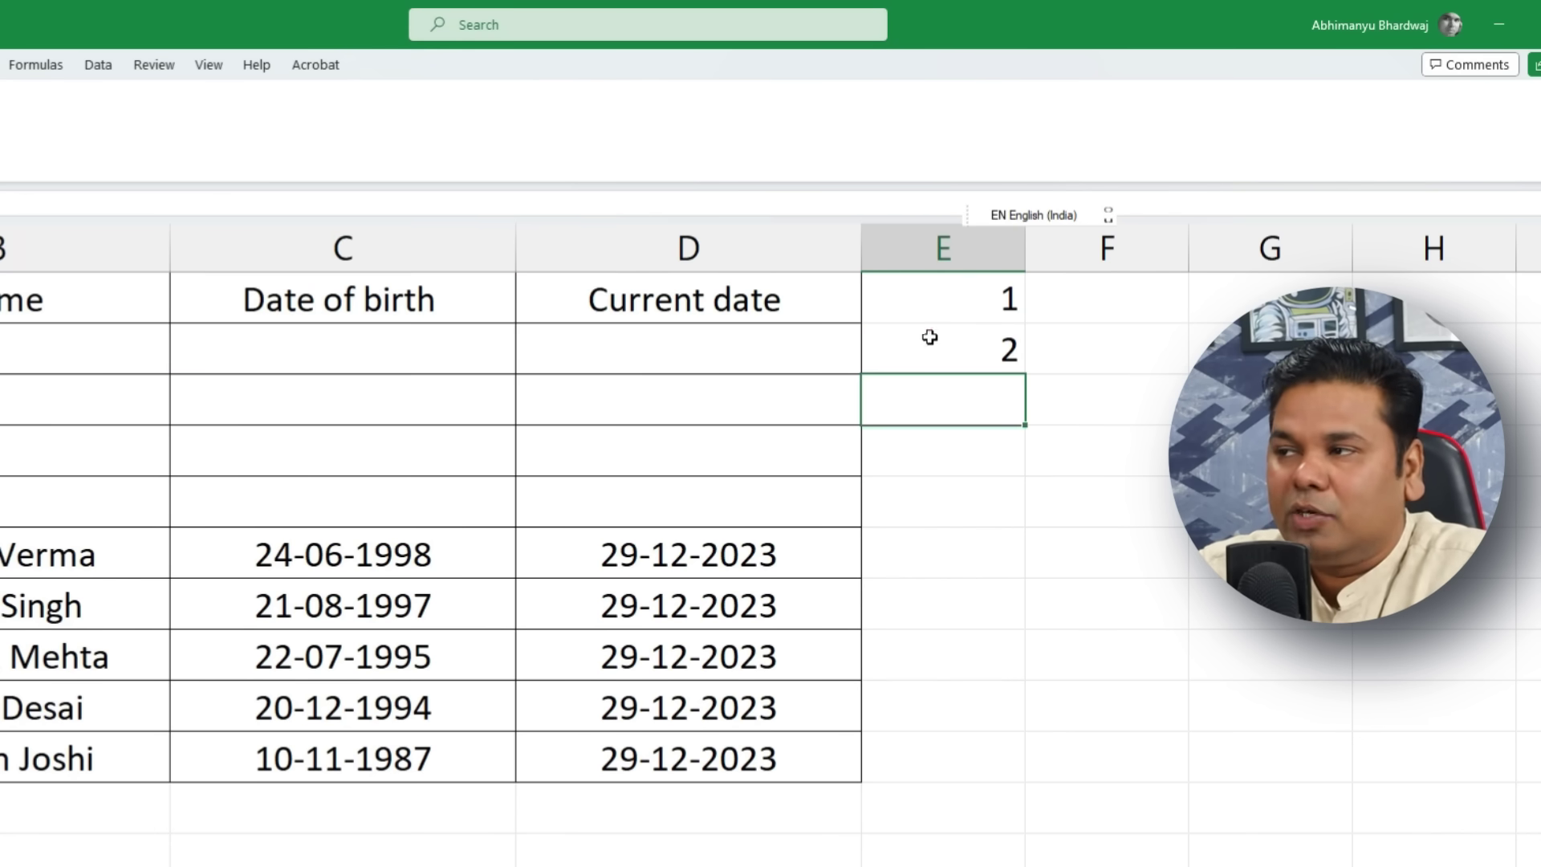
drag(972, 298, 1008, 245)
click(1056, 404)
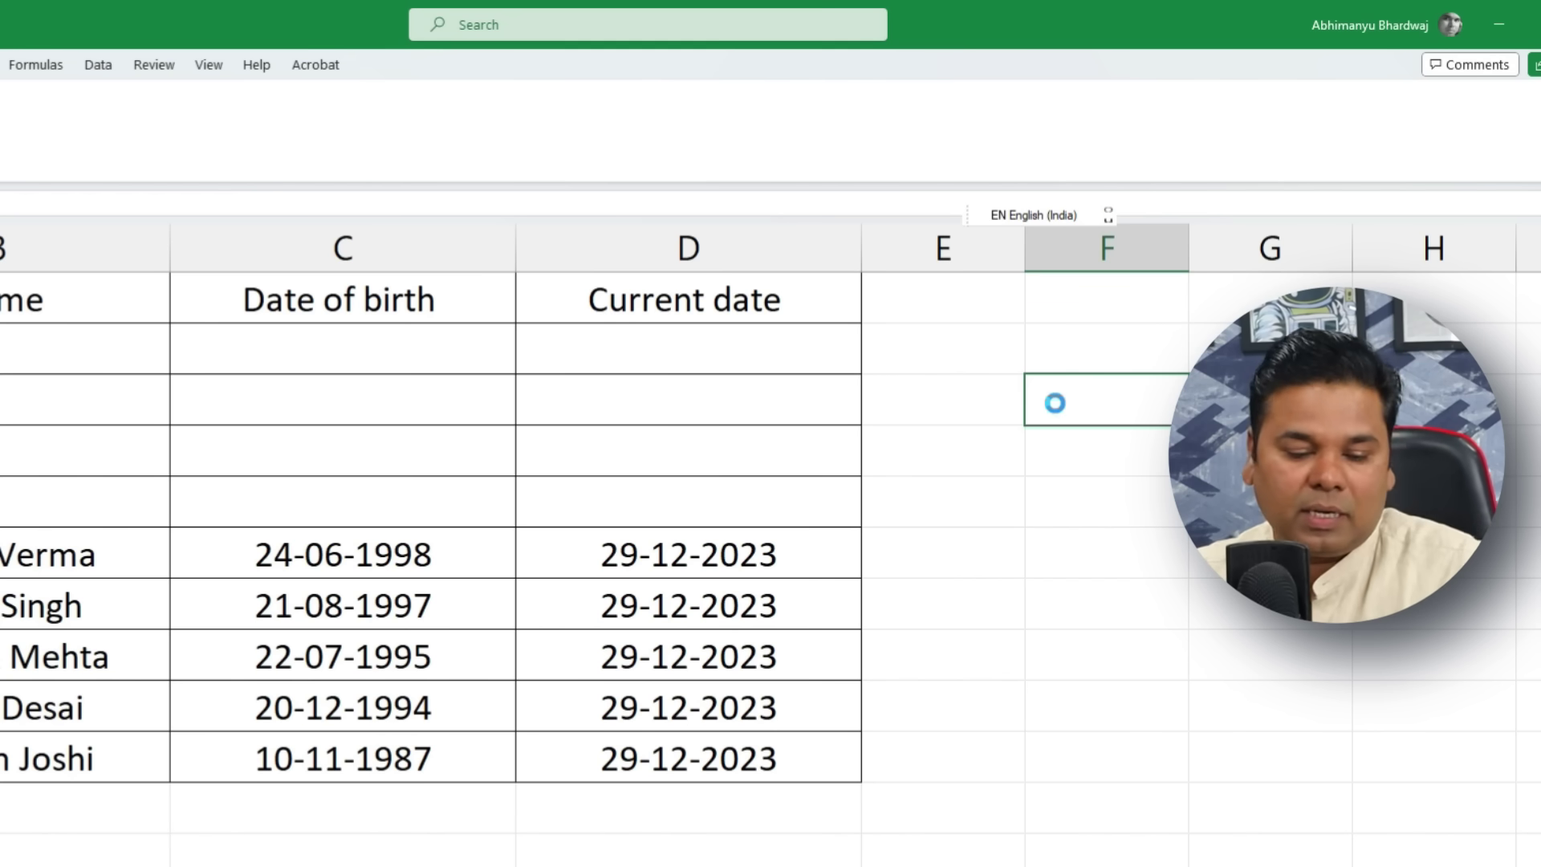
Step: Undo the test entries in E1:E2 and the clearing of the block B2:D5
key(ctrl+z)
key(ctrl+z)
key(ctrl+z)
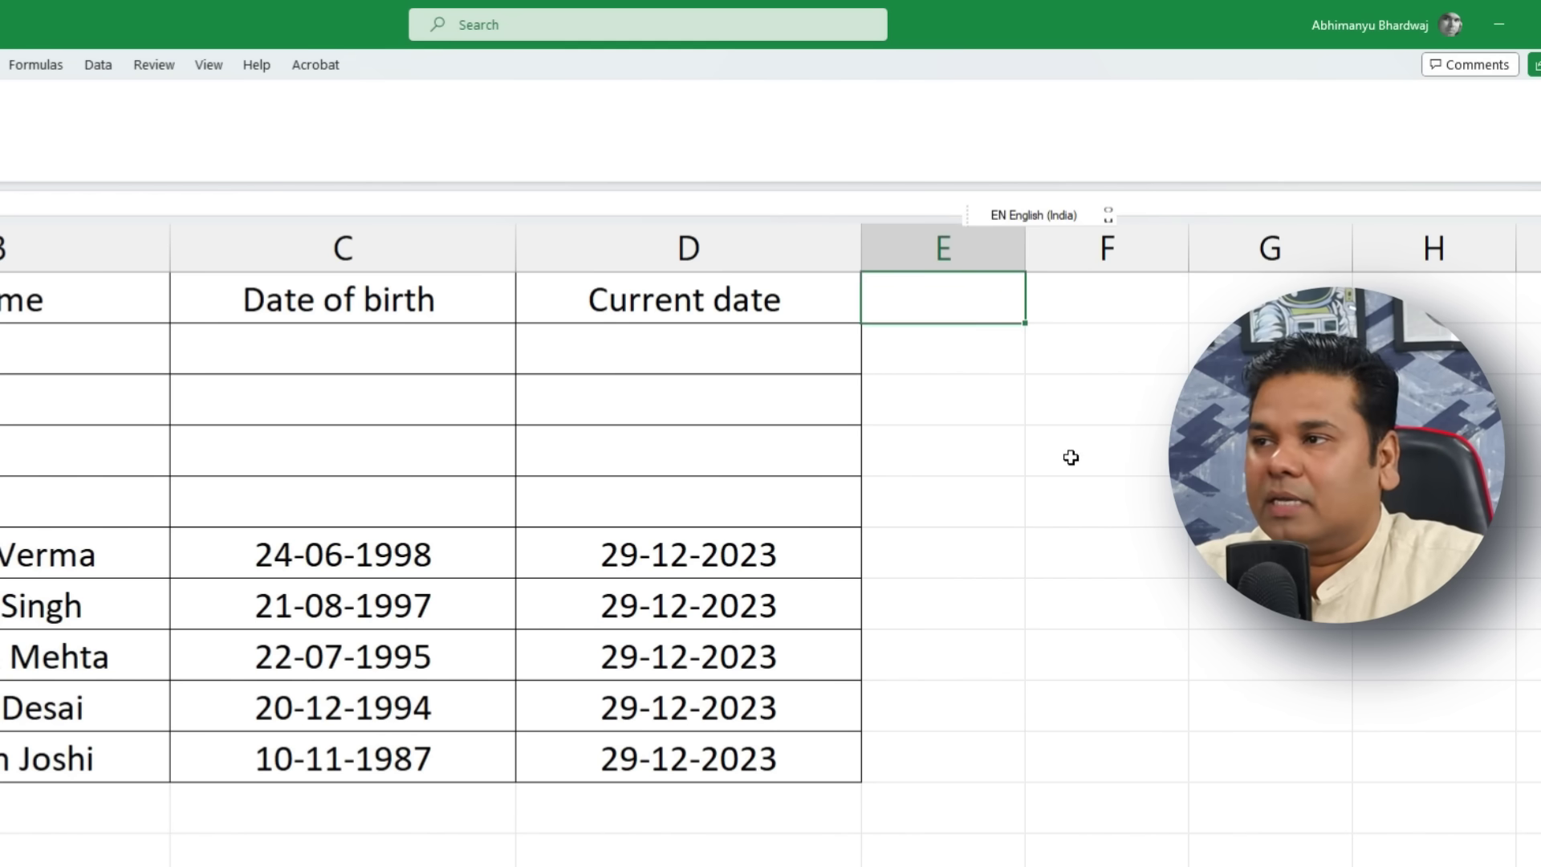
key(ctrl+z)
click(553, 658)
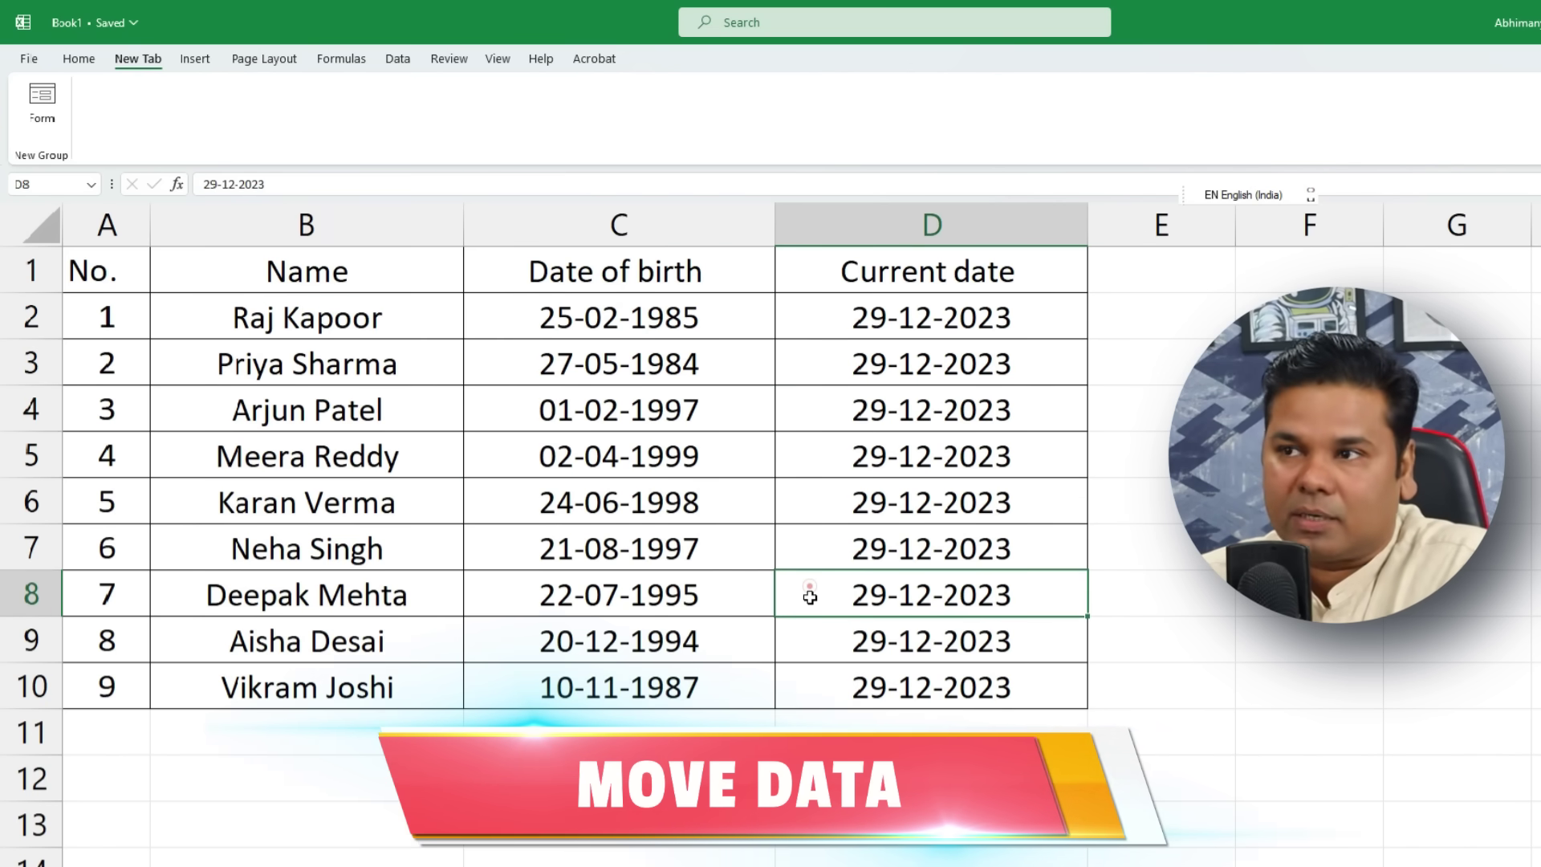
Step: Try to move the names in B2:B8 through the clipboard to column E, starting at E2
click(303, 317)
drag(301, 321, 313, 598)
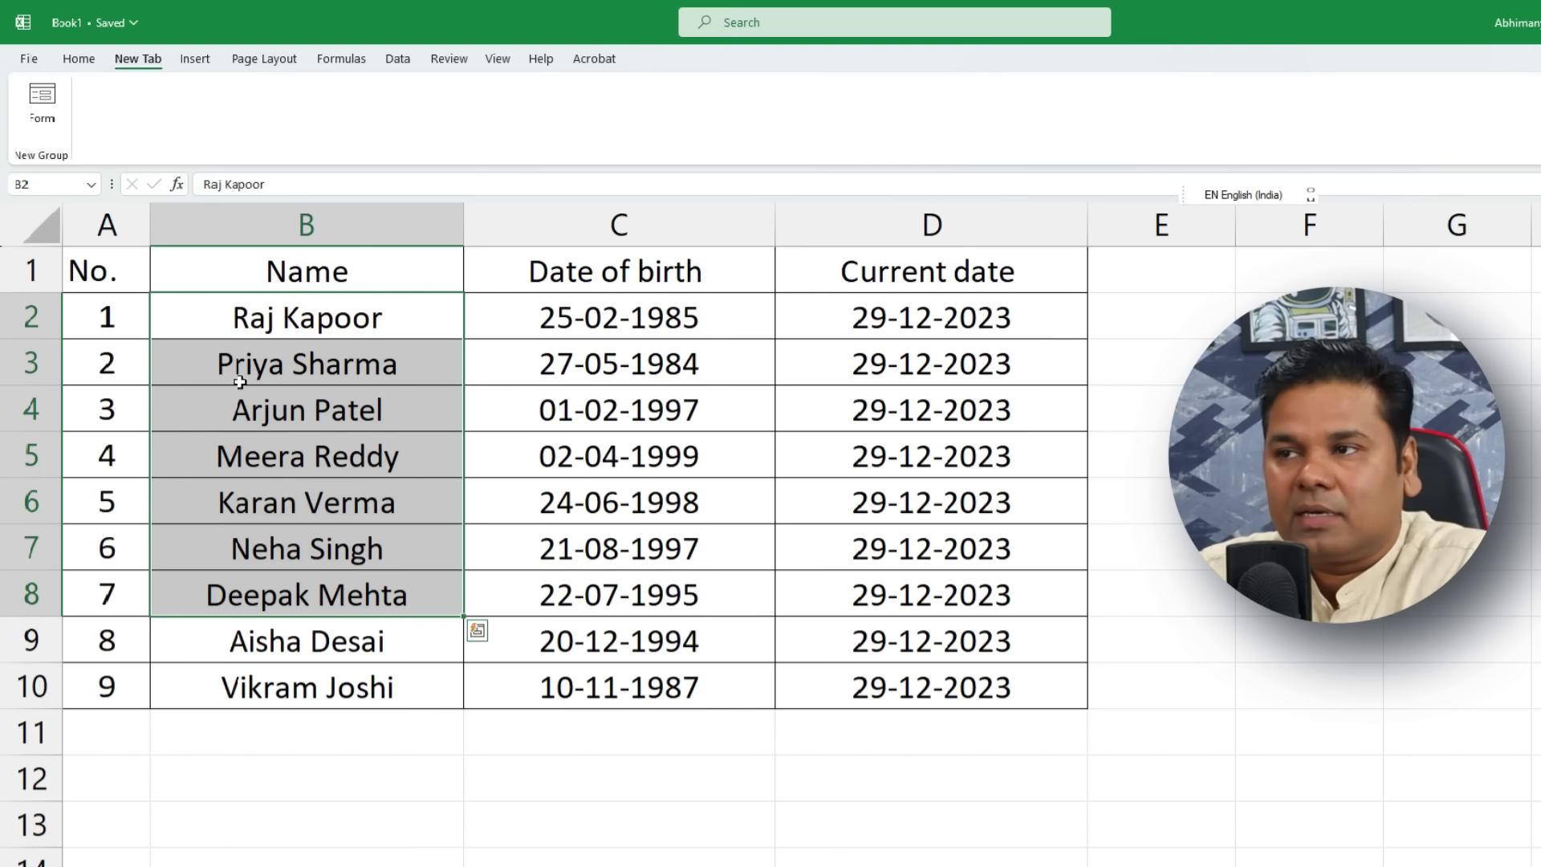
right_click(236, 335)
click(273, 374)
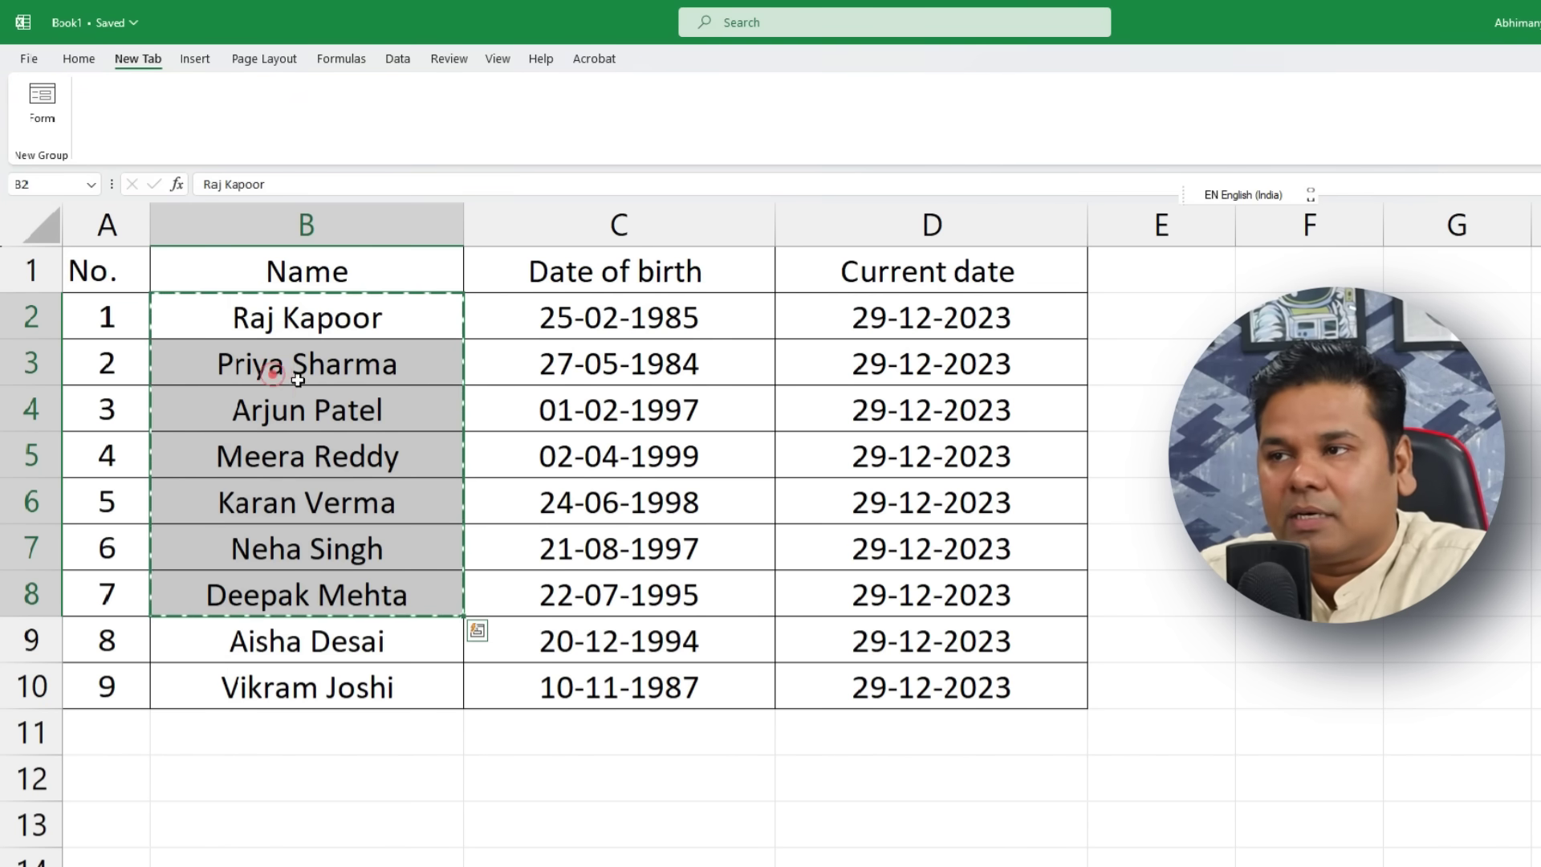
right_click(1140, 335)
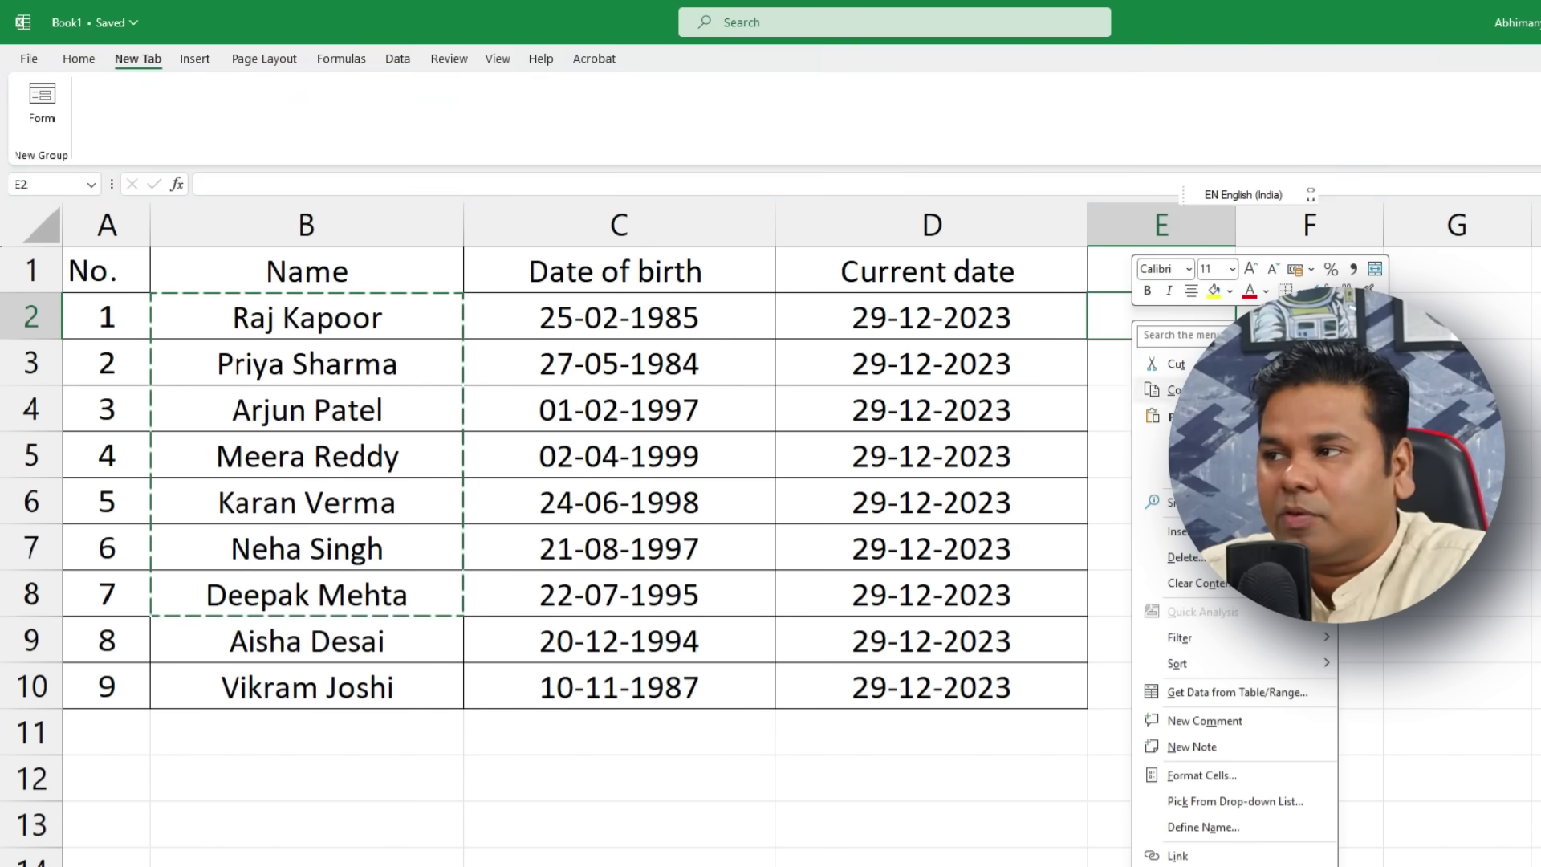
click(1173, 391)
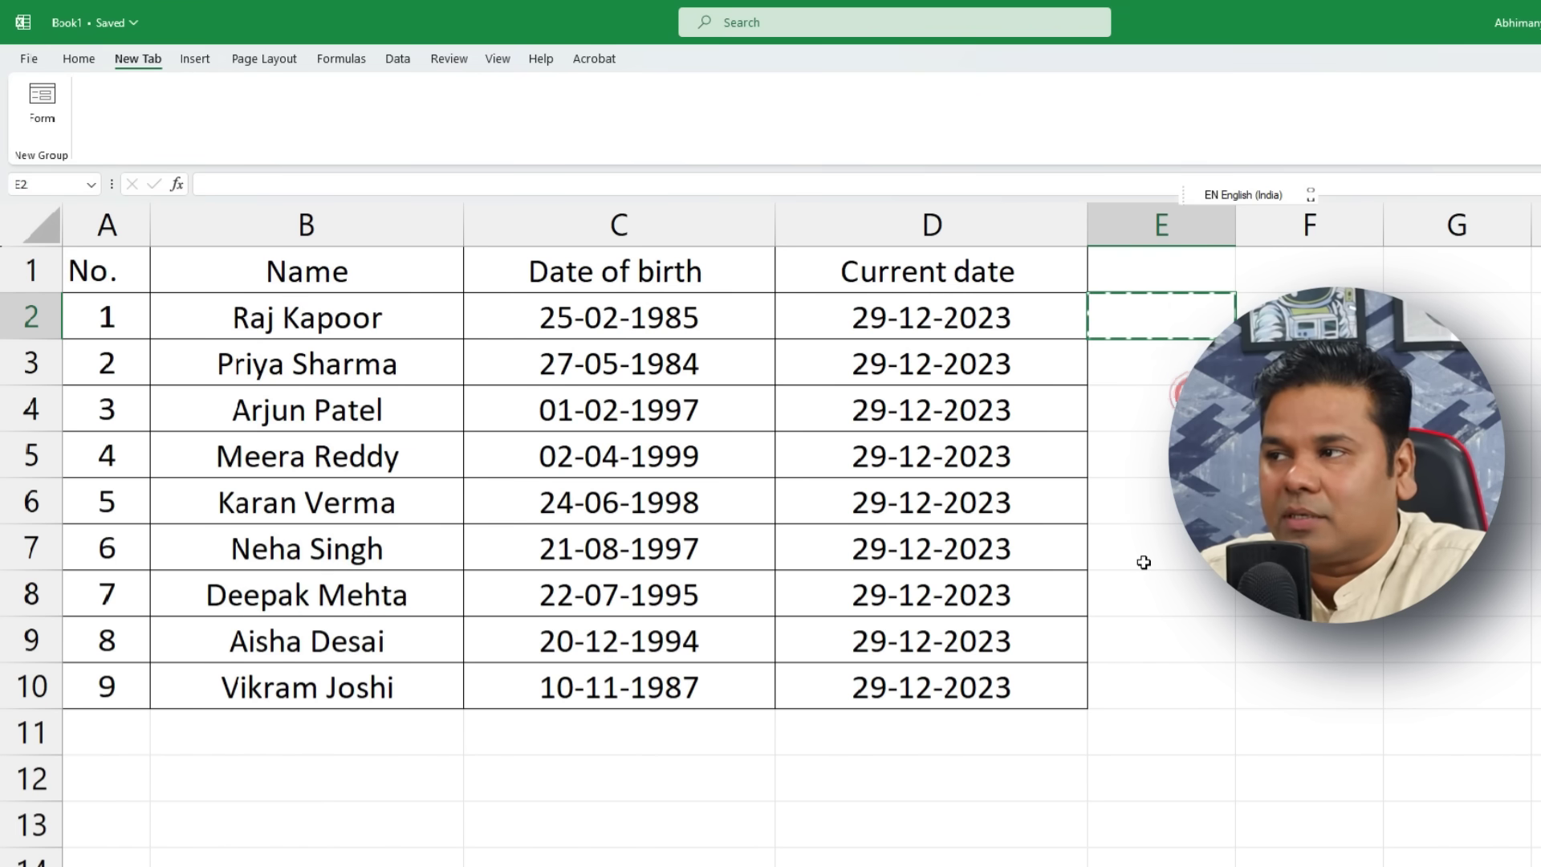
Step: Move the names in B2:B7 directly to E2:E7 and autofit the width of column E
click(333, 331)
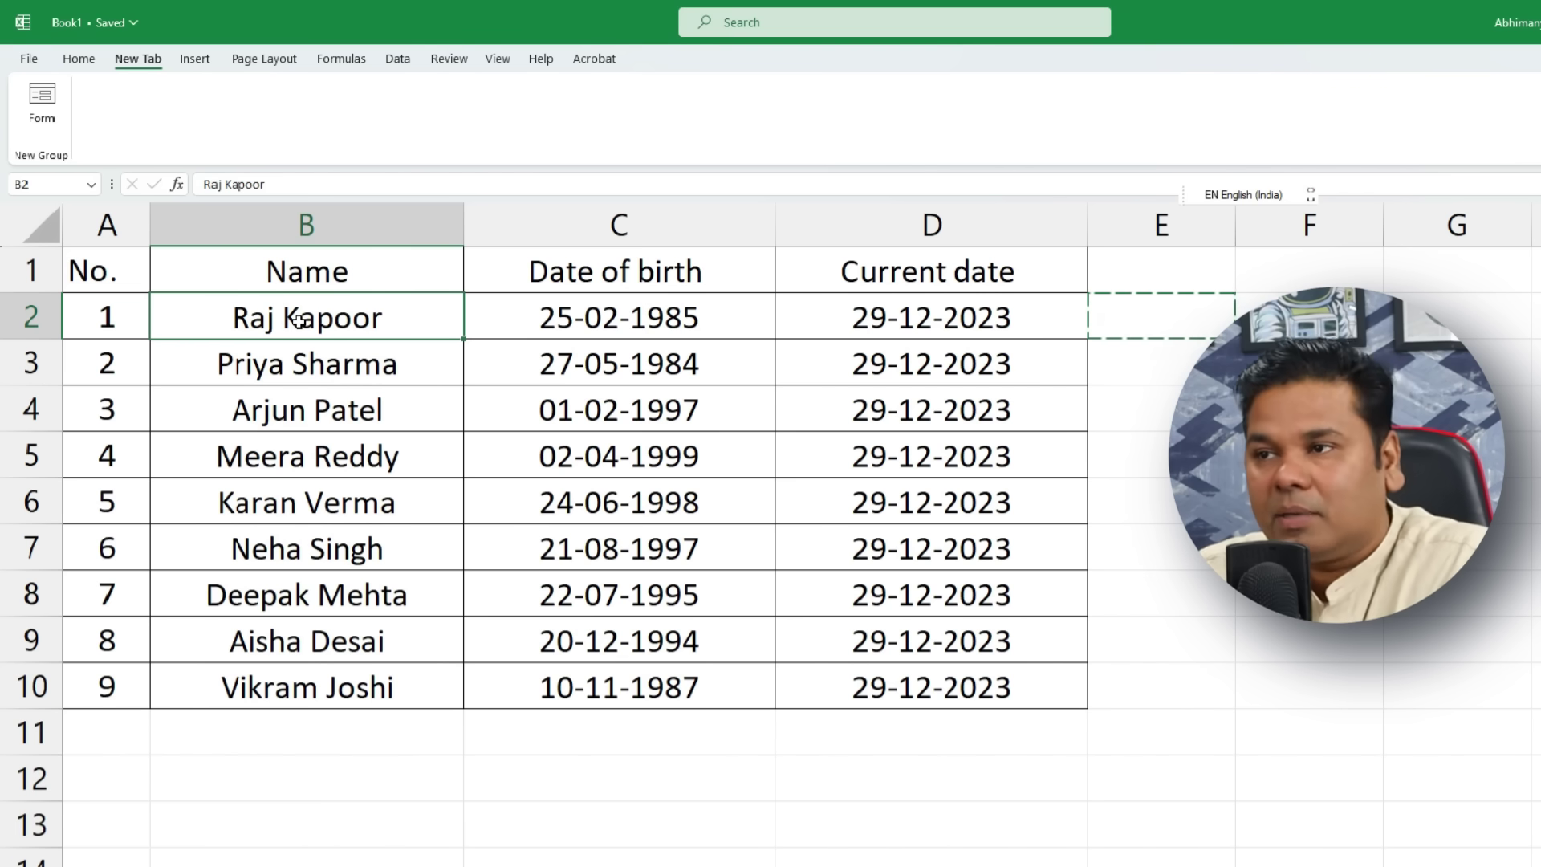
drag(341, 312, 311, 536)
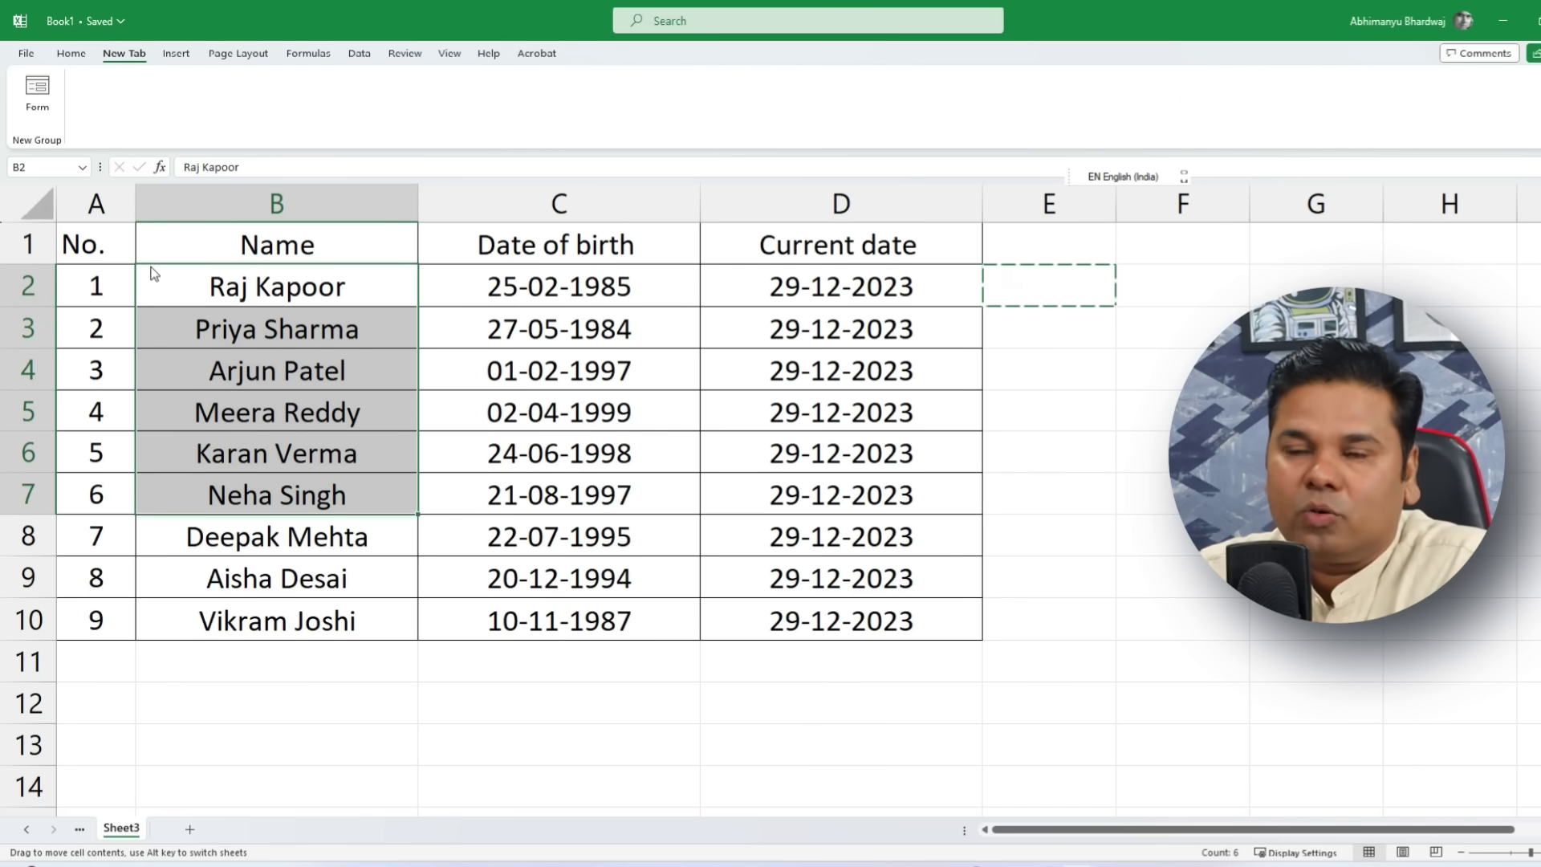
drag(154, 273, 1078, 292)
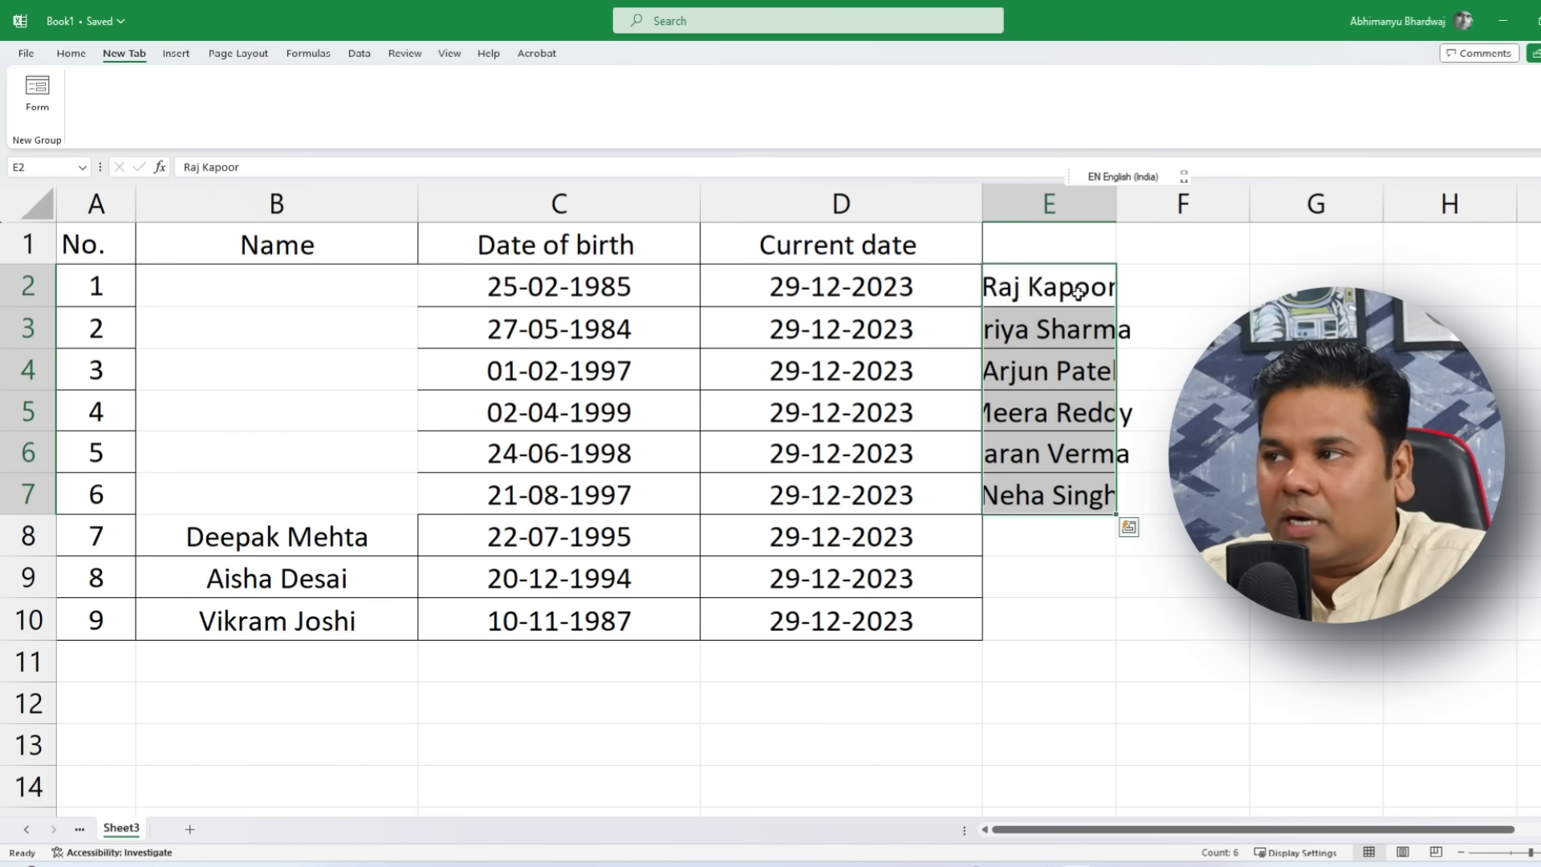
double_click(1114, 217)
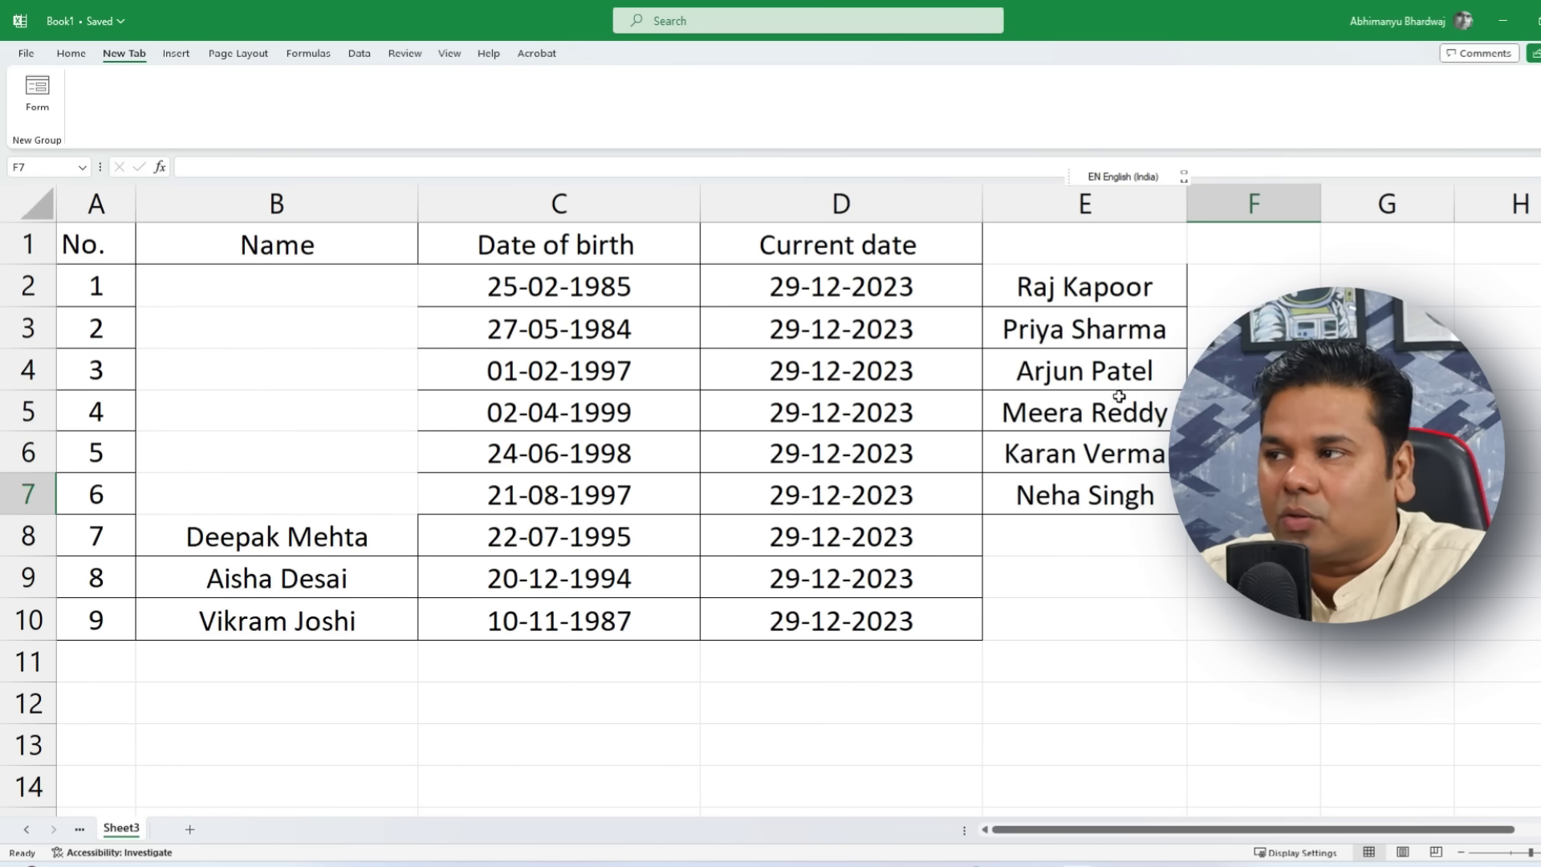
Step: Move the names in E2:E7 back to B2:B7 in the Name column
click(1097, 346)
key(shift+Down)
key(shift+Down)
click(1075, 297)
key(shift+Down)
key(shift+Down)
key(shift+Down)
key(shift+Down)
key(shift+Down)
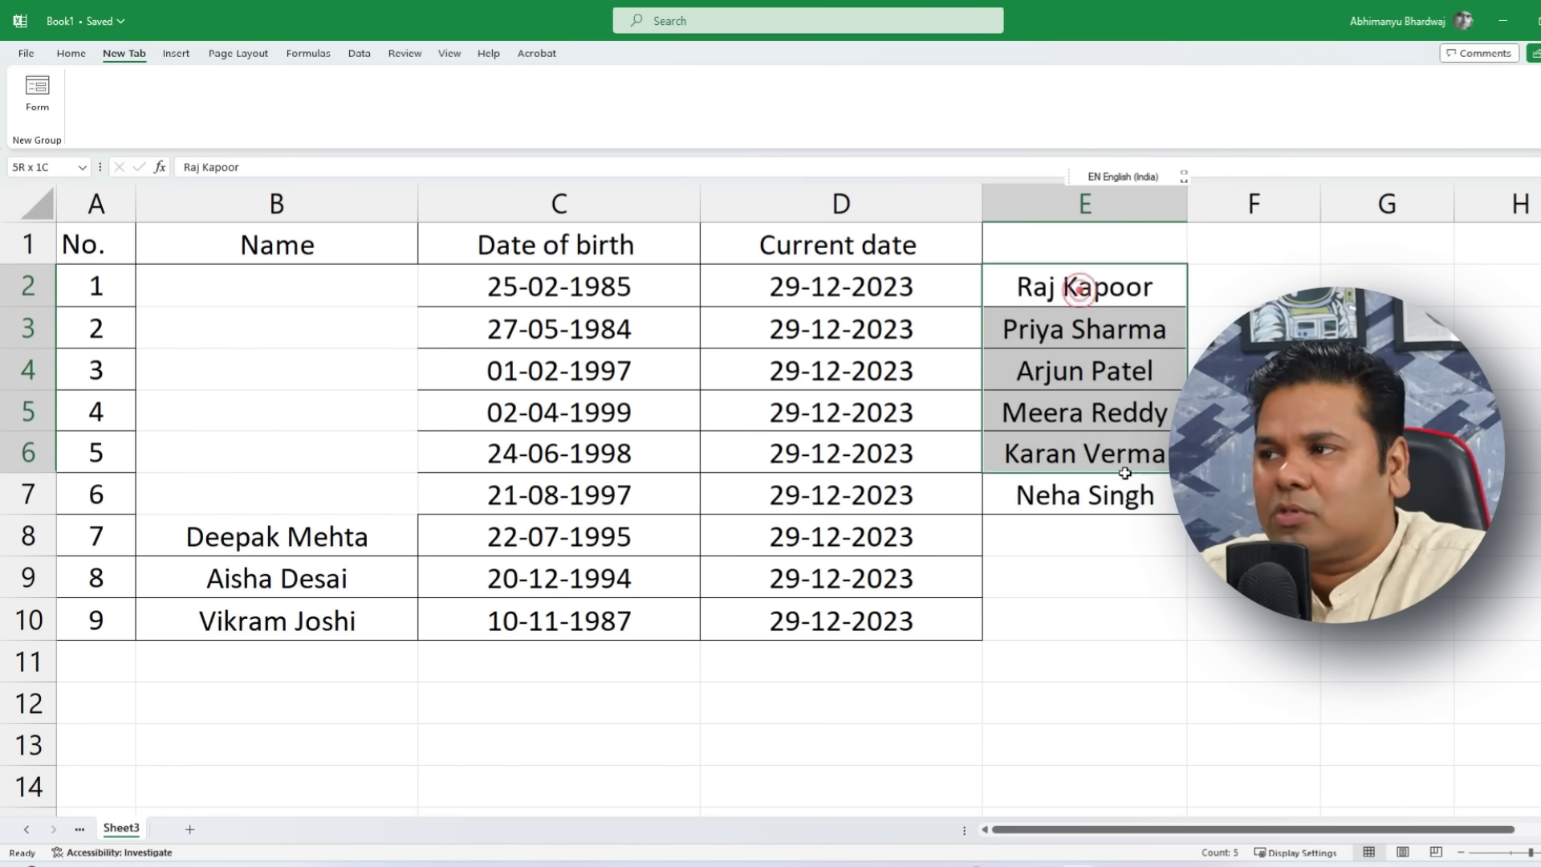
drag(1059, 265, 322, 305)
click(402, 636)
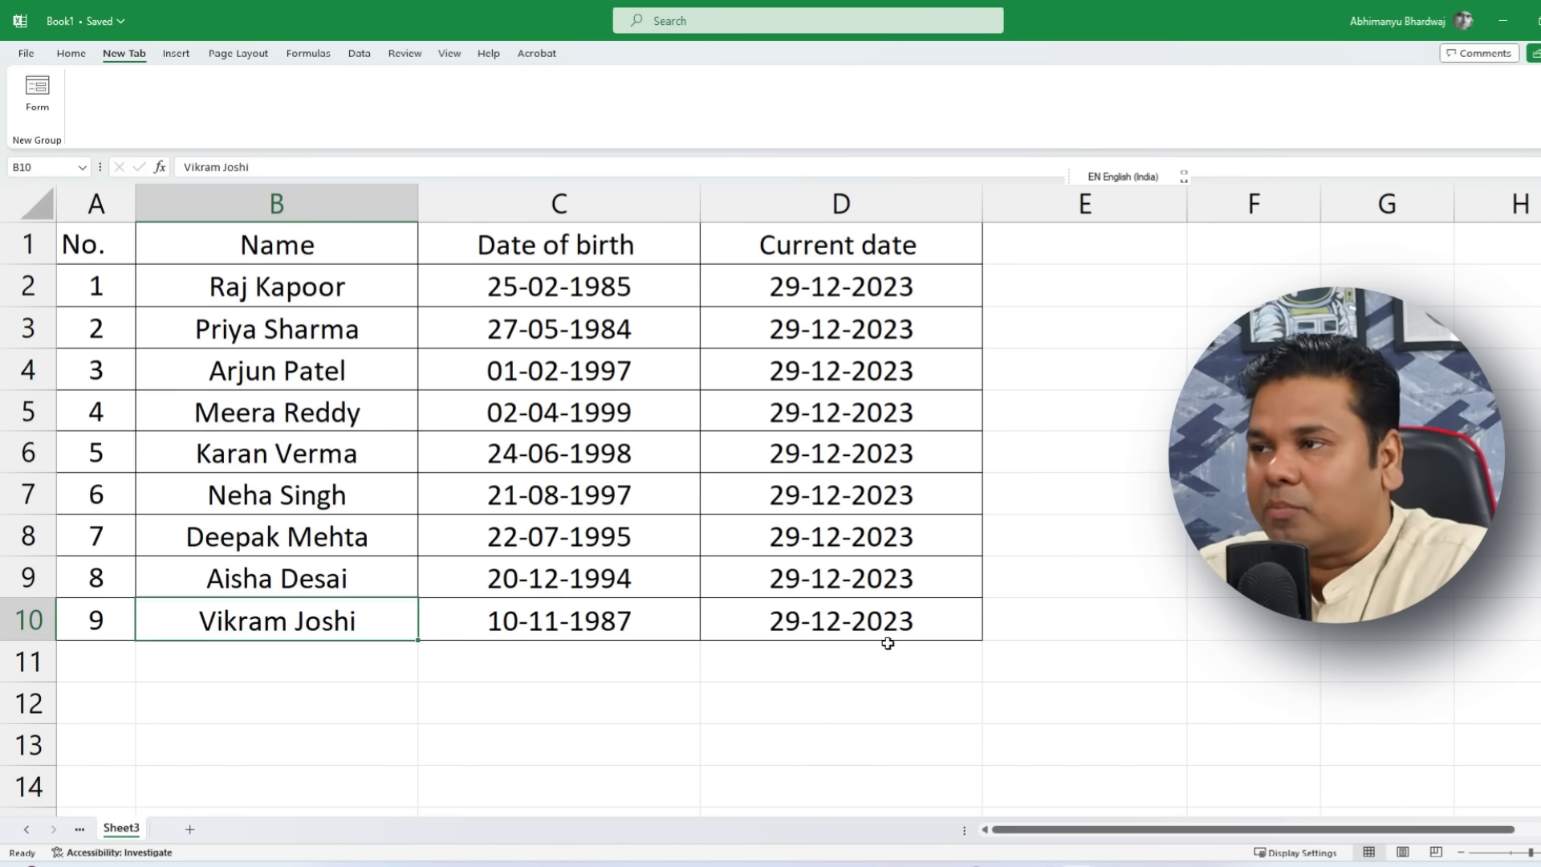
Step: Insert a blank column between the Name and Date of birth columns
click(559, 200)
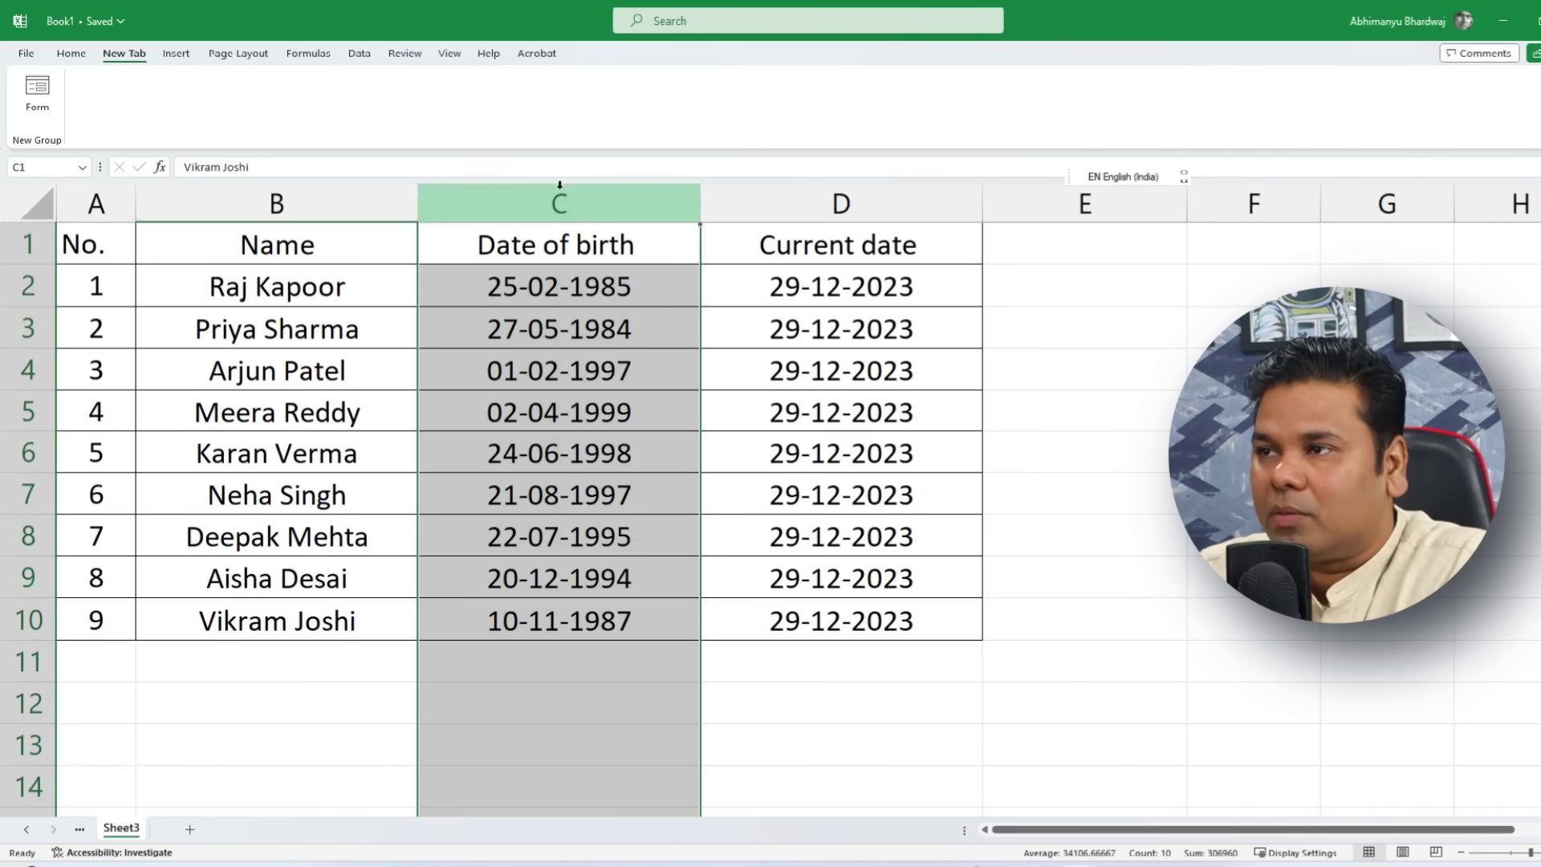
right_click(560, 199)
key(Escape)
key(ctrl+shift+plus)
Step: Enter =RANDBETWEEN(100,500) in C2 and fill the formula down to C10
double_click(481, 289)
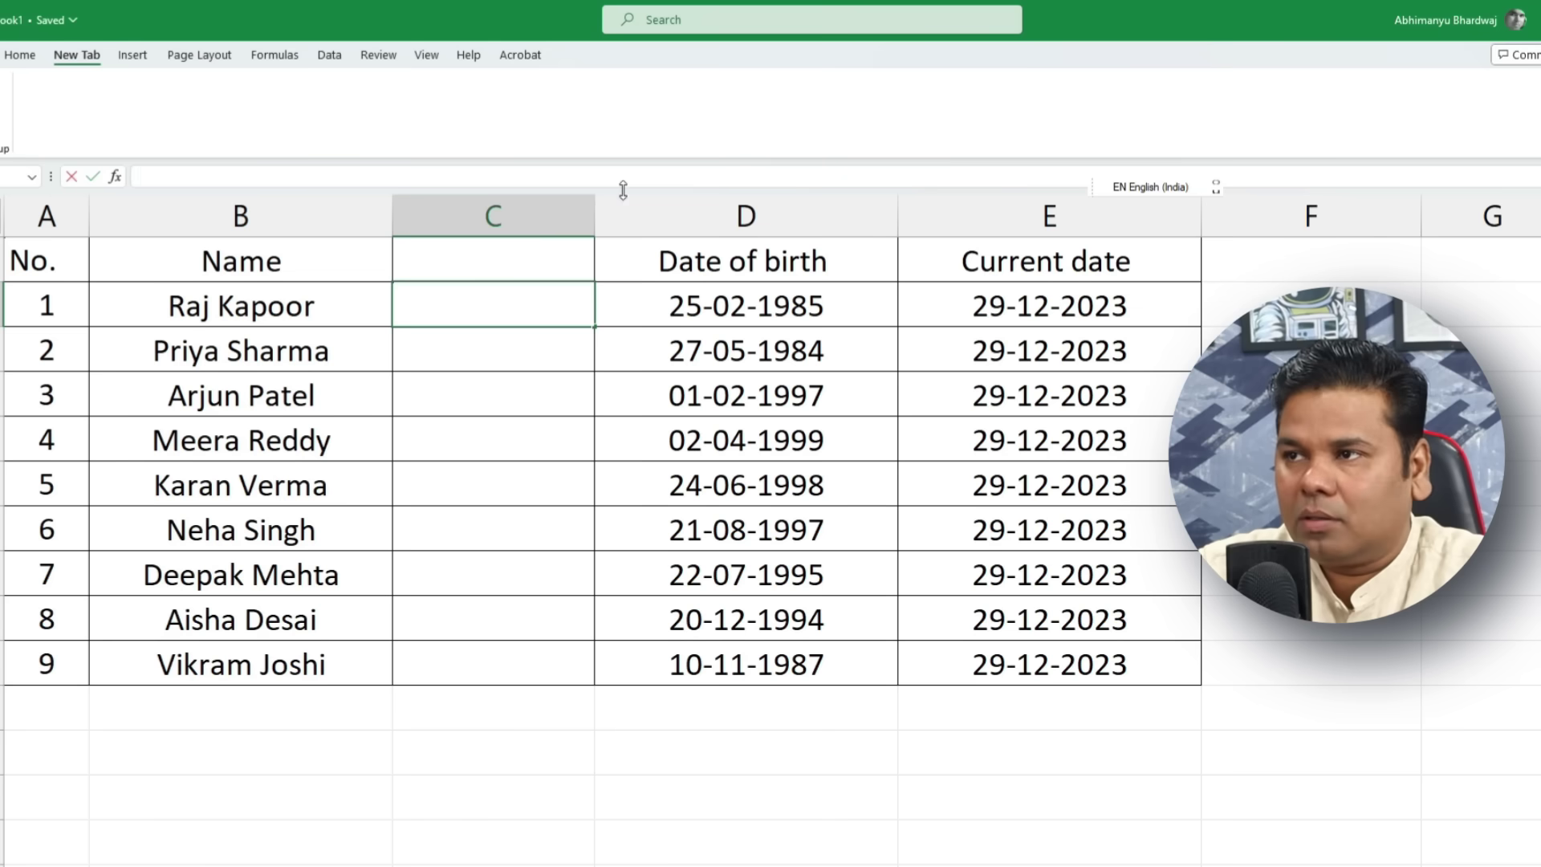
text(=rand)
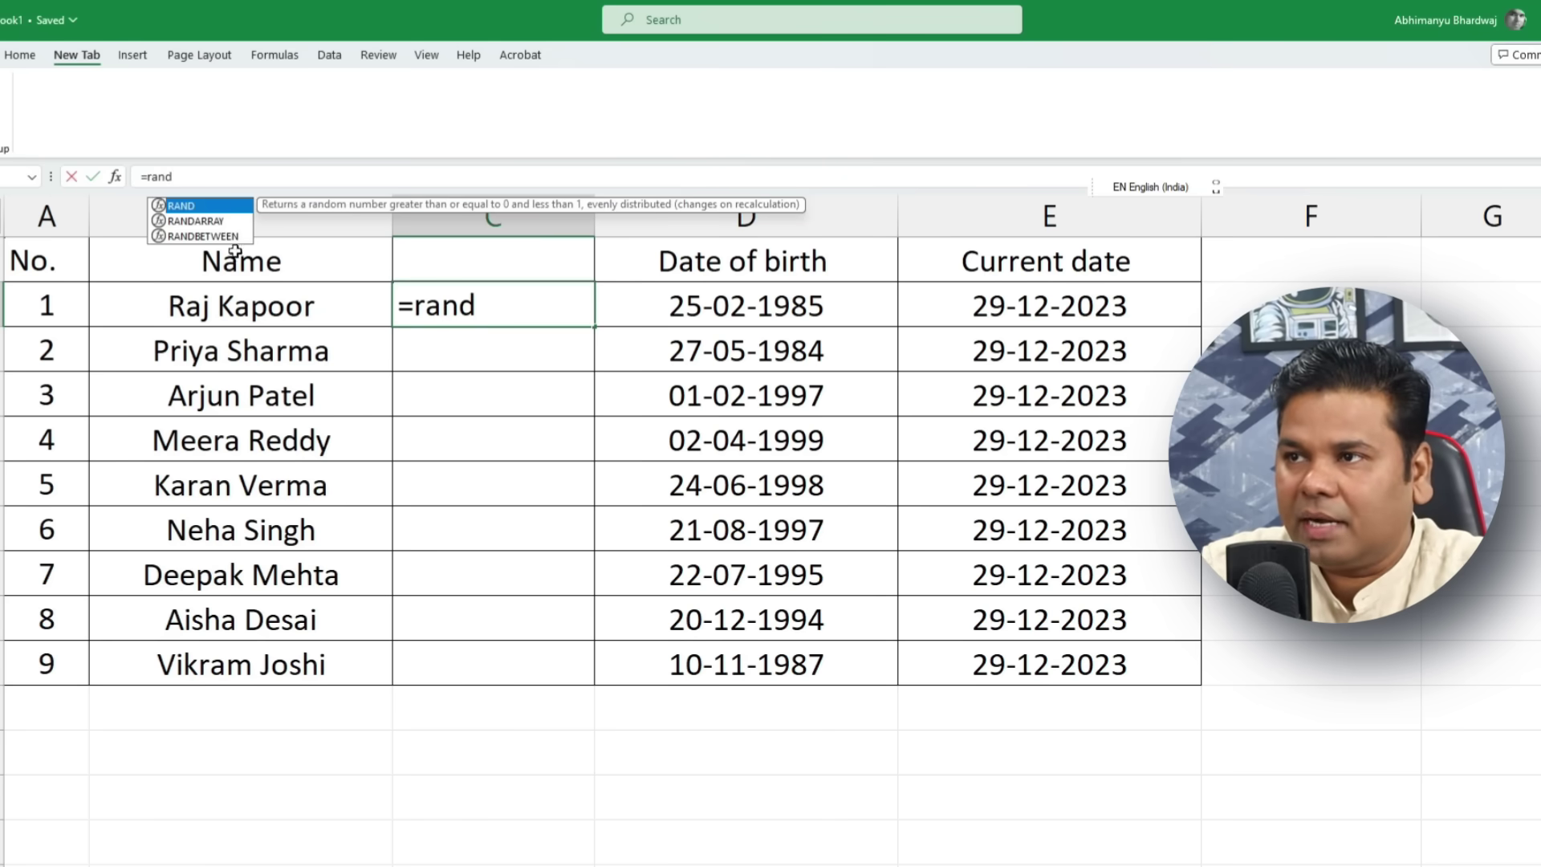
double_click(210, 236)
text(100,500)
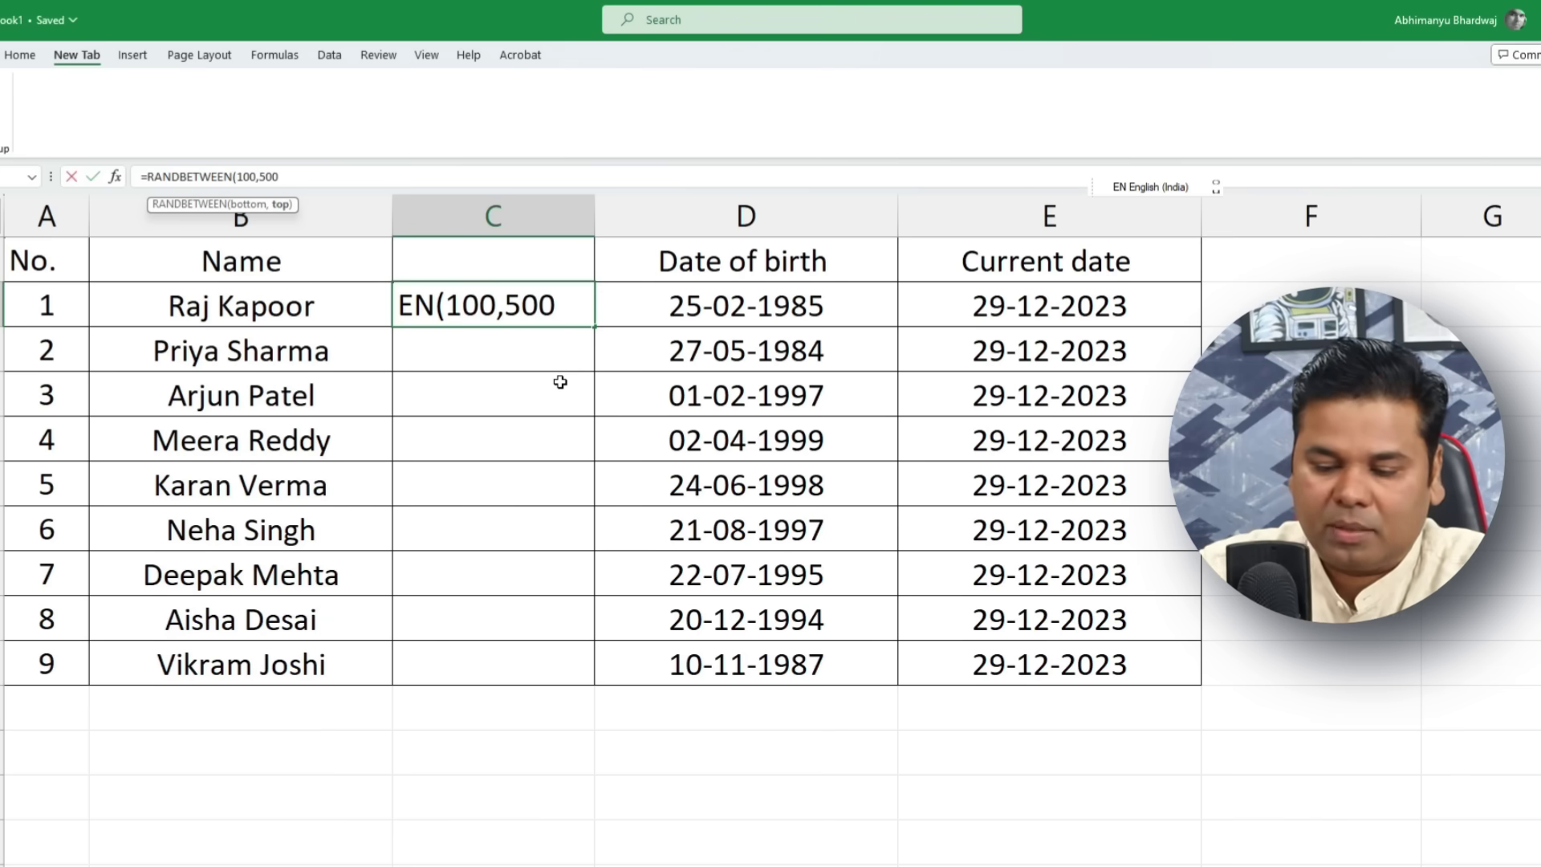
text())
key(Return)
click(534, 305)
drag(594, 325, 601, 682)
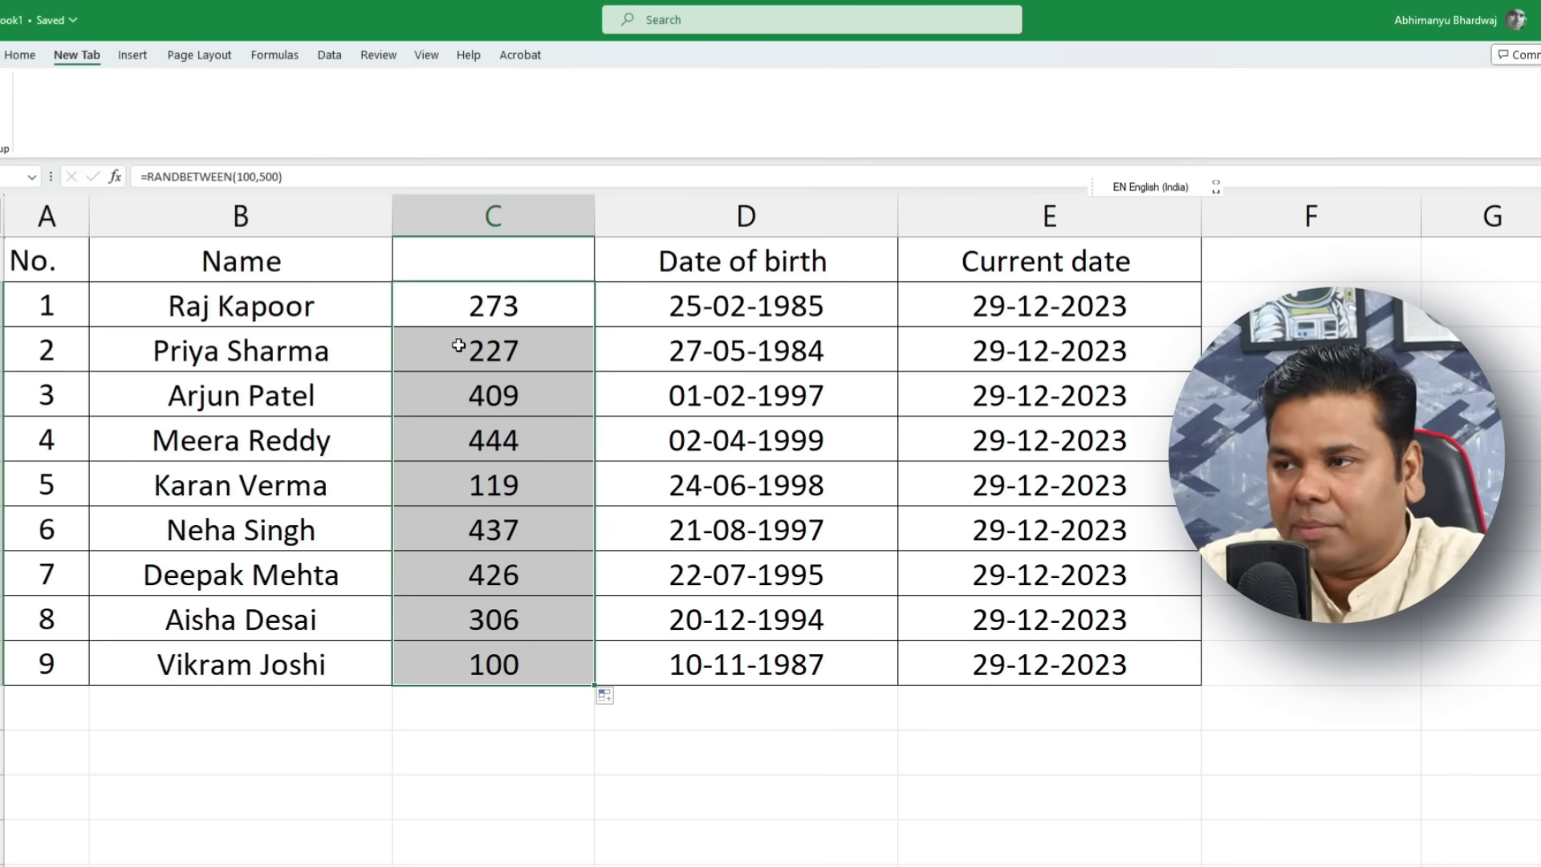
Step: Add an AutoSum total of C2:C10 in cell C11
click(521, 704)
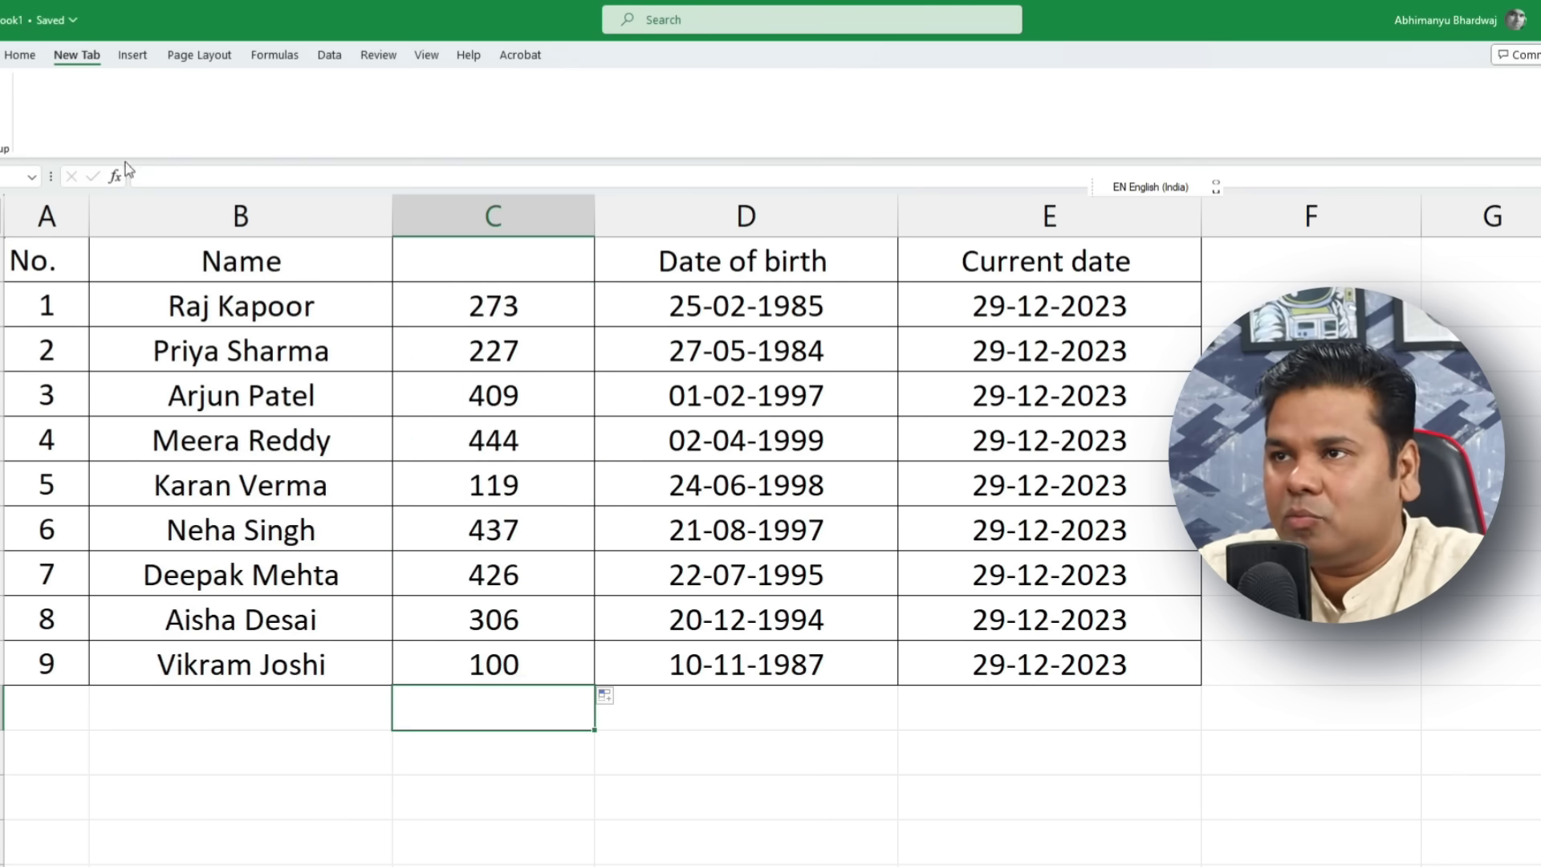
click(34, 58)
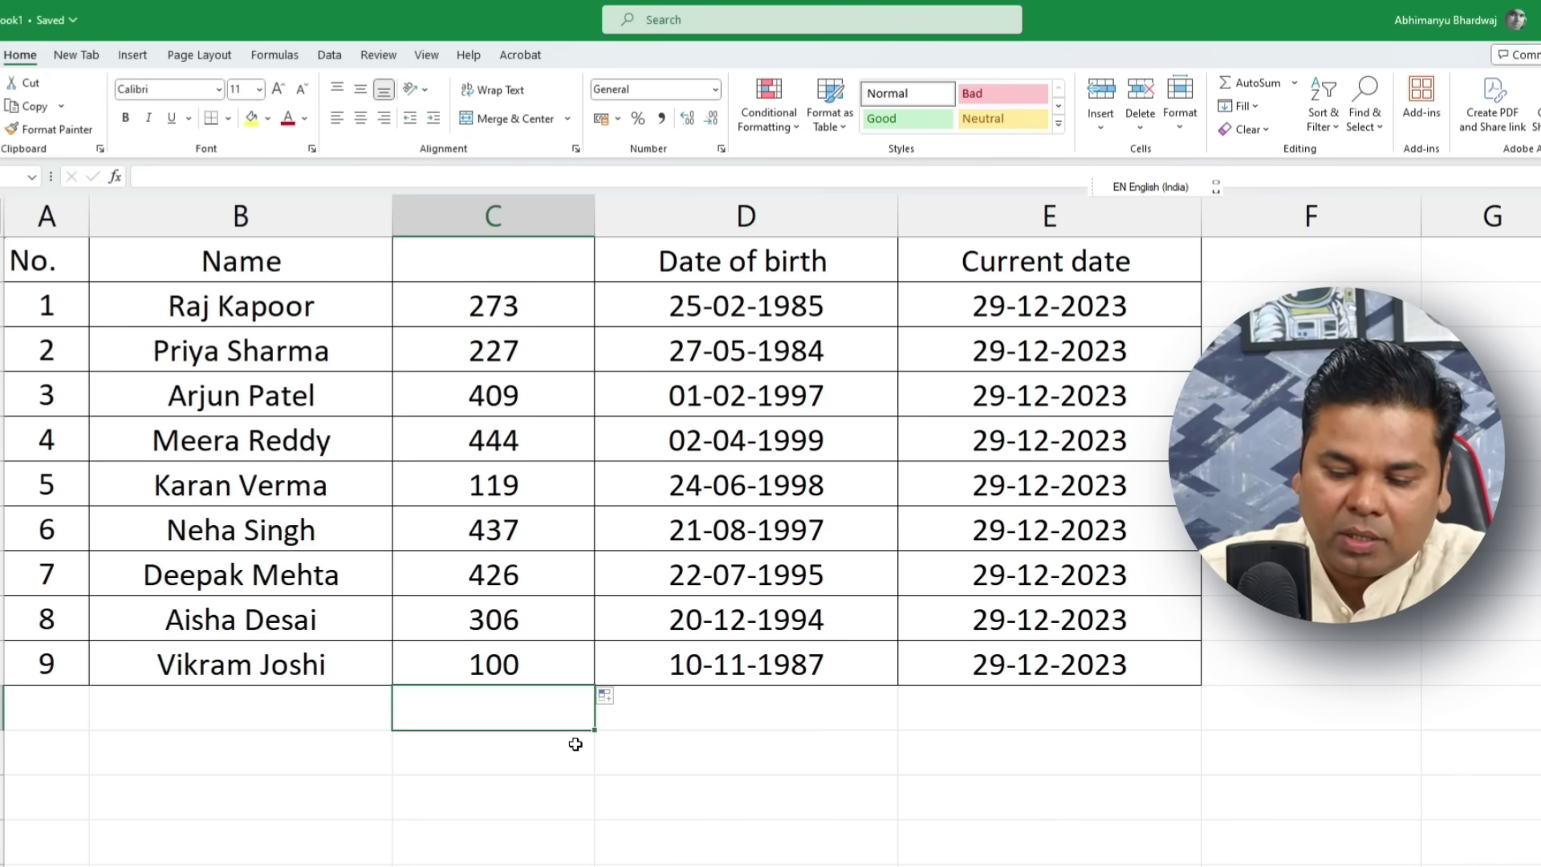
click(1249, 83)
key(Return)
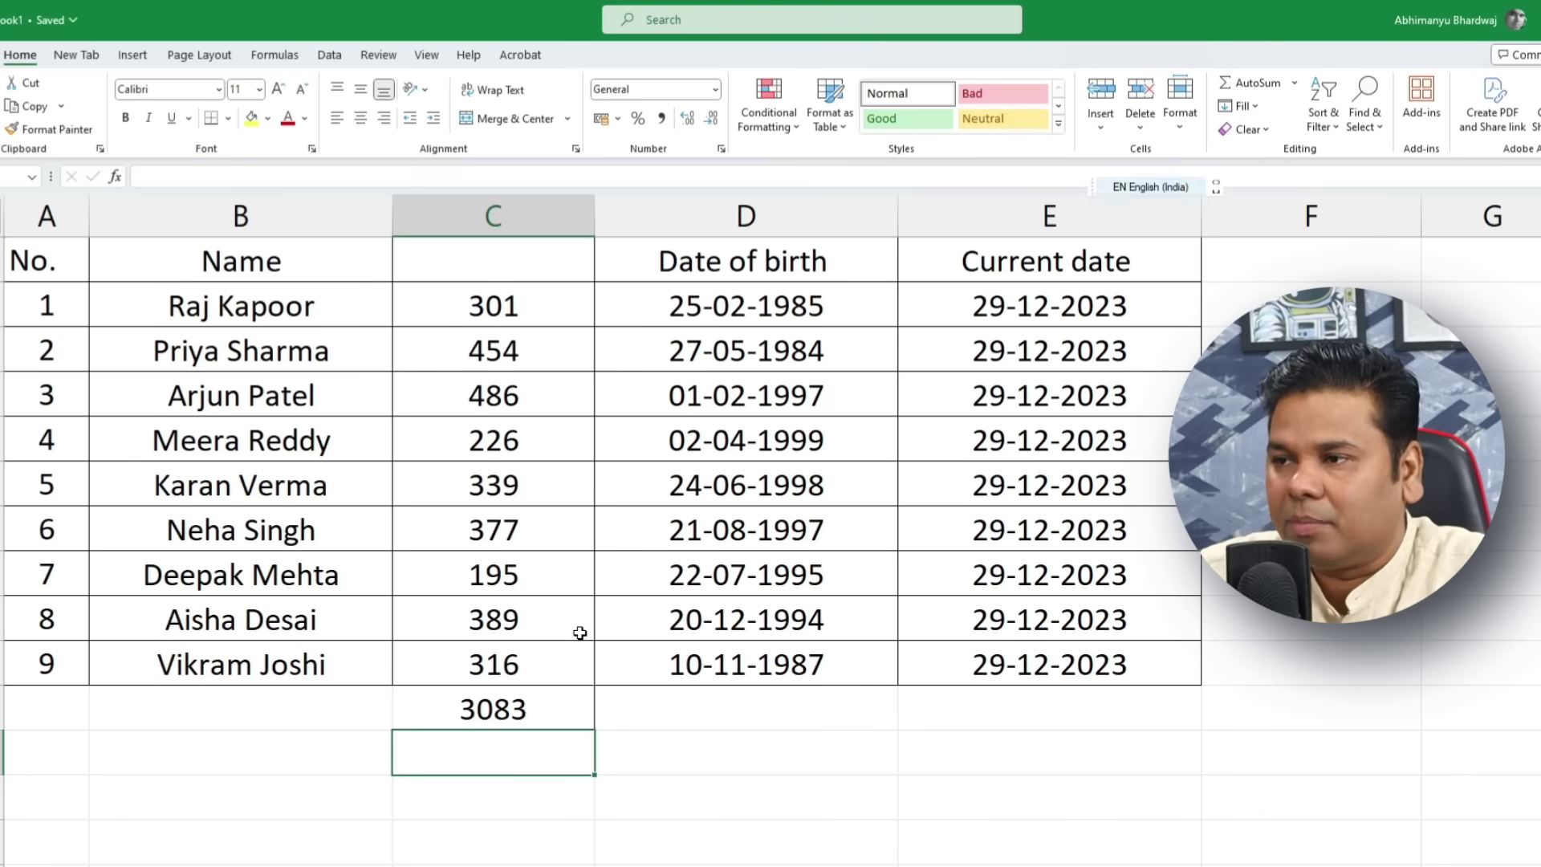
Step: Move the total from C11 to B11, below the names
click(488, 714)
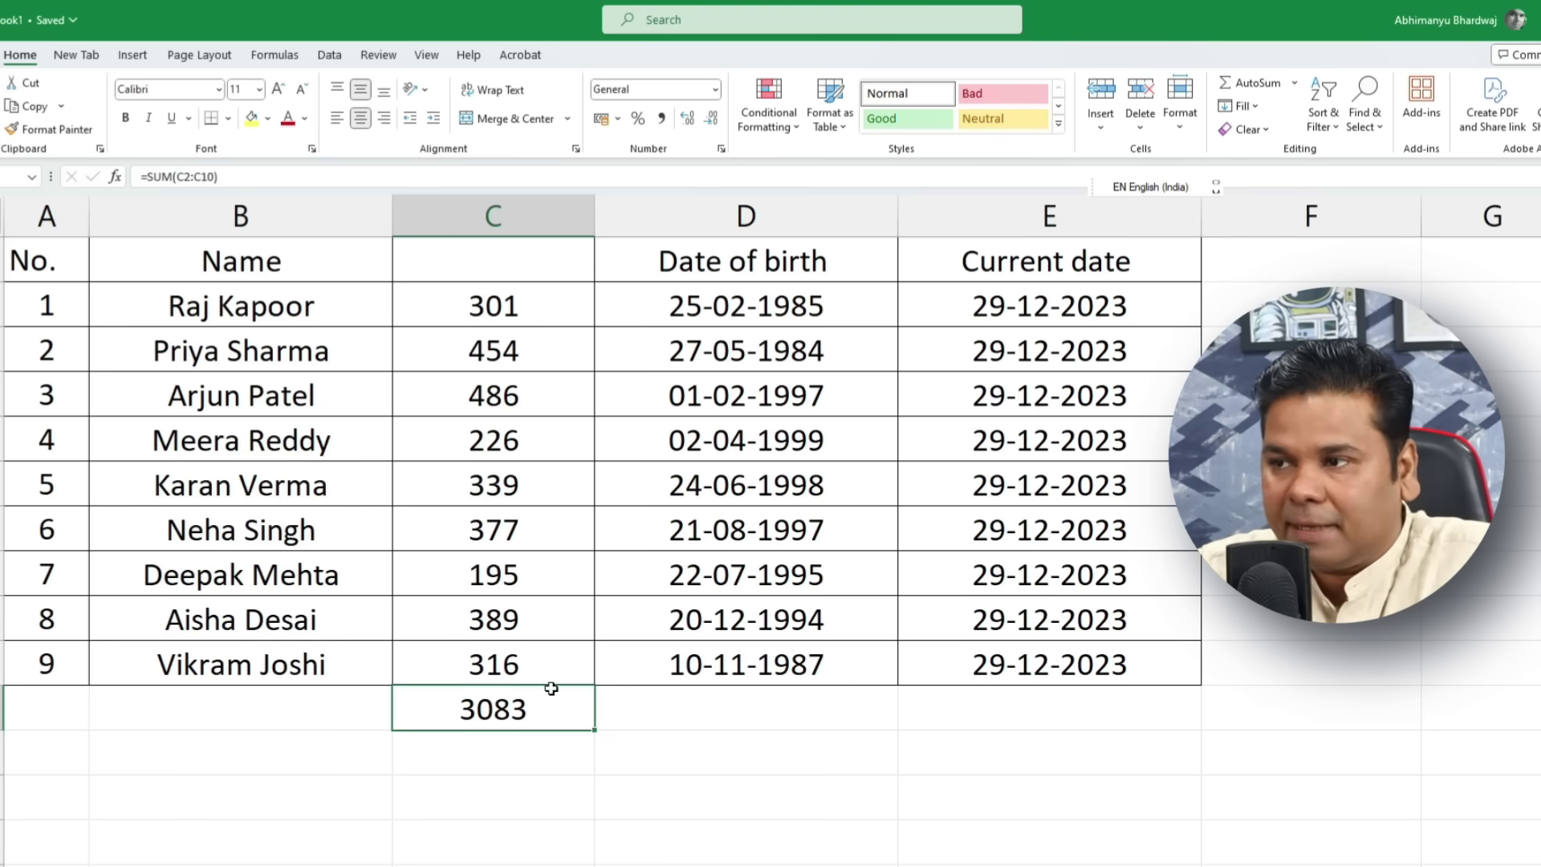
click(503, 687)
drag(504, 687, 209, 700)
click(291, 825)
click(239, 710)
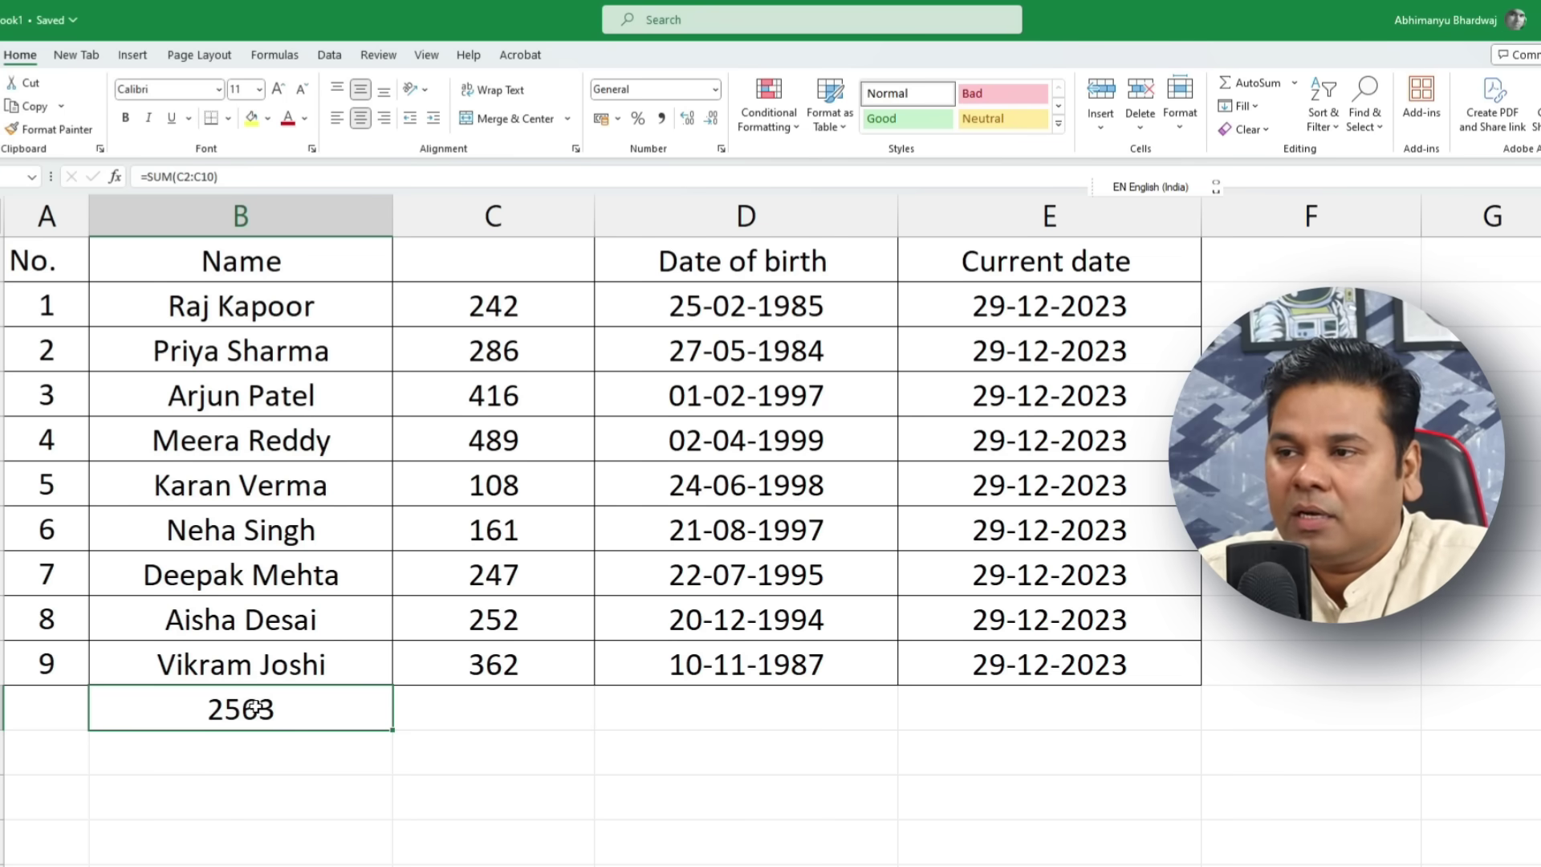
Step: Move the total from B11 back to C11, below the random numbers
drag(267, 689, 448, 788)
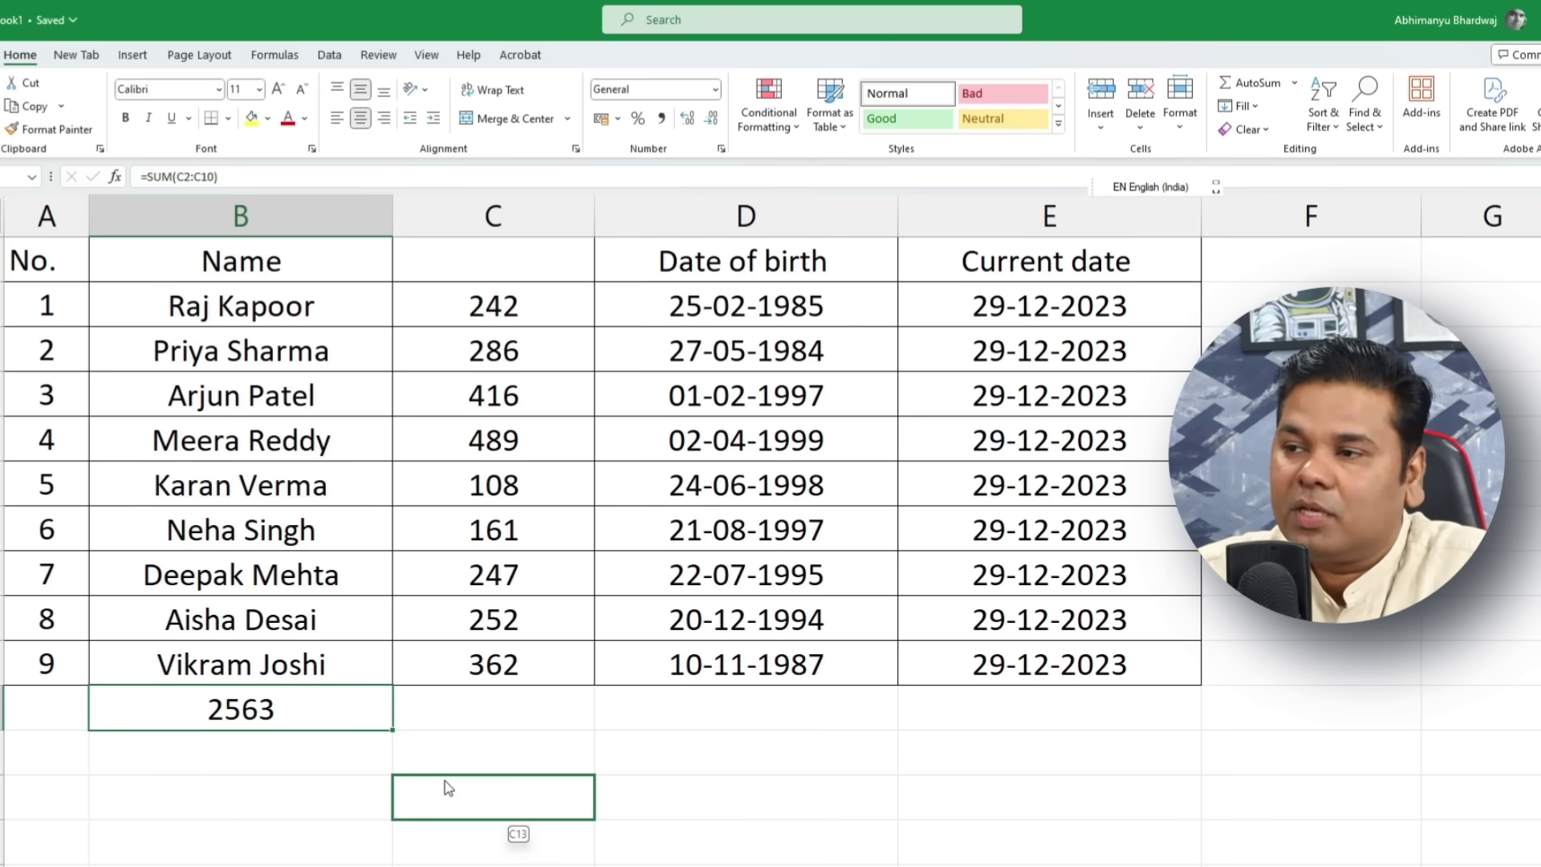
drag(448, 788, 479, 751)
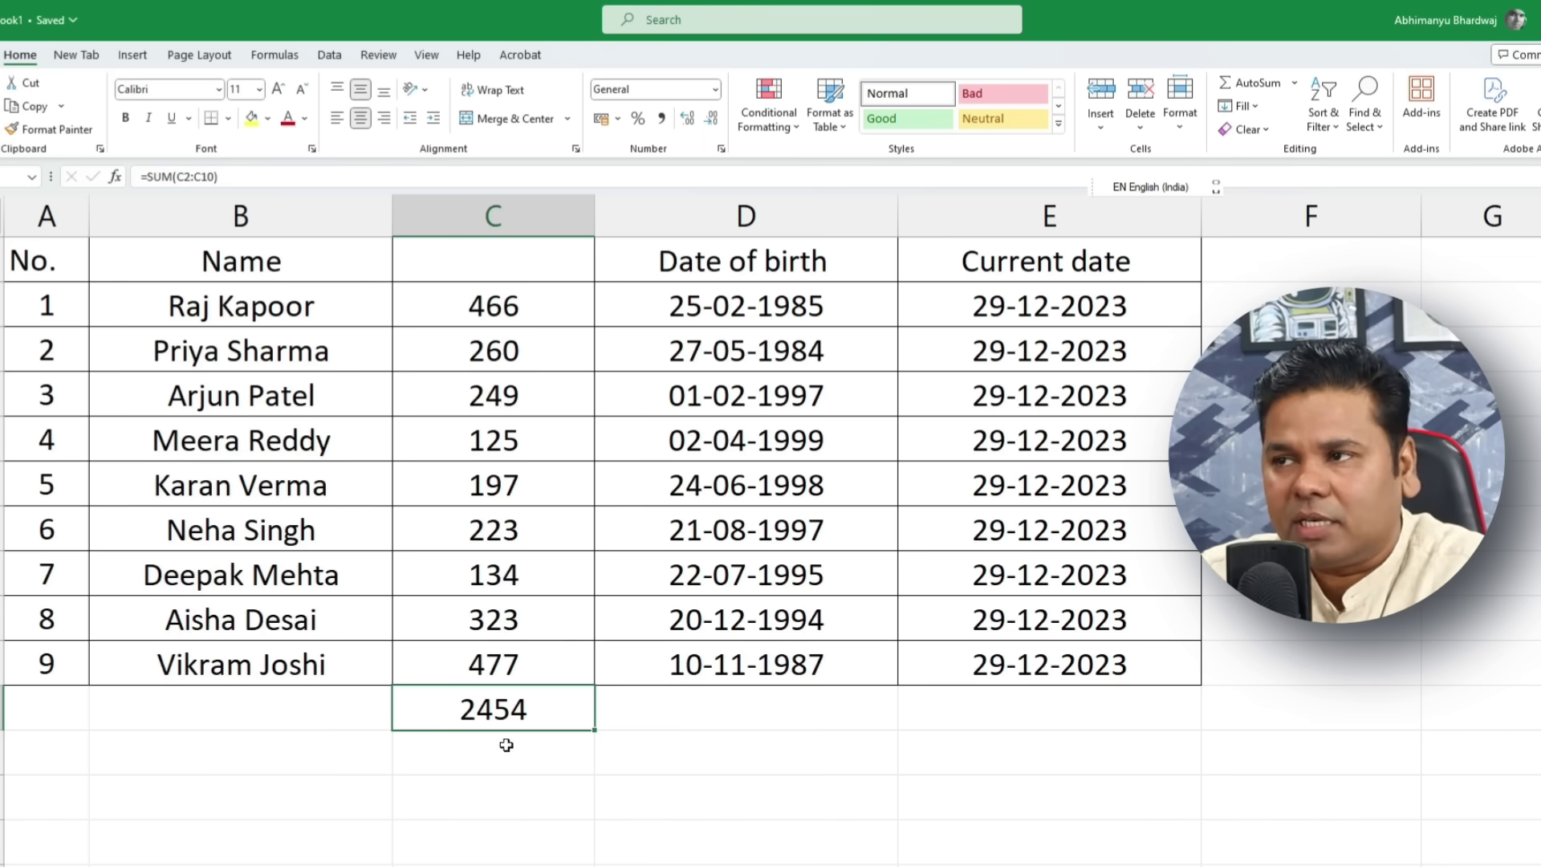
click(493, 217)
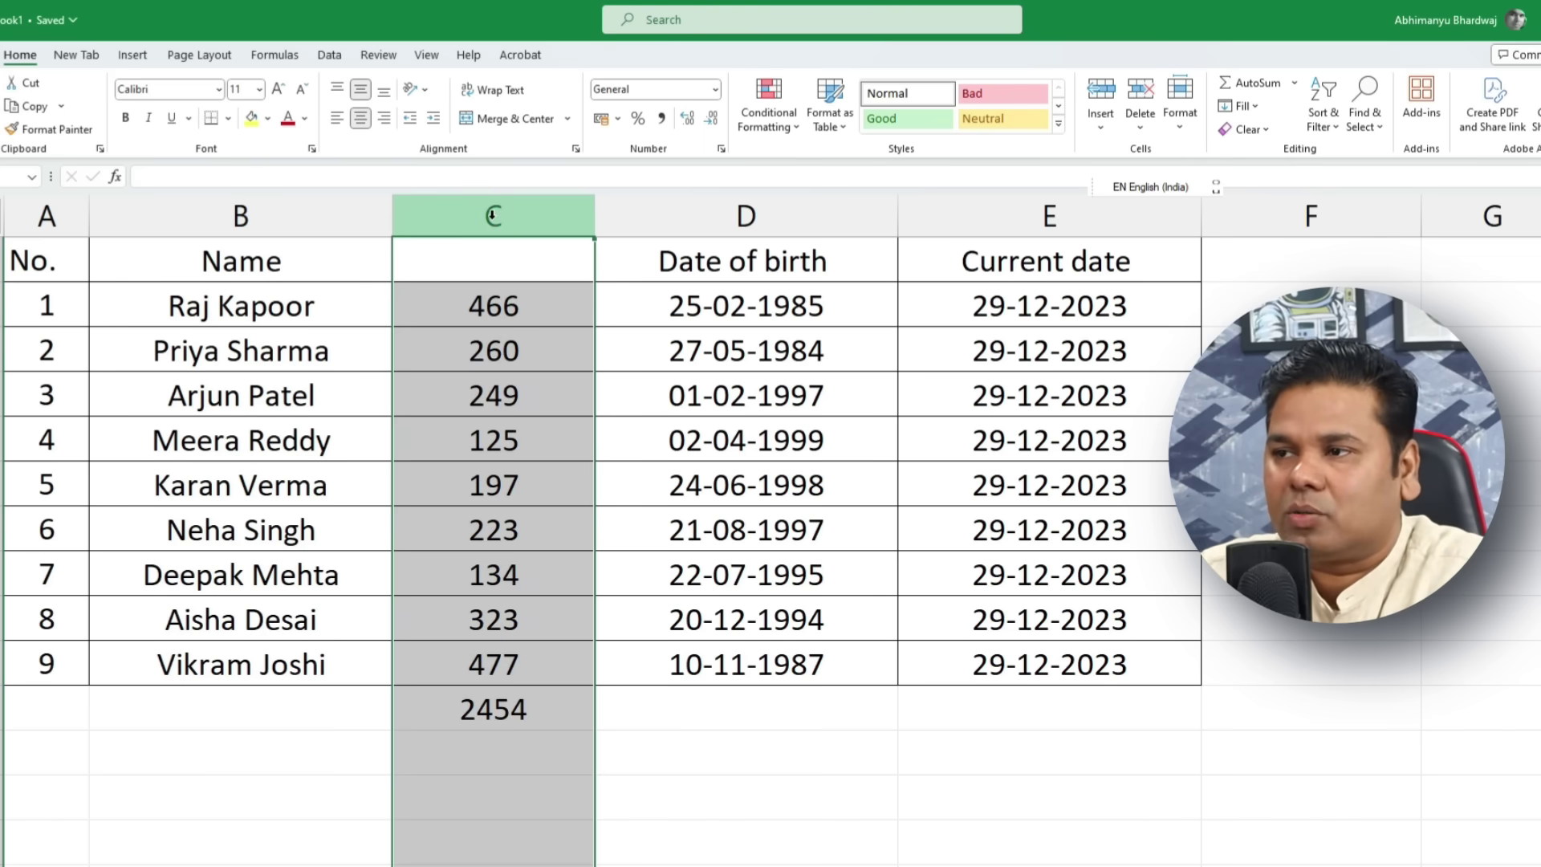
click(537, 723)
click(711, 756)
click(555, 761)
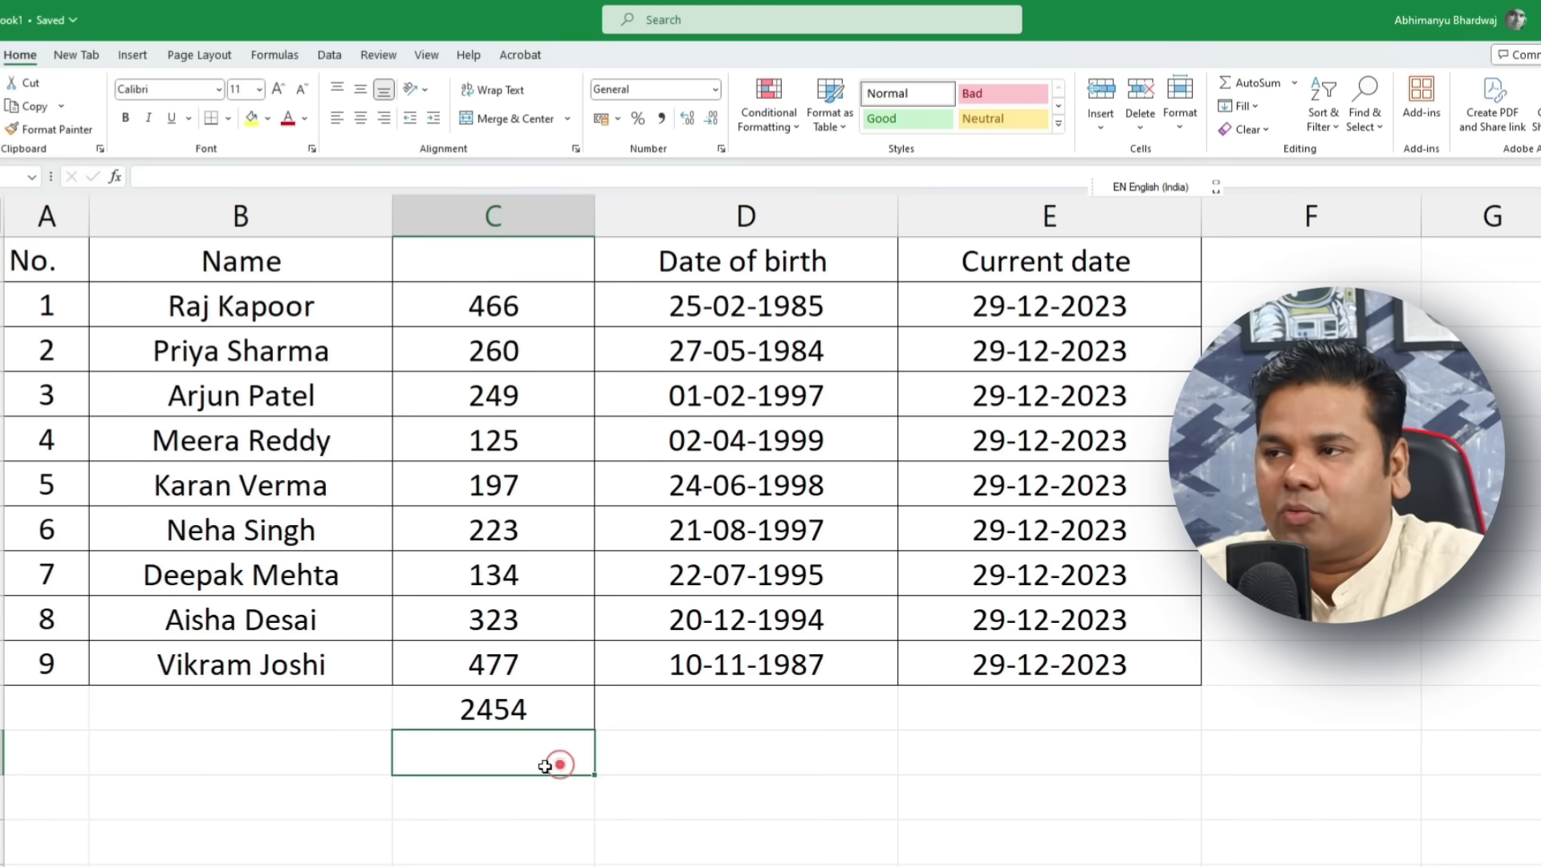
click(698, 783)
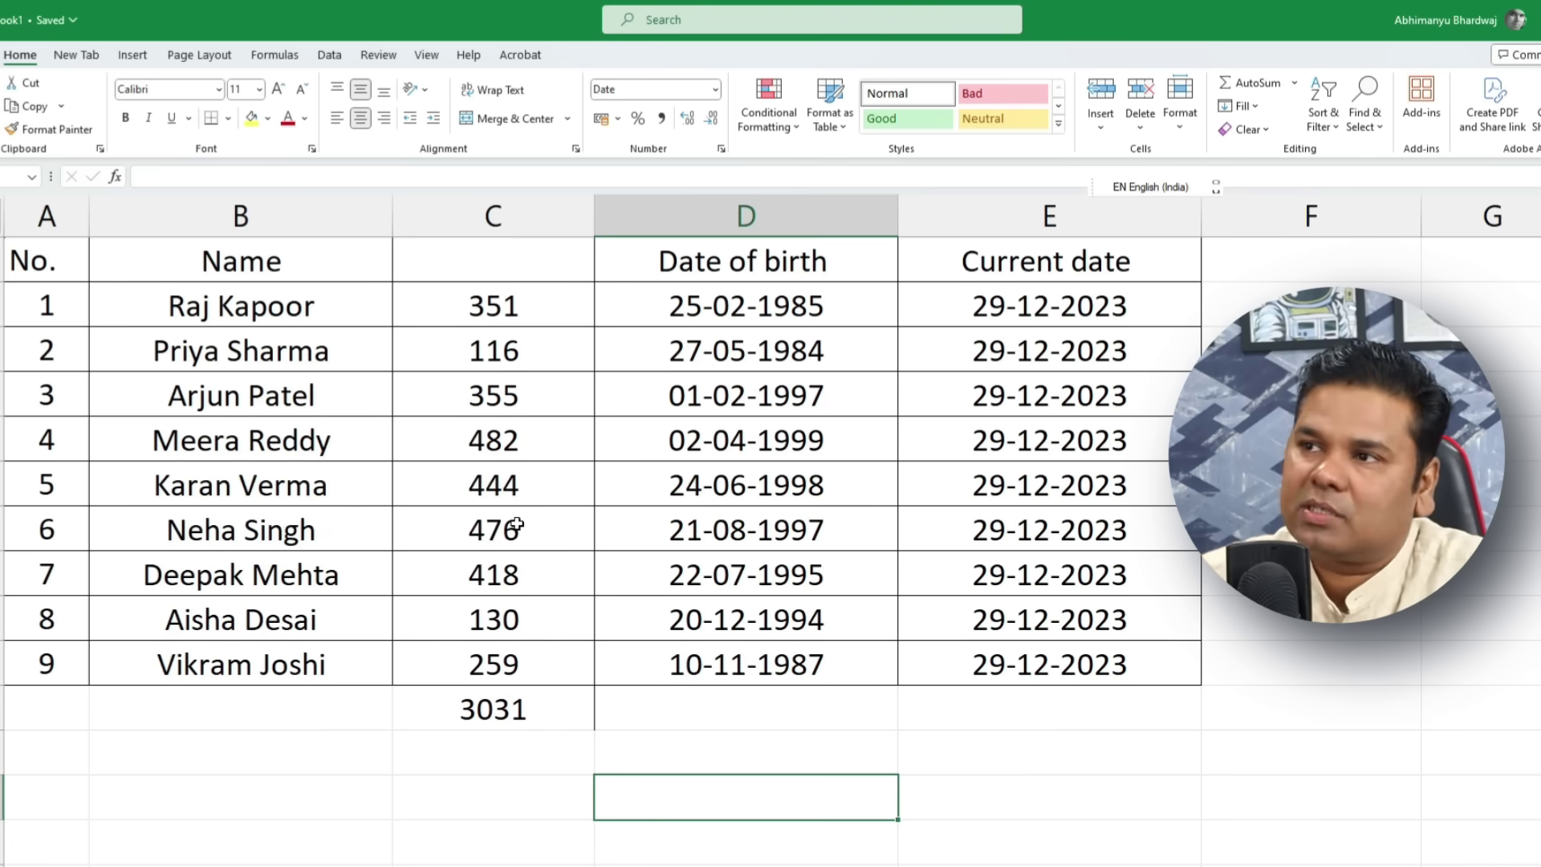
Step: Copy the random-number formulas in C2:C10 and paste them back in place as values only with Paste Special
drag(474, 299, 522, 666)
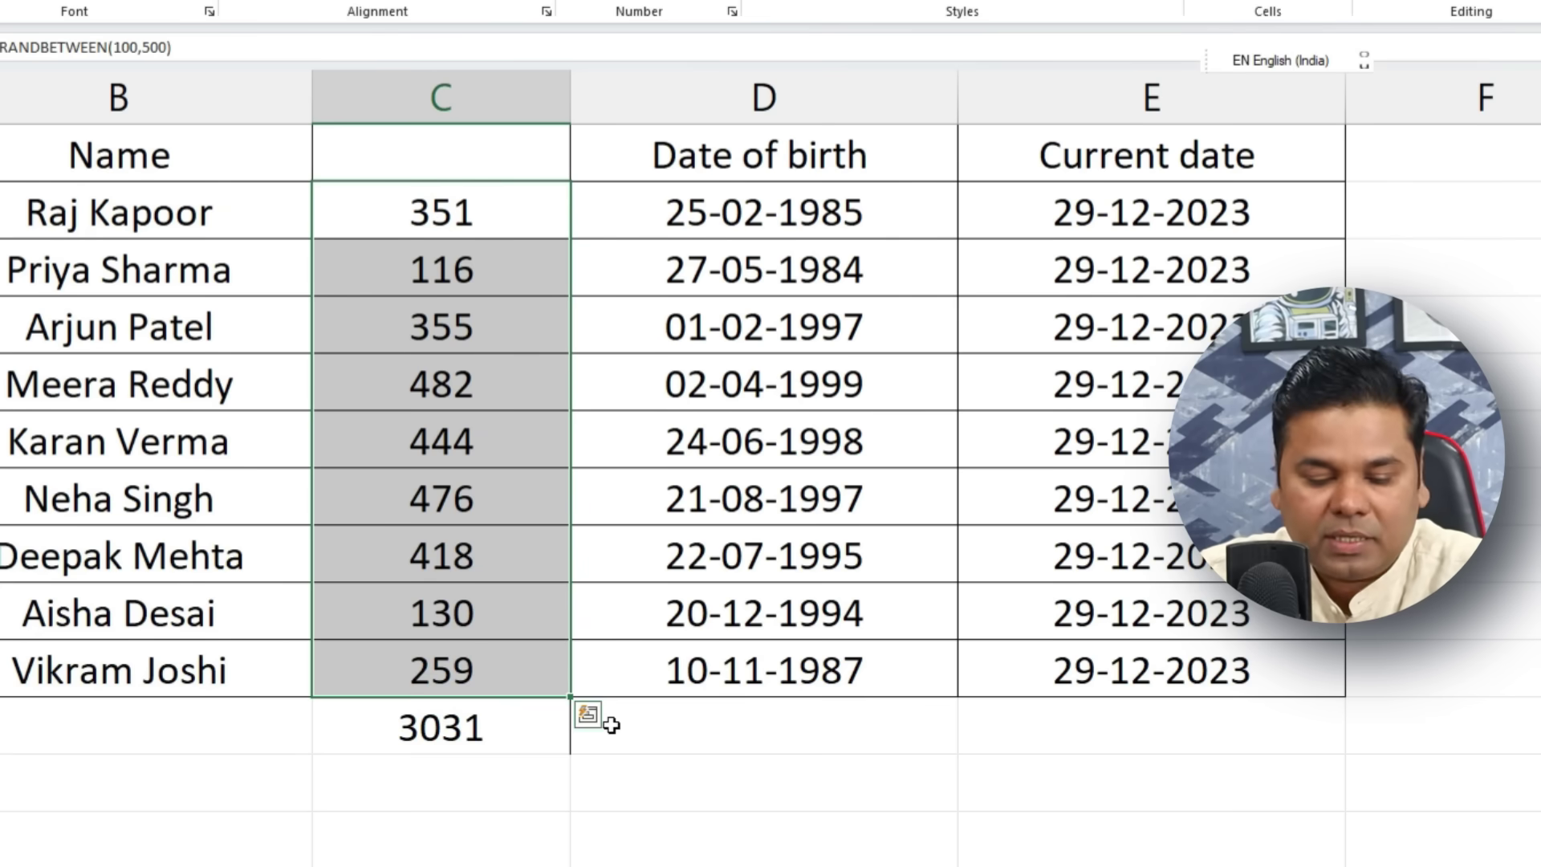
key(ctrl+c)
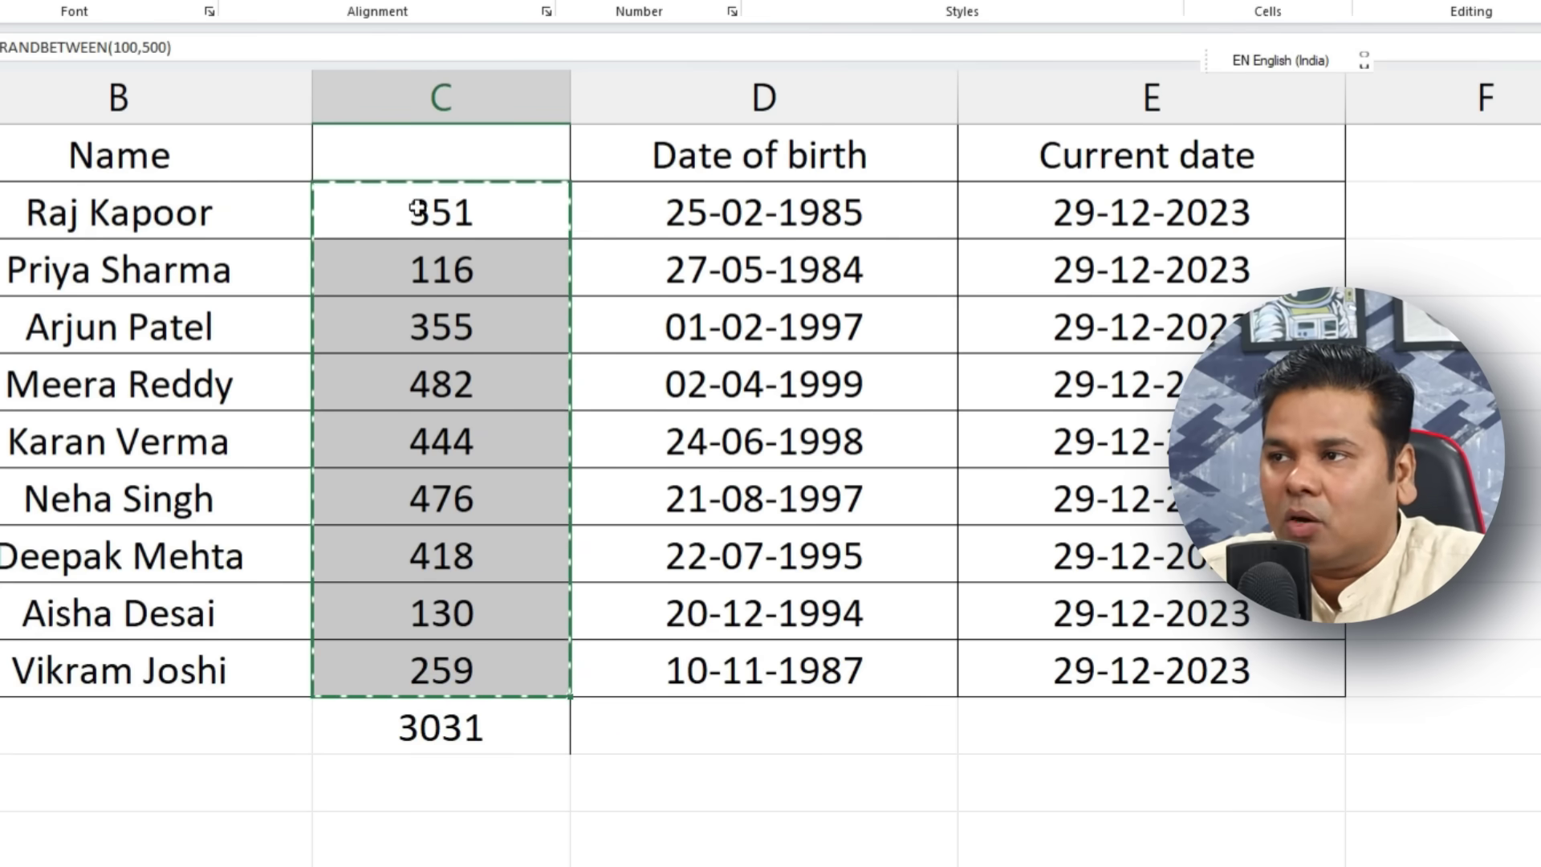
right_click(421, 213)
click(553, 401)
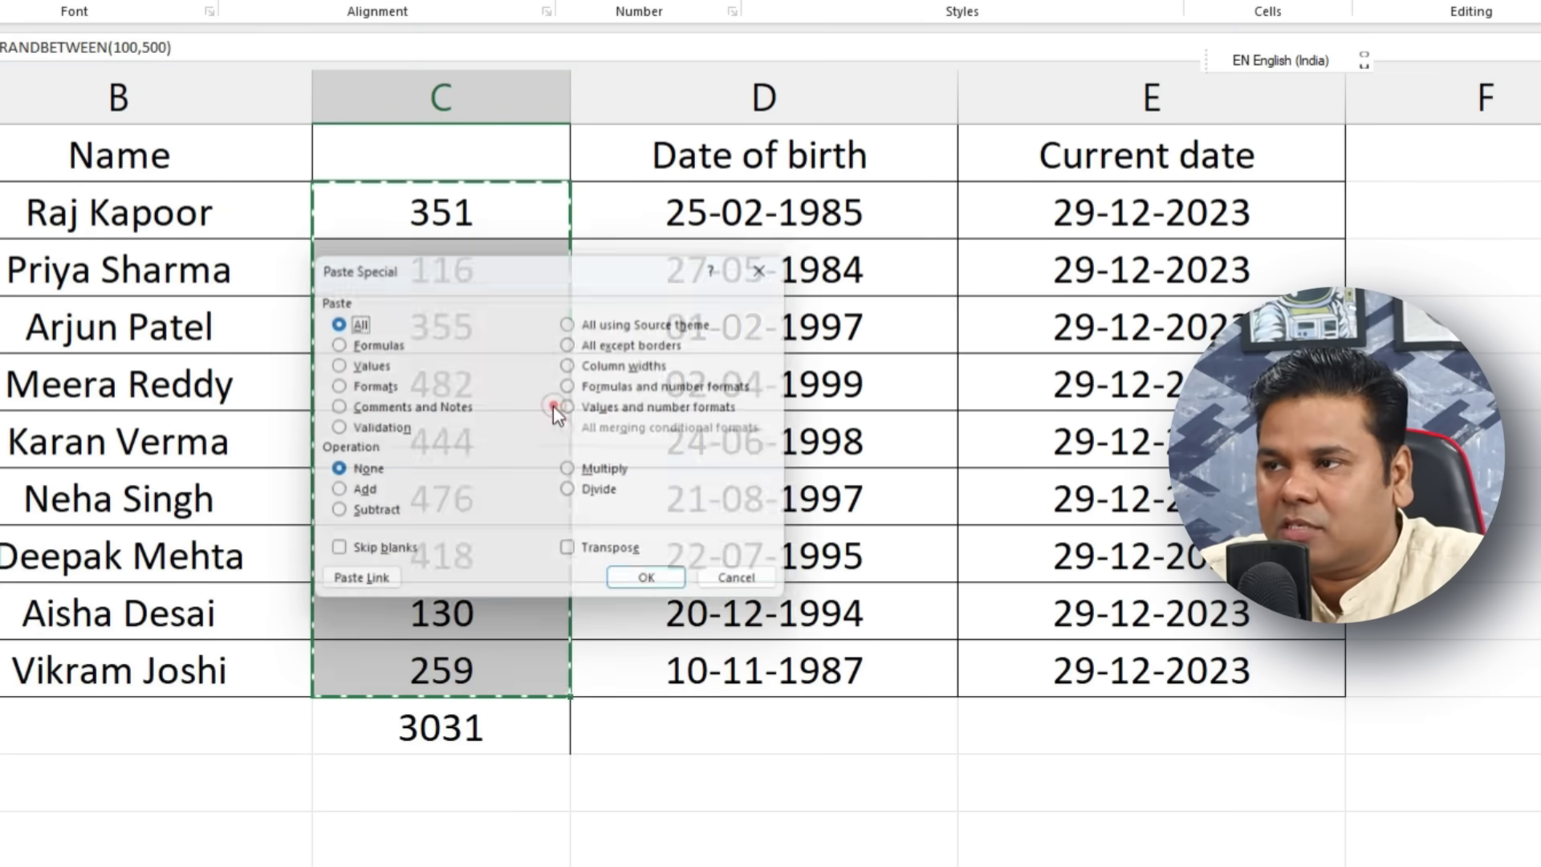
click(332, 366)
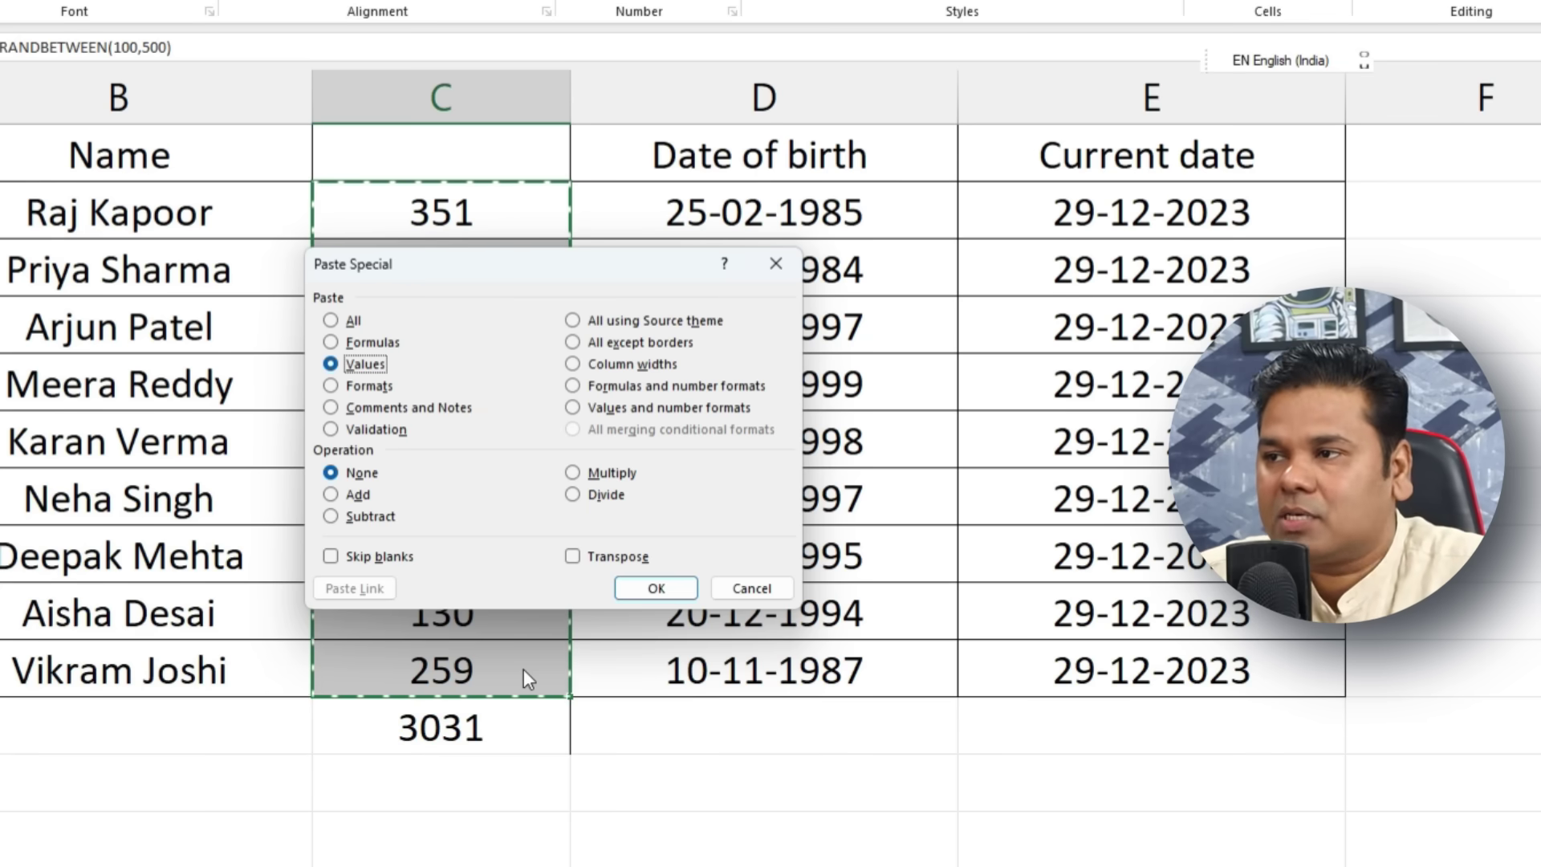
click(684, 587)
click(676, 861)
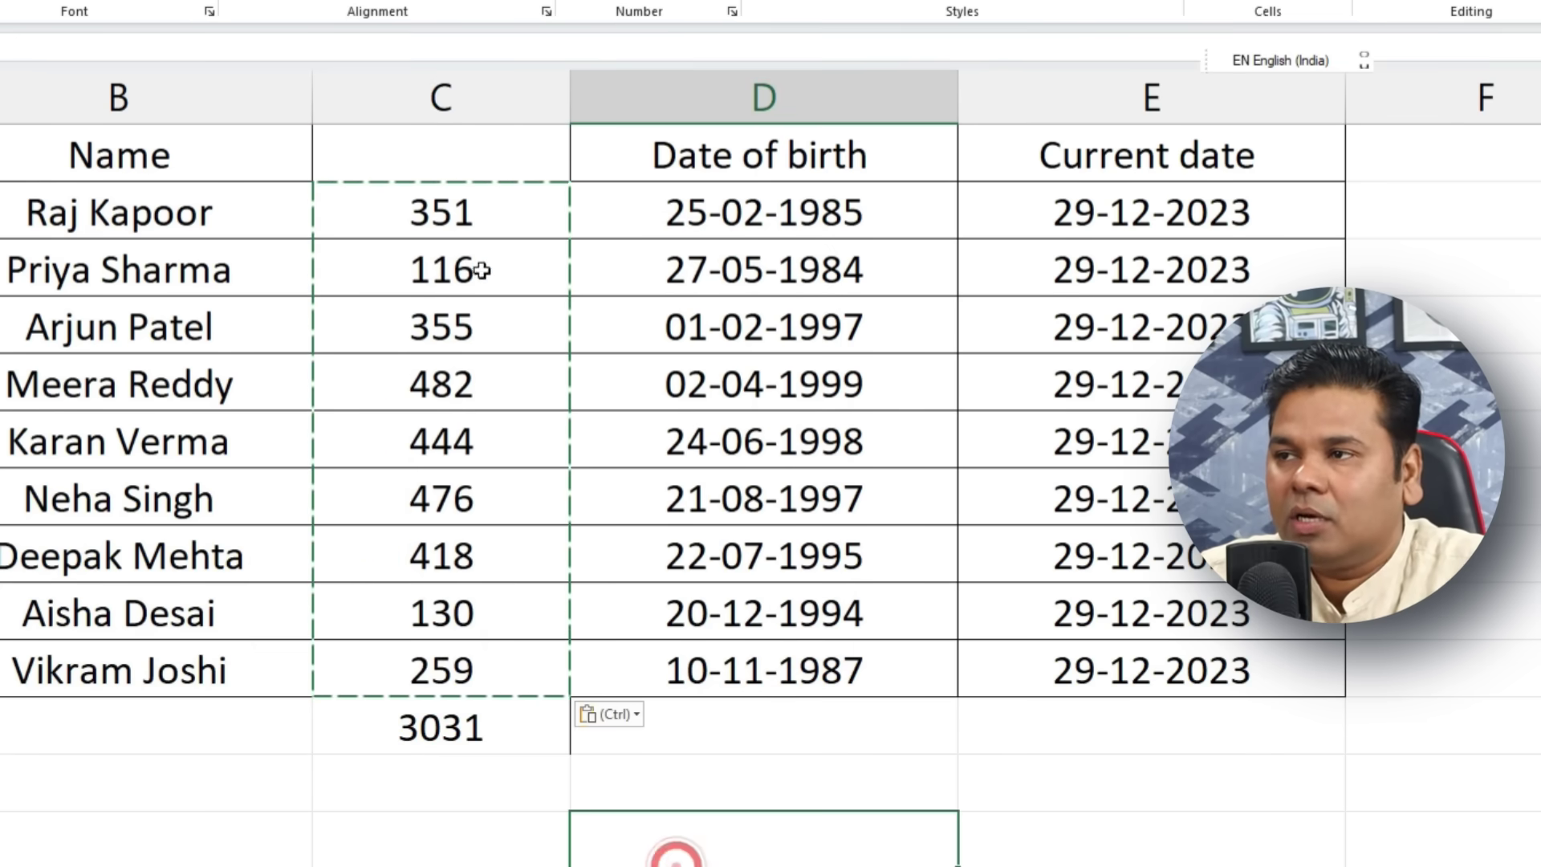
Step: Set the number in C4 to 400 and check the total in C11
click(522, 265)
click(525, 802)
click(371, 757)
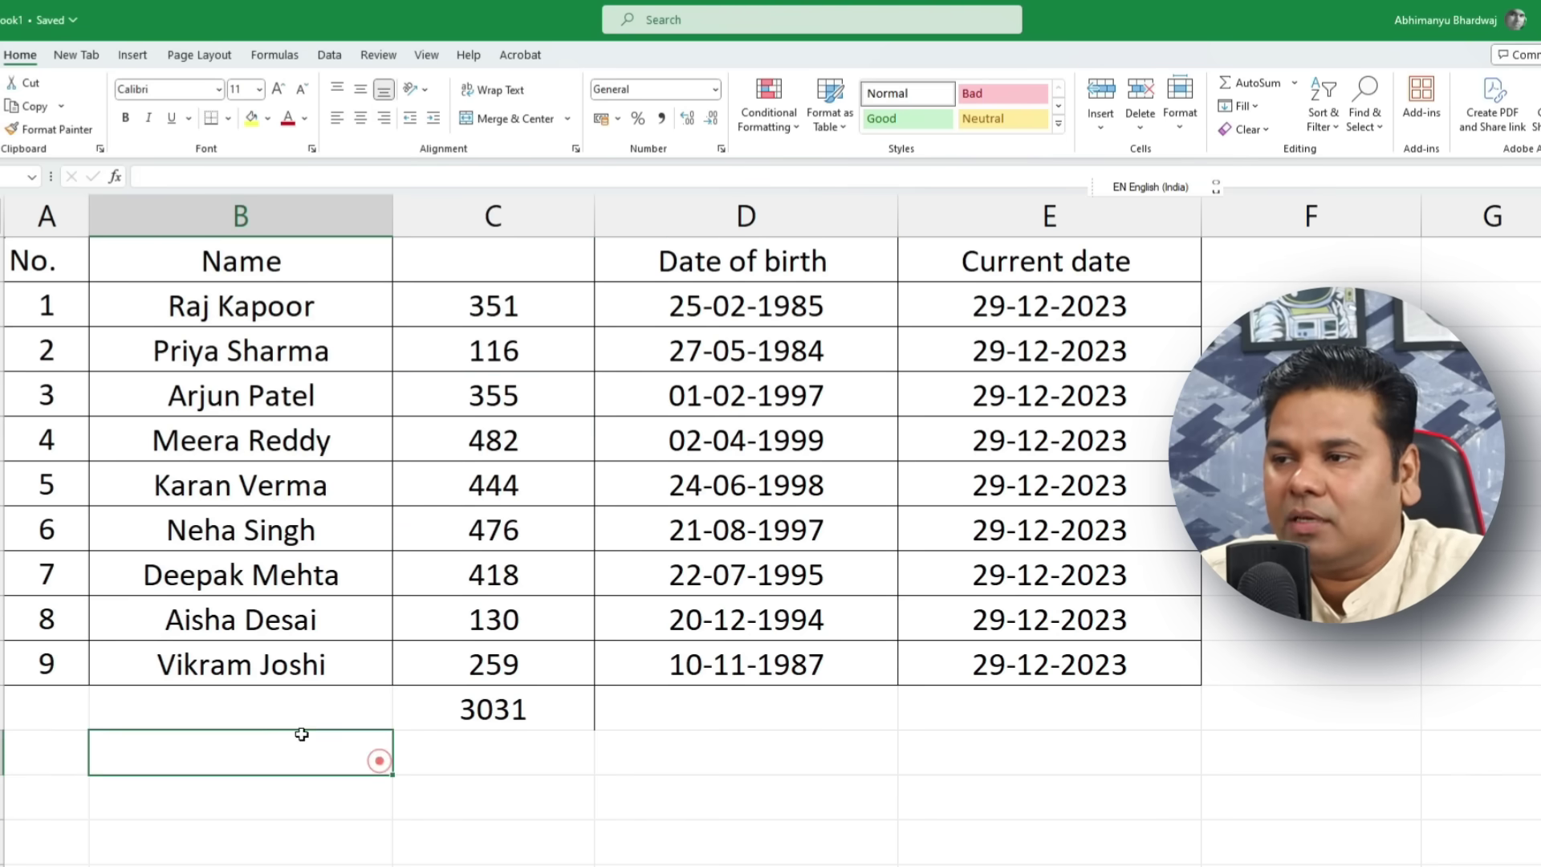
click(570, 837)
click(493, 393)
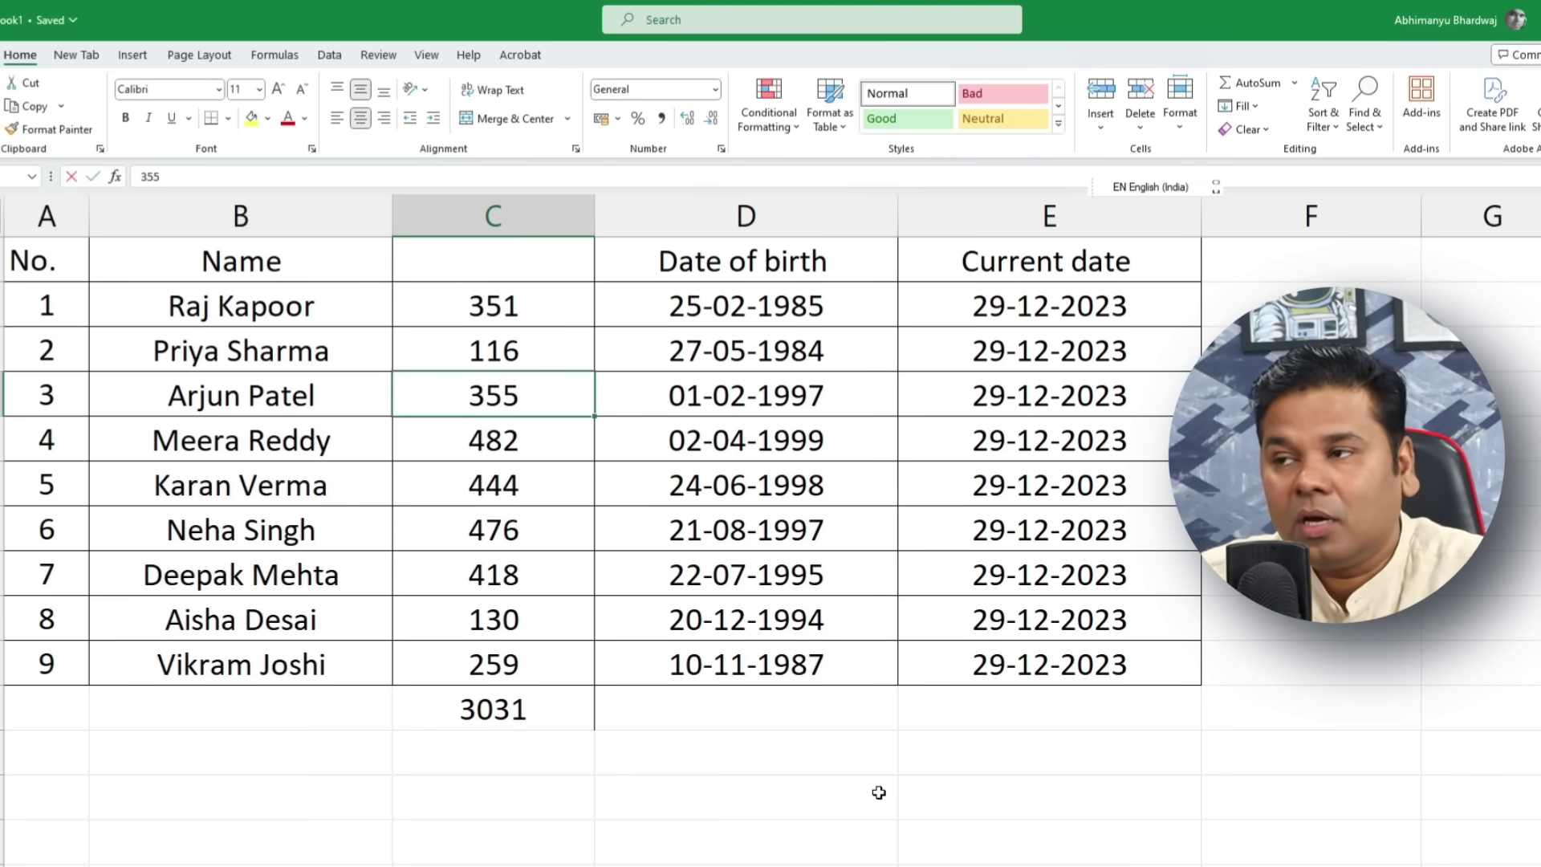
text(400)
key(Return)
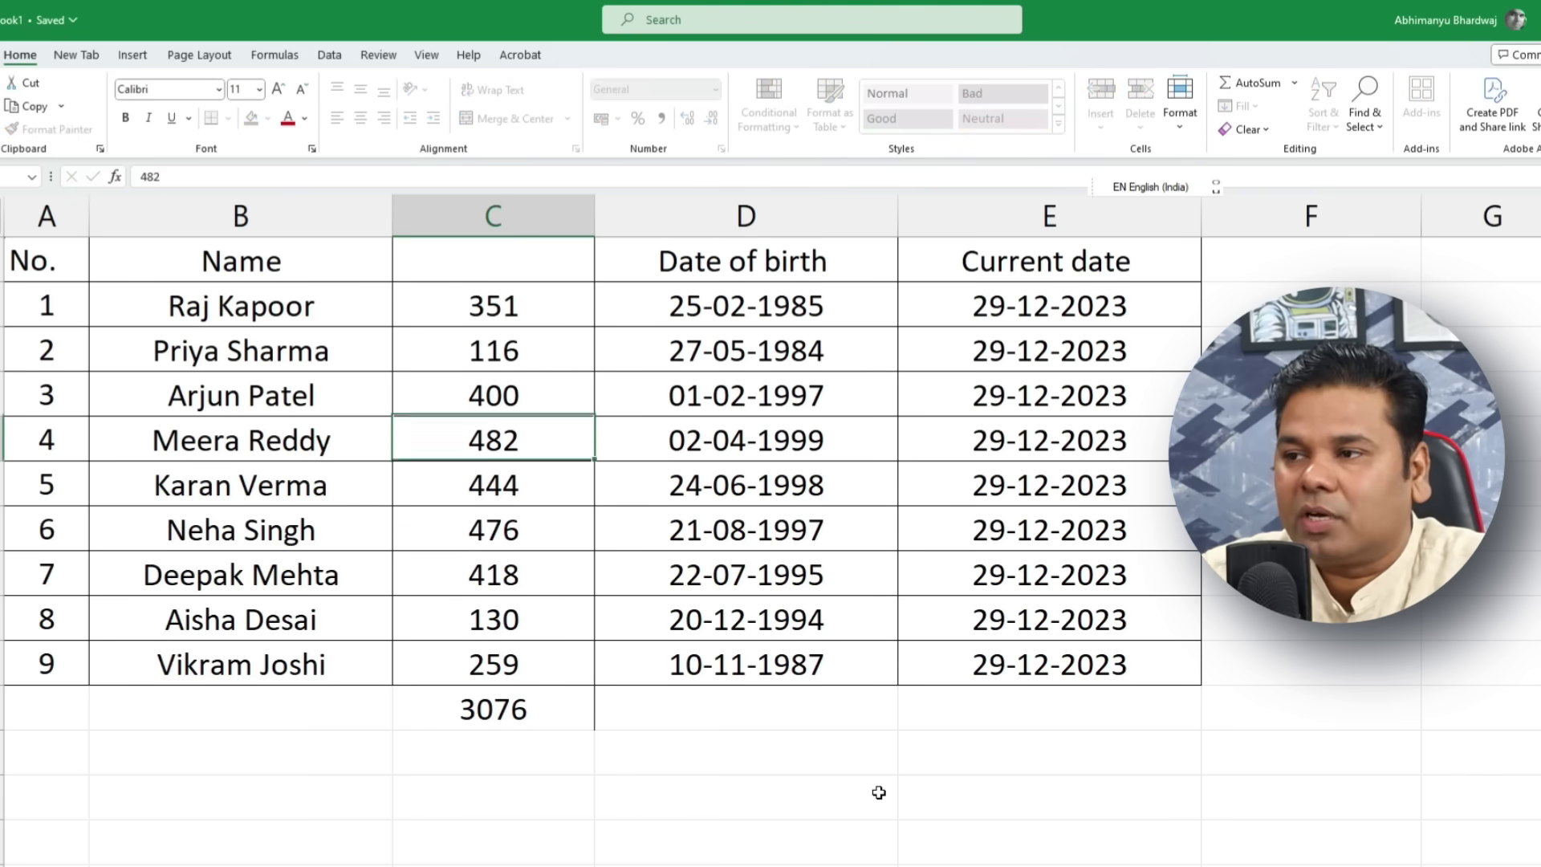
click(514, 709)
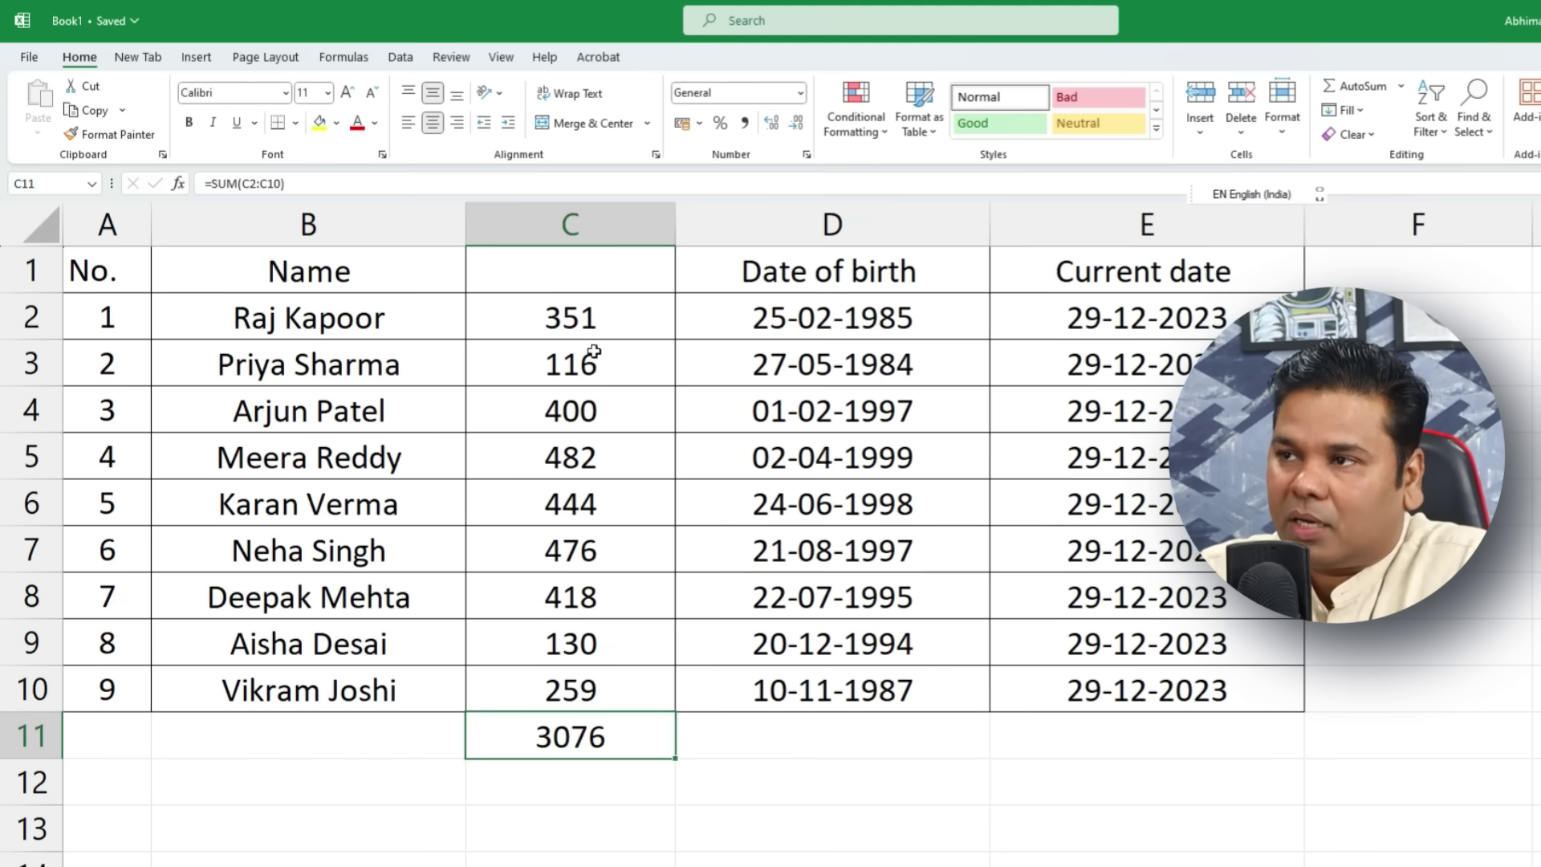
Step: Delete column C, the column holding the numbers and their total
right_click(516, 221)
click(712, 439)
click(784, 809)
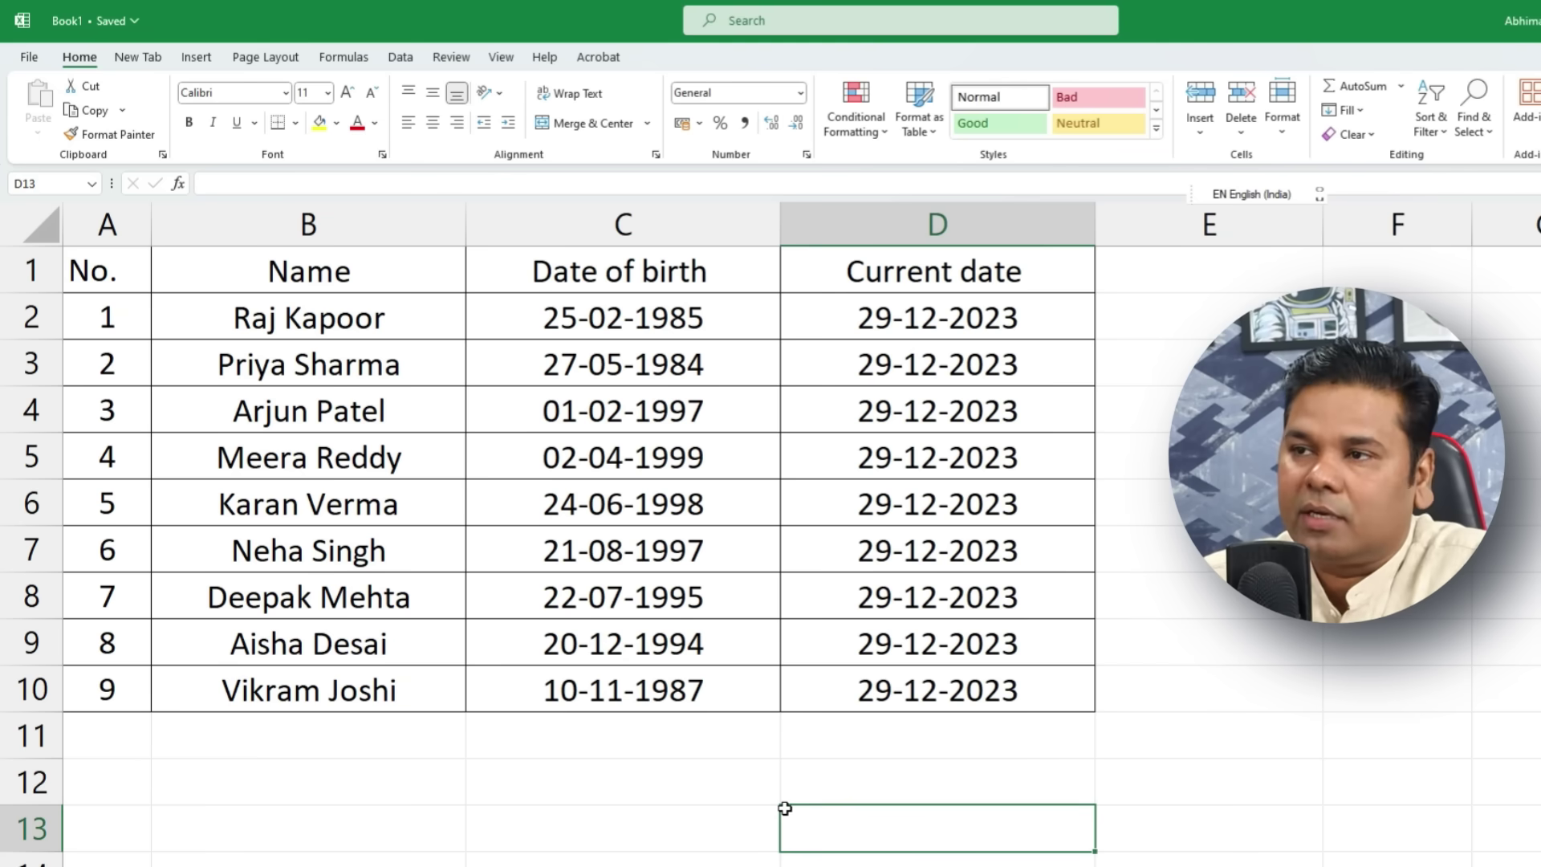
Step: Start a new record in row 11 with No. 10 and the person's first name, leaving both date cells blank
click(107, 740)
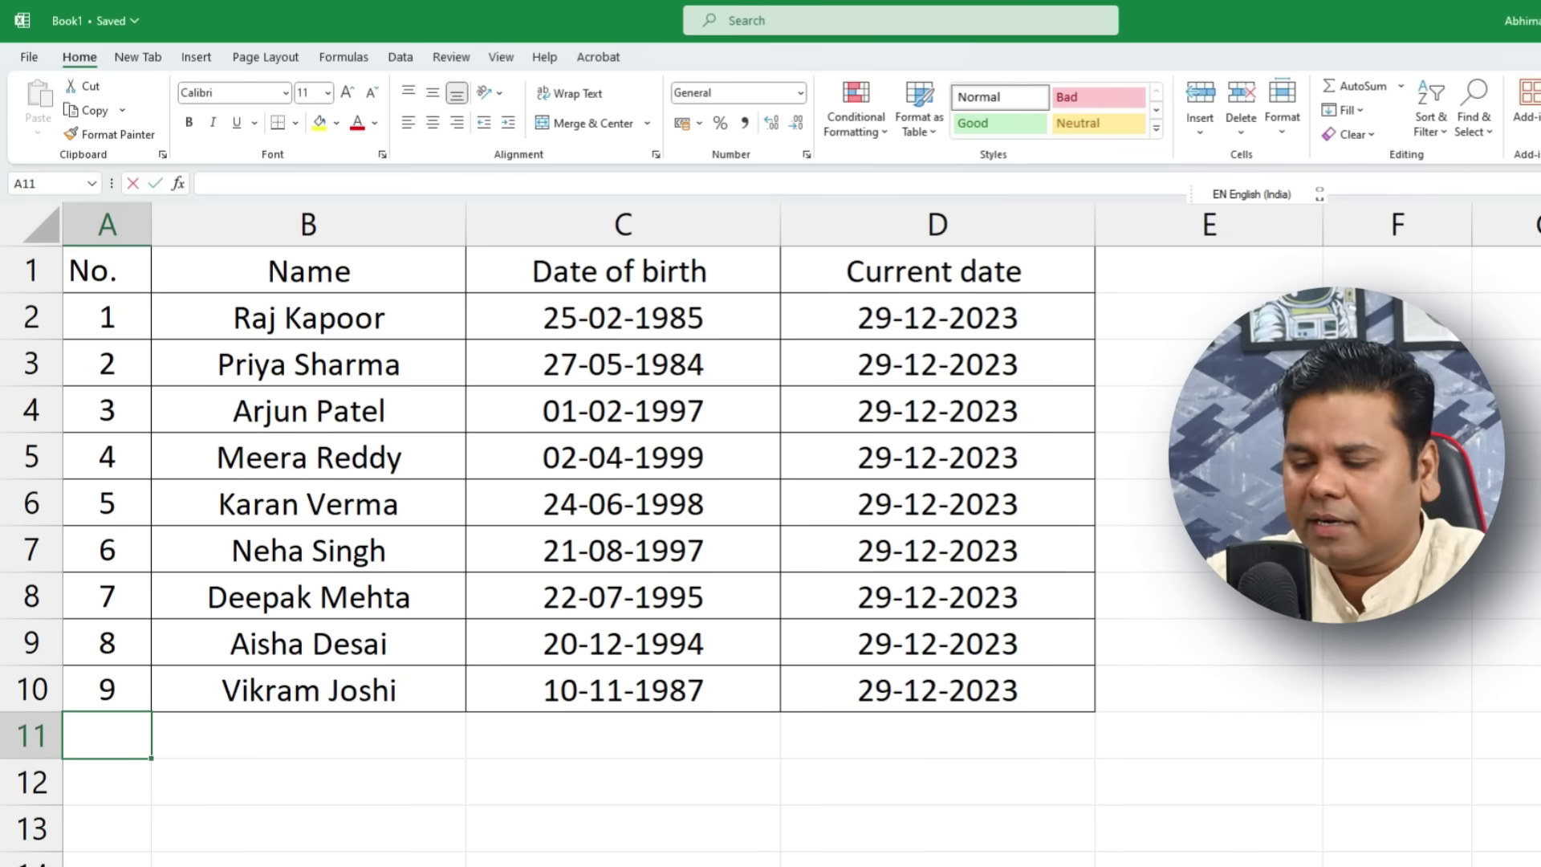
text(10)
key(Tab)
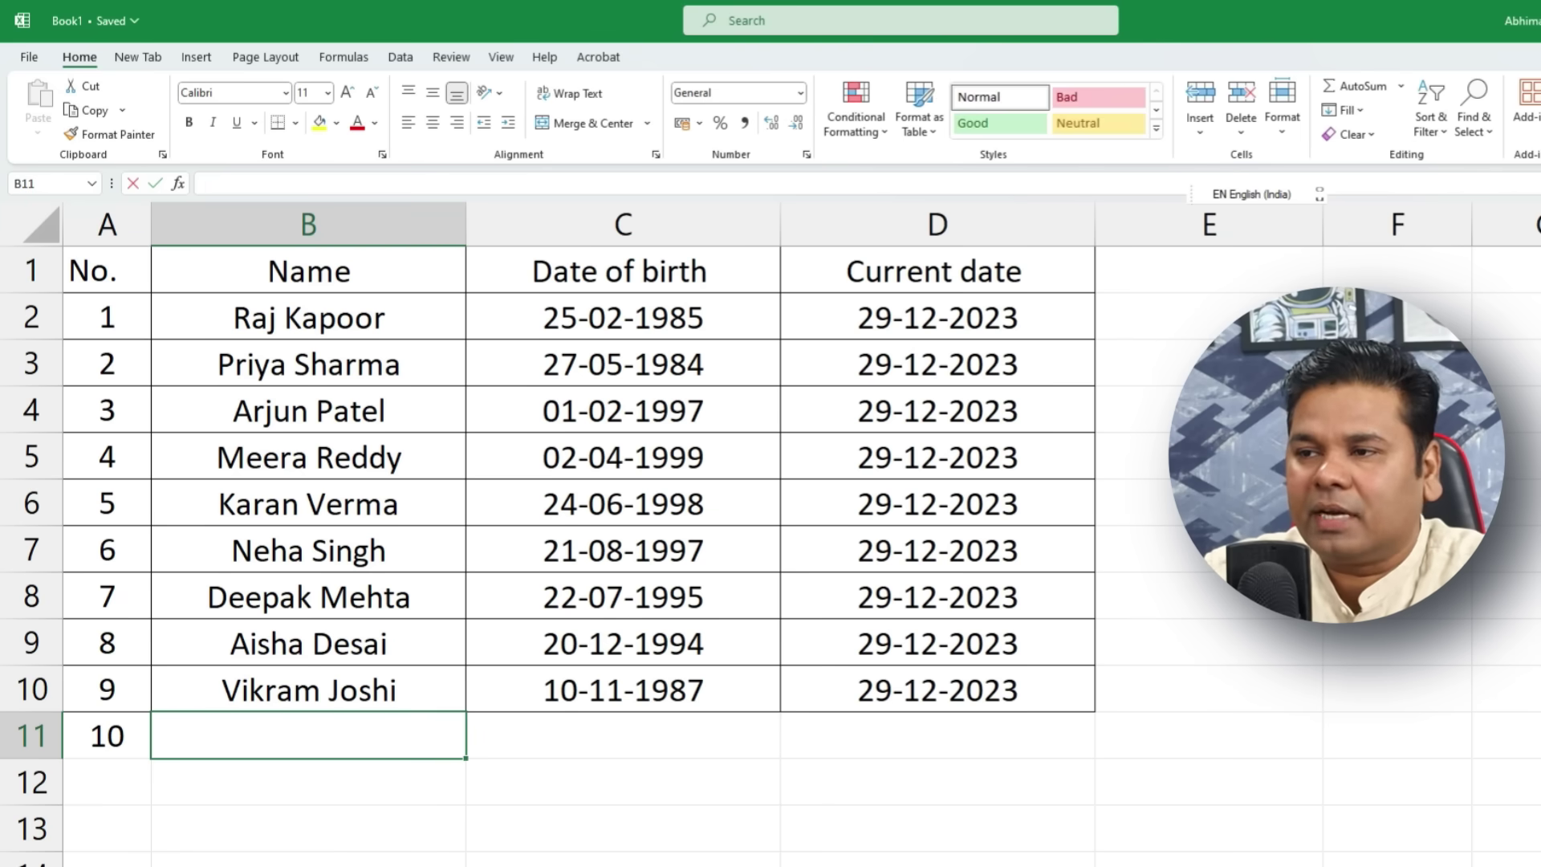
text(1)
key(BackSpace)
text(Ram)
key(Tab)
key(Tab)
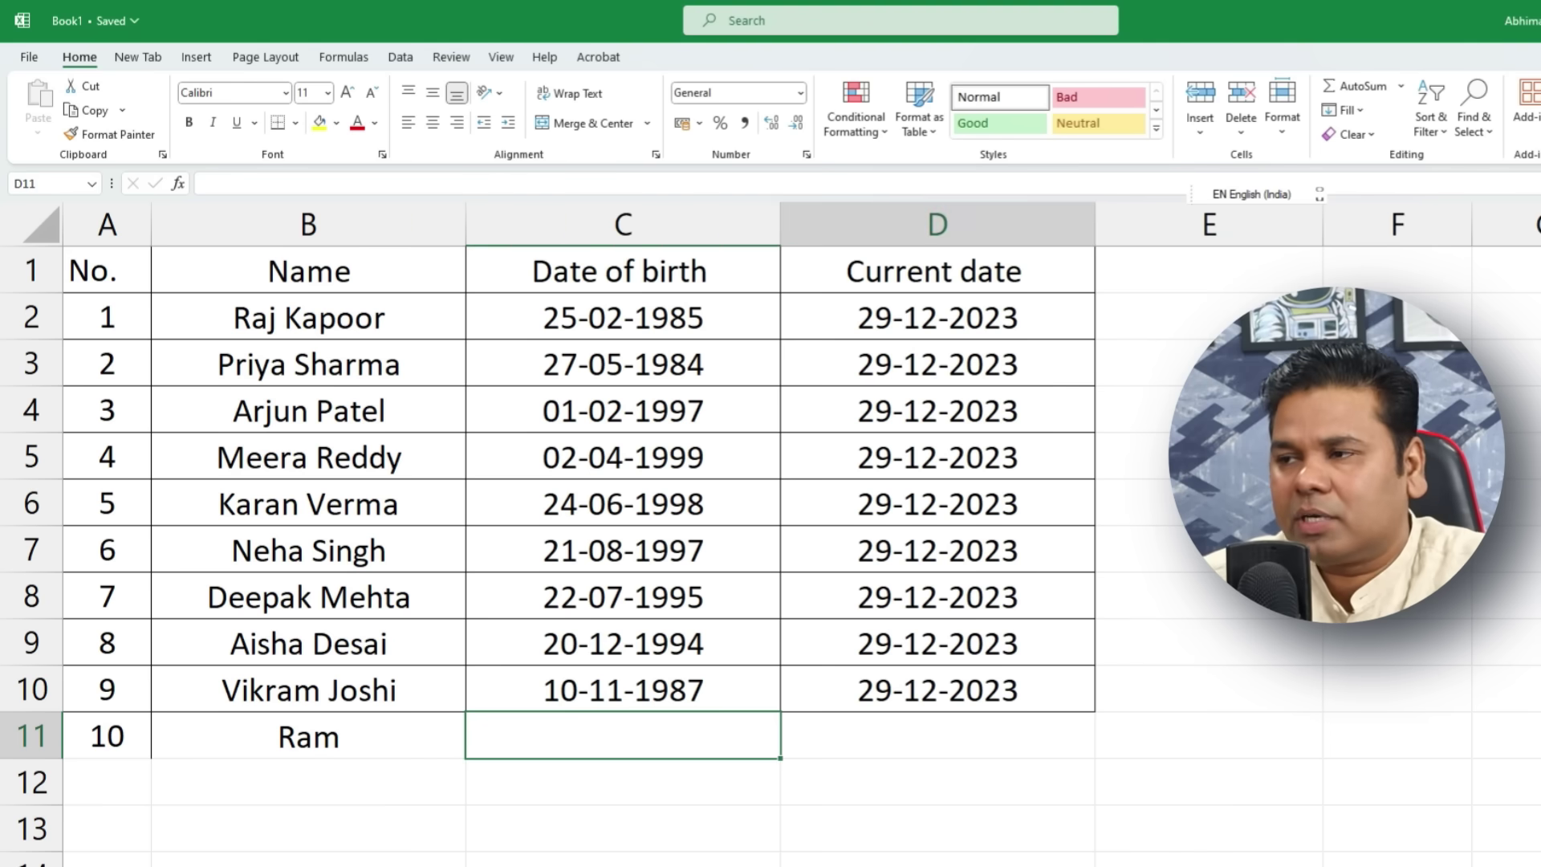
key(Return)
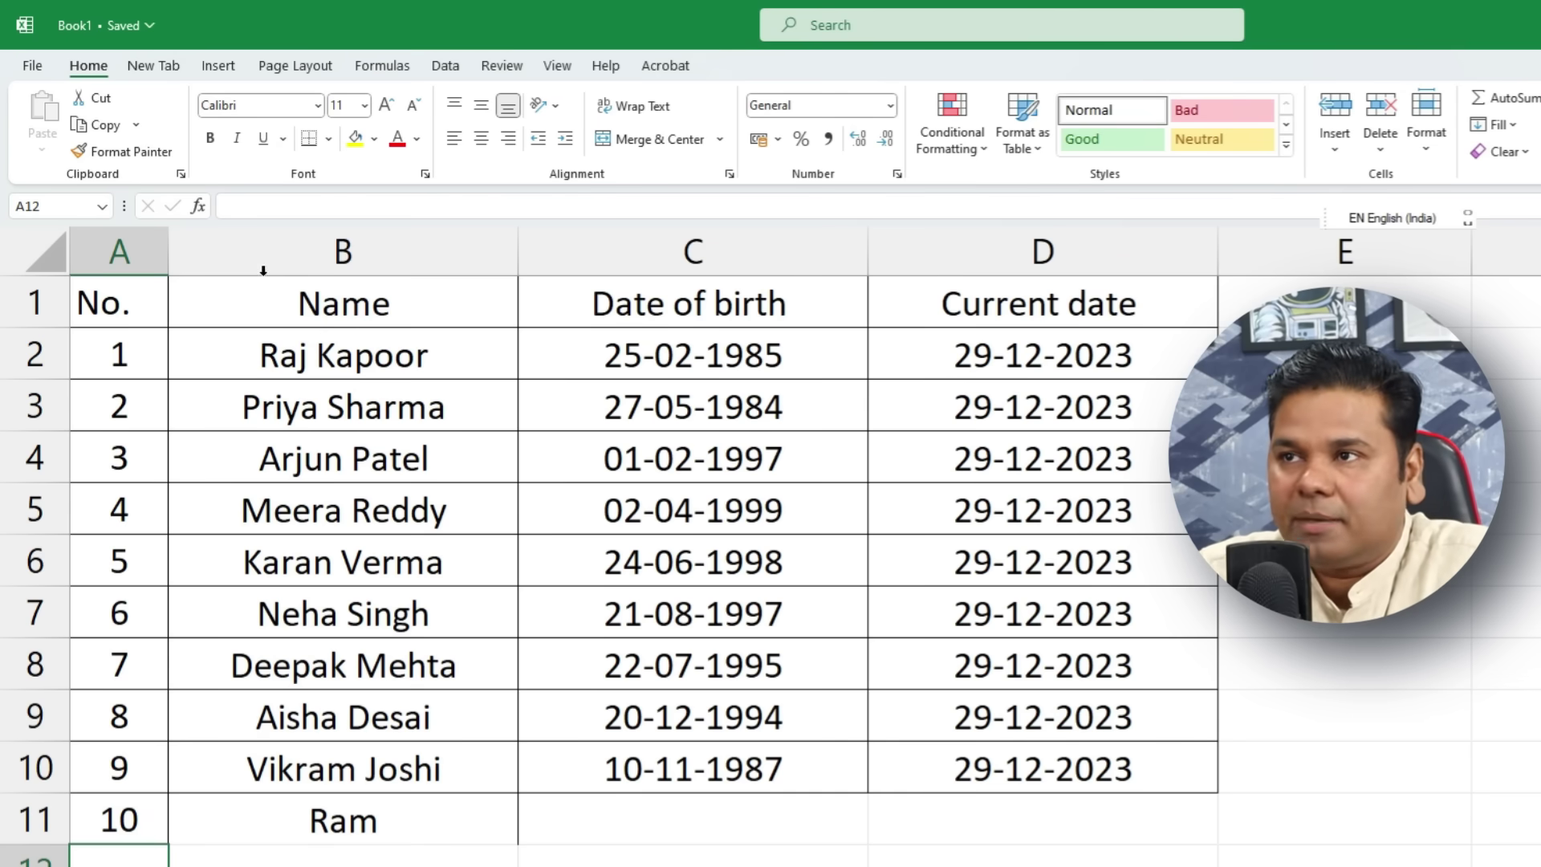
Step: Open the ribbon customization options and list All Commands as the source of available commands
click(32, 66)
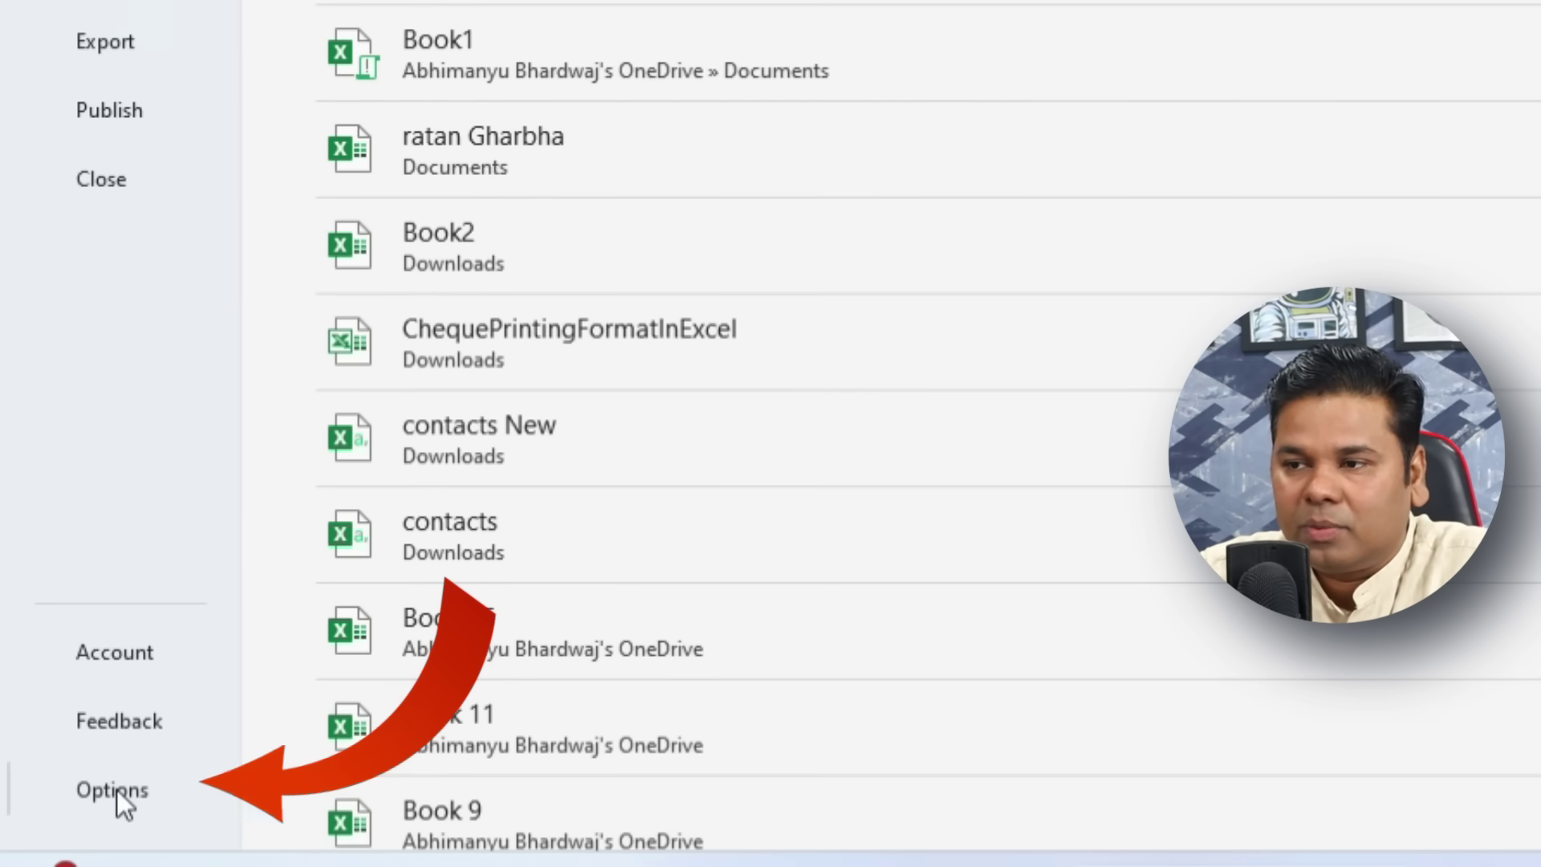
click(117, 790)
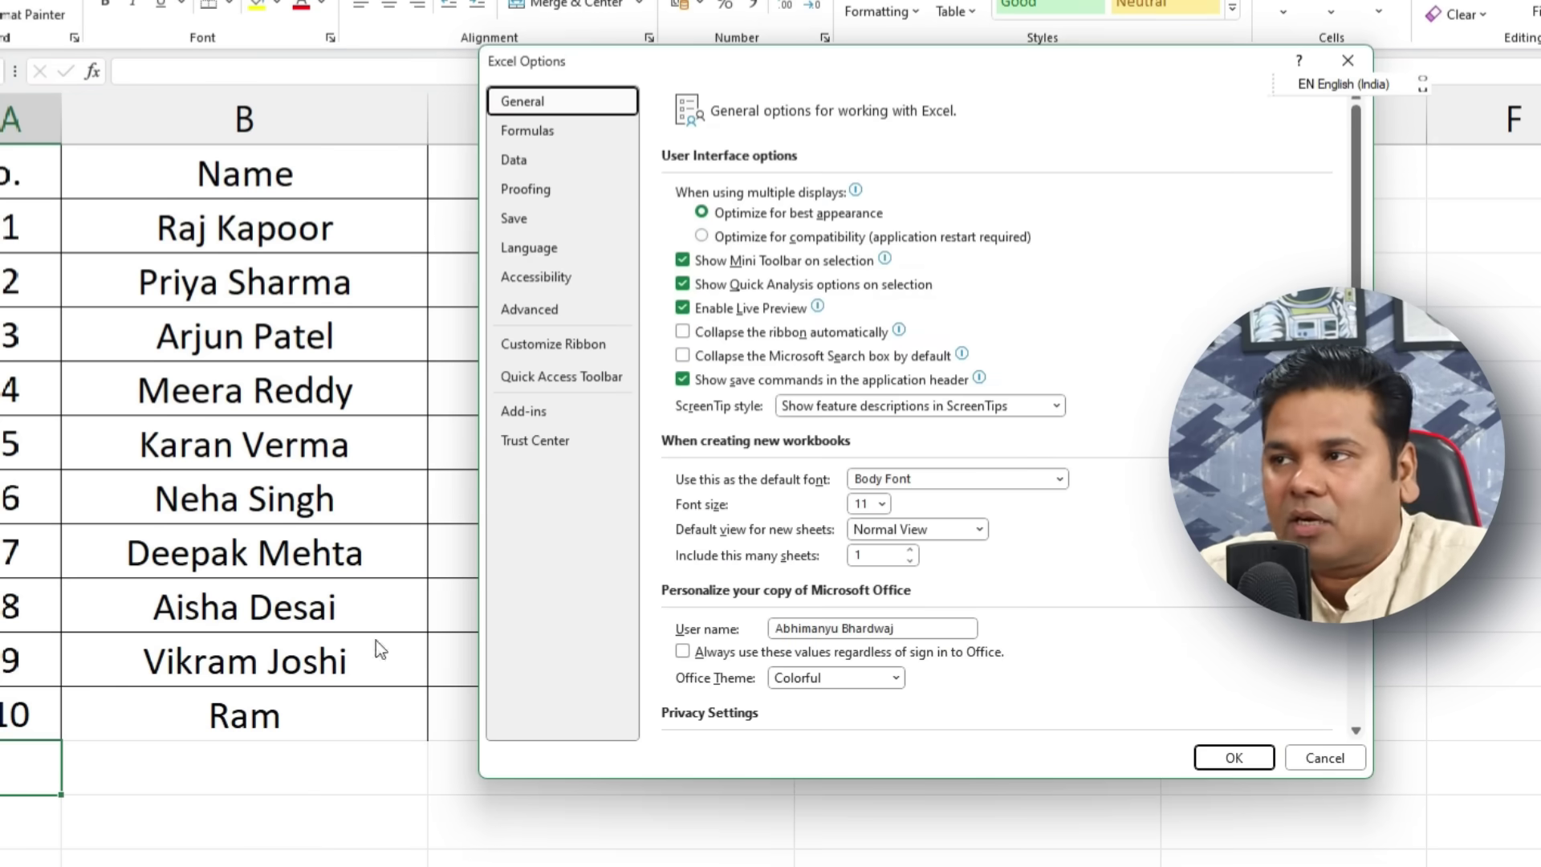
drag(830, 71, 490, 87)
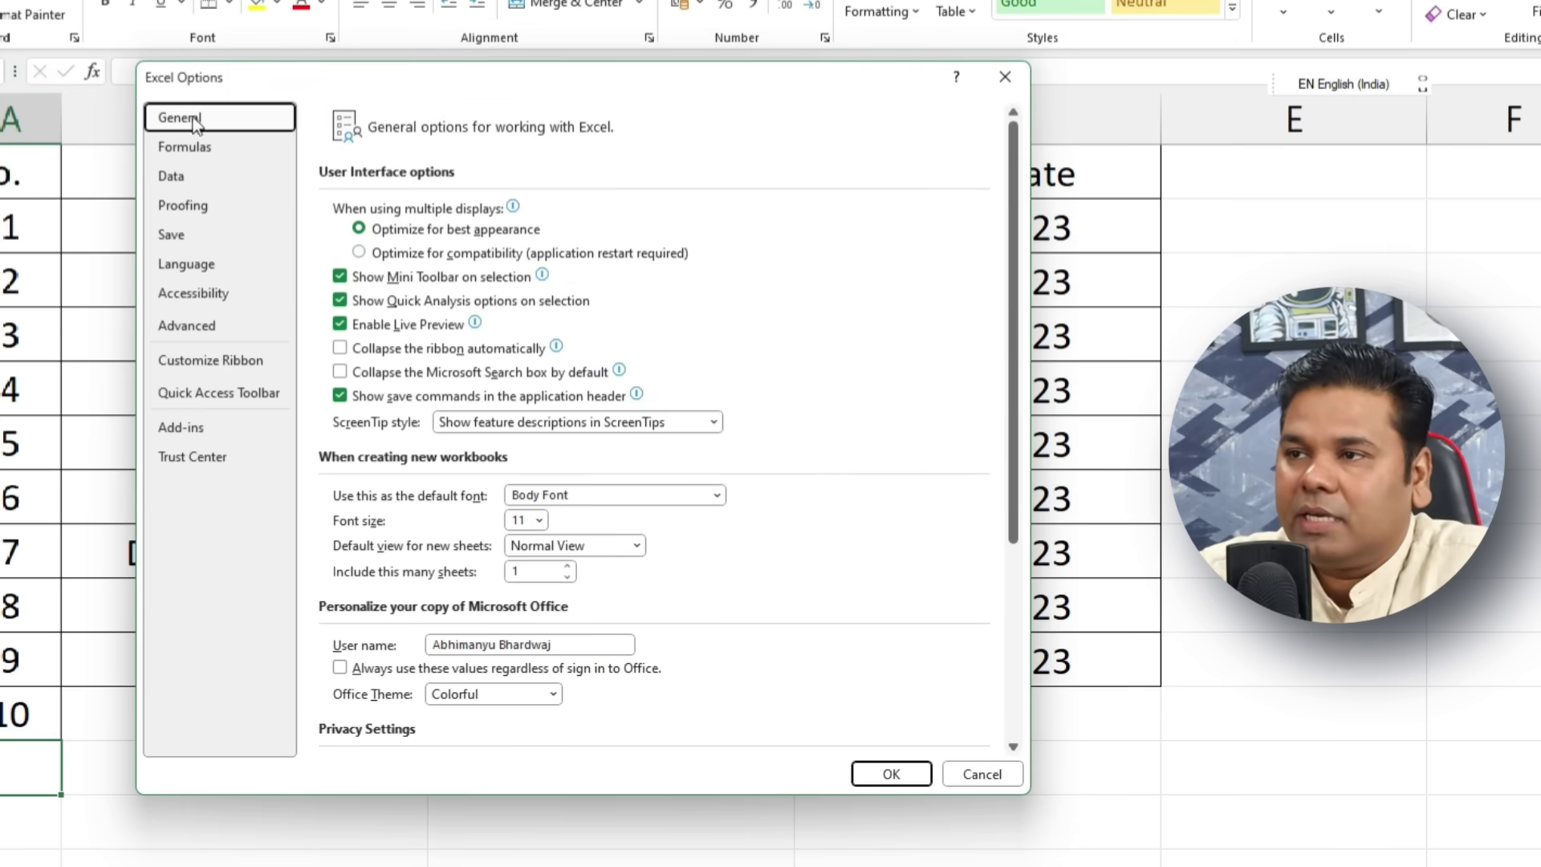
click(263, 368)
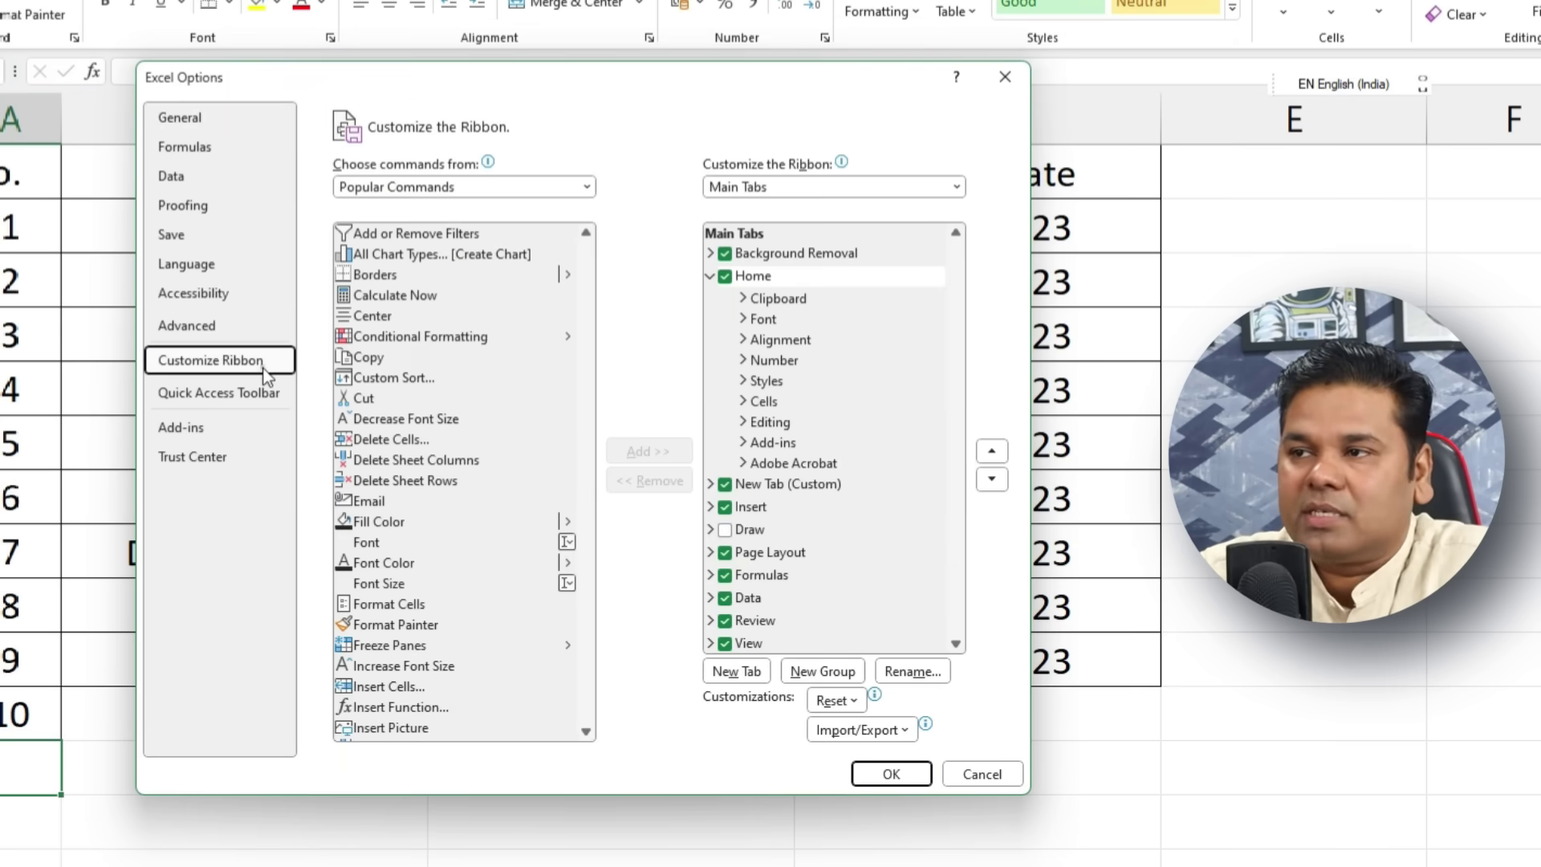
click(557, 186)
click(518, 253)
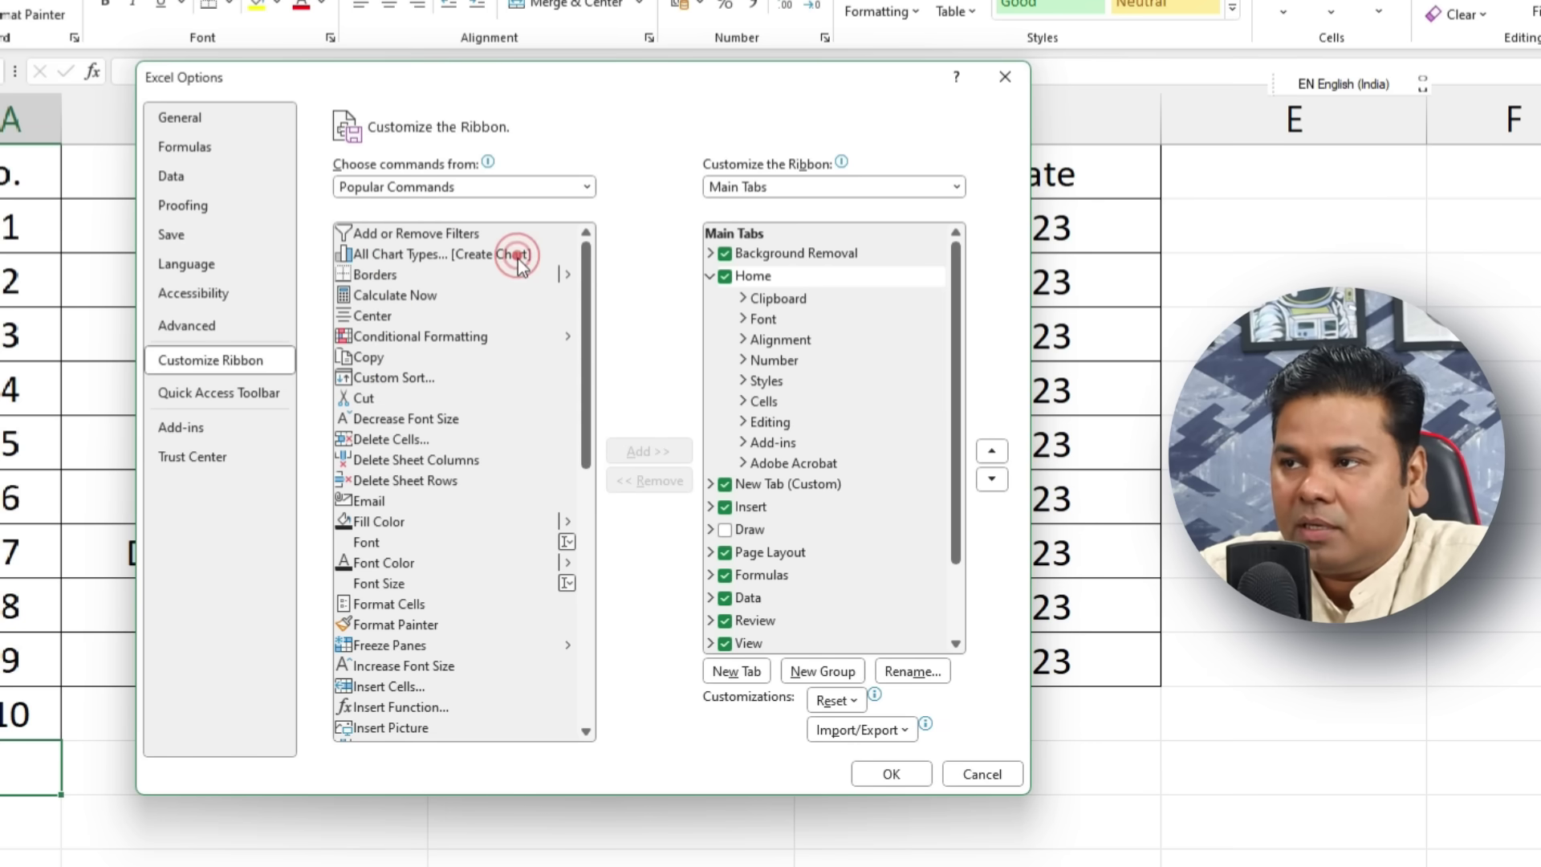
drag(585, 252, 588, 272)
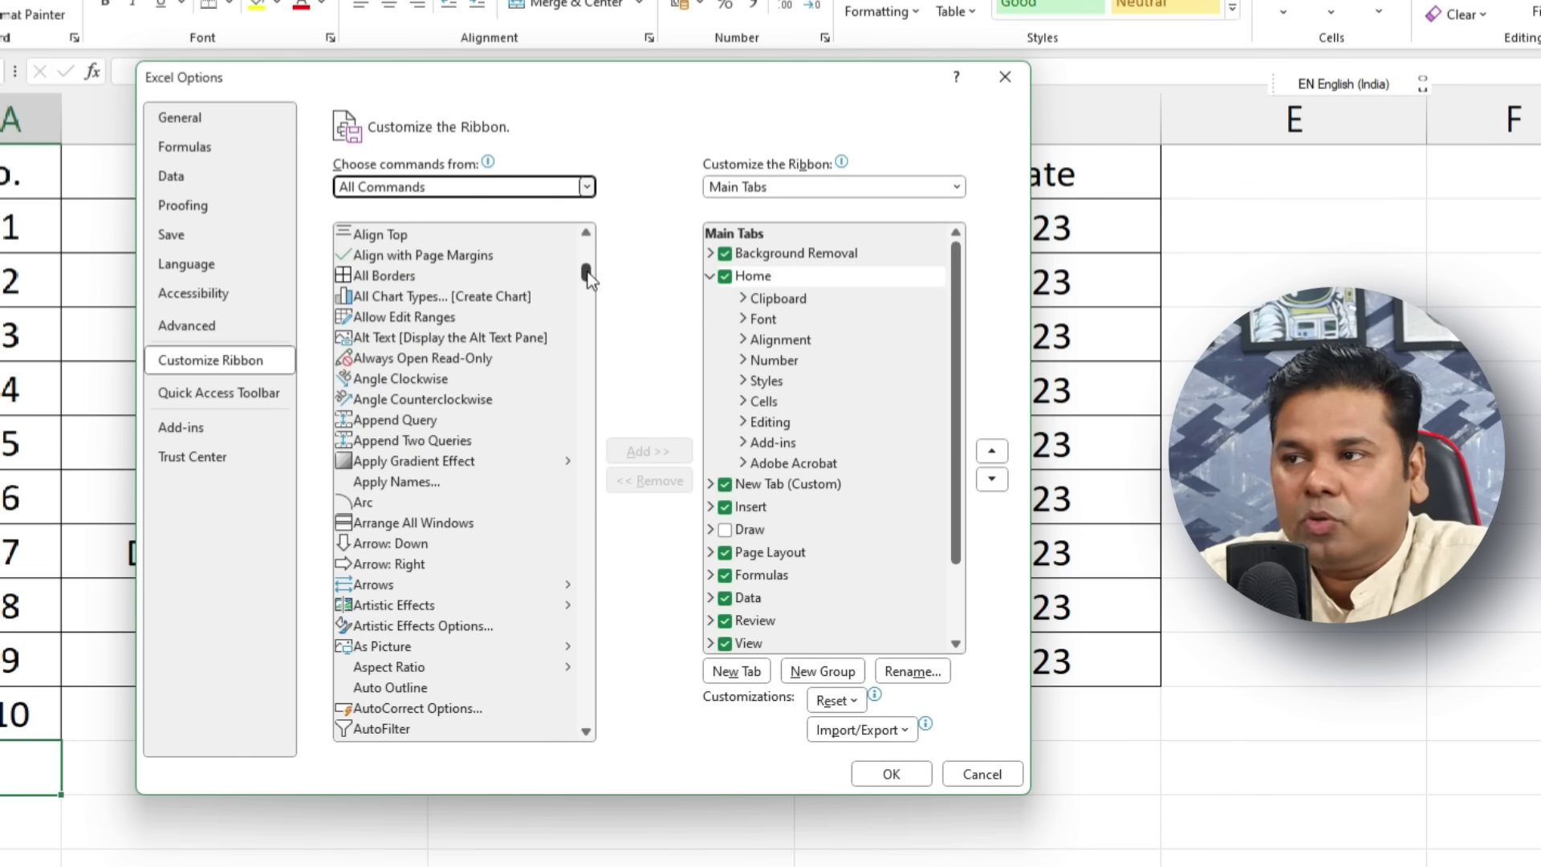
Step: Find the Form... command in the full command list and close the options
click(478, 397)
key(f)
key(f)
key(f)
key(f)
key(f)
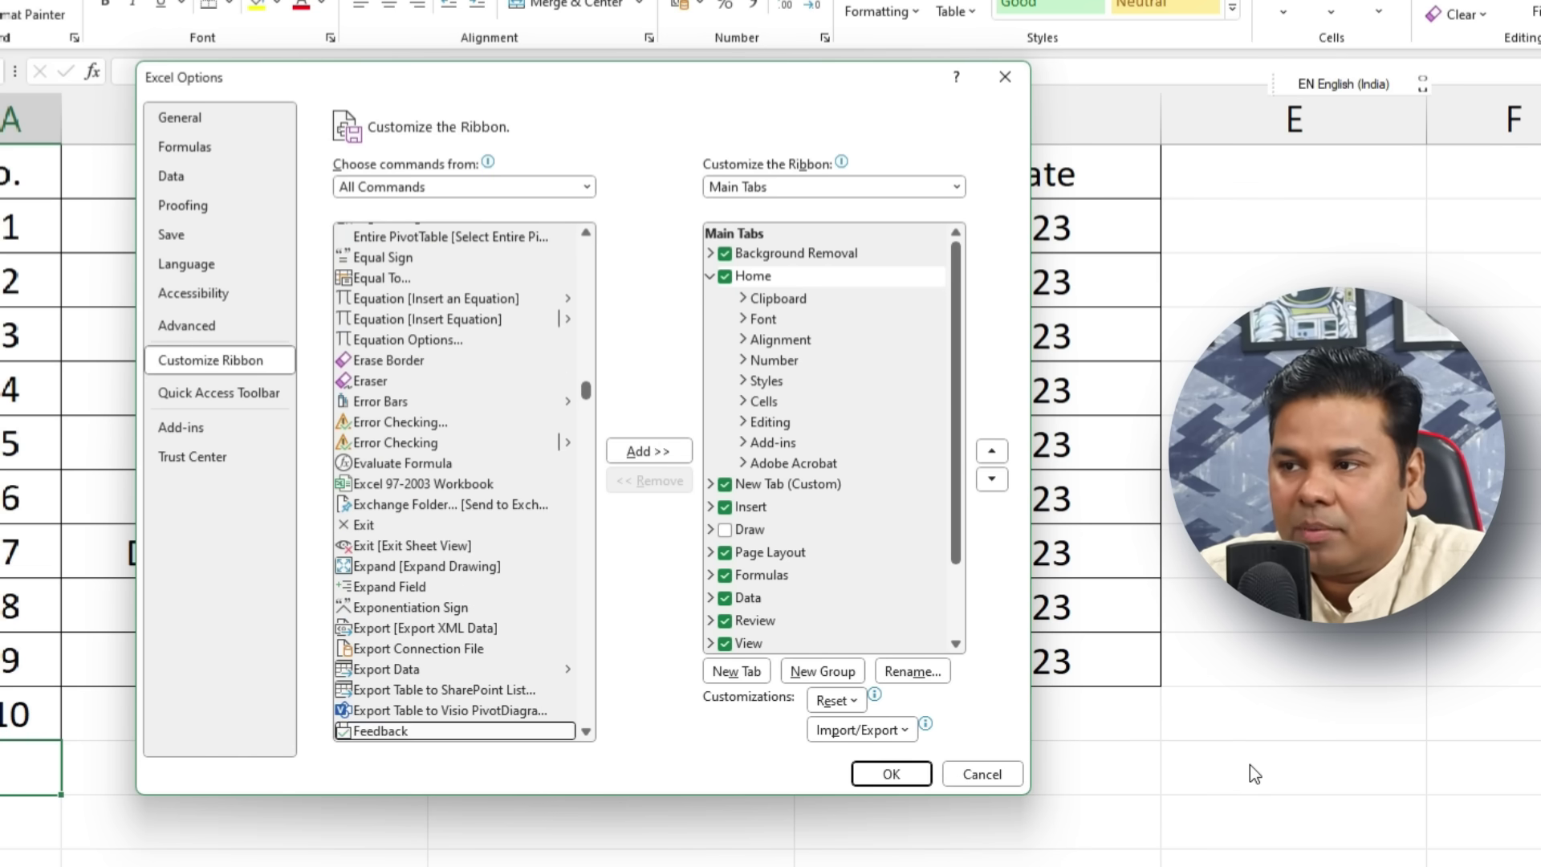
key(f)
key(f)
key(f)
key(f)
key(f)
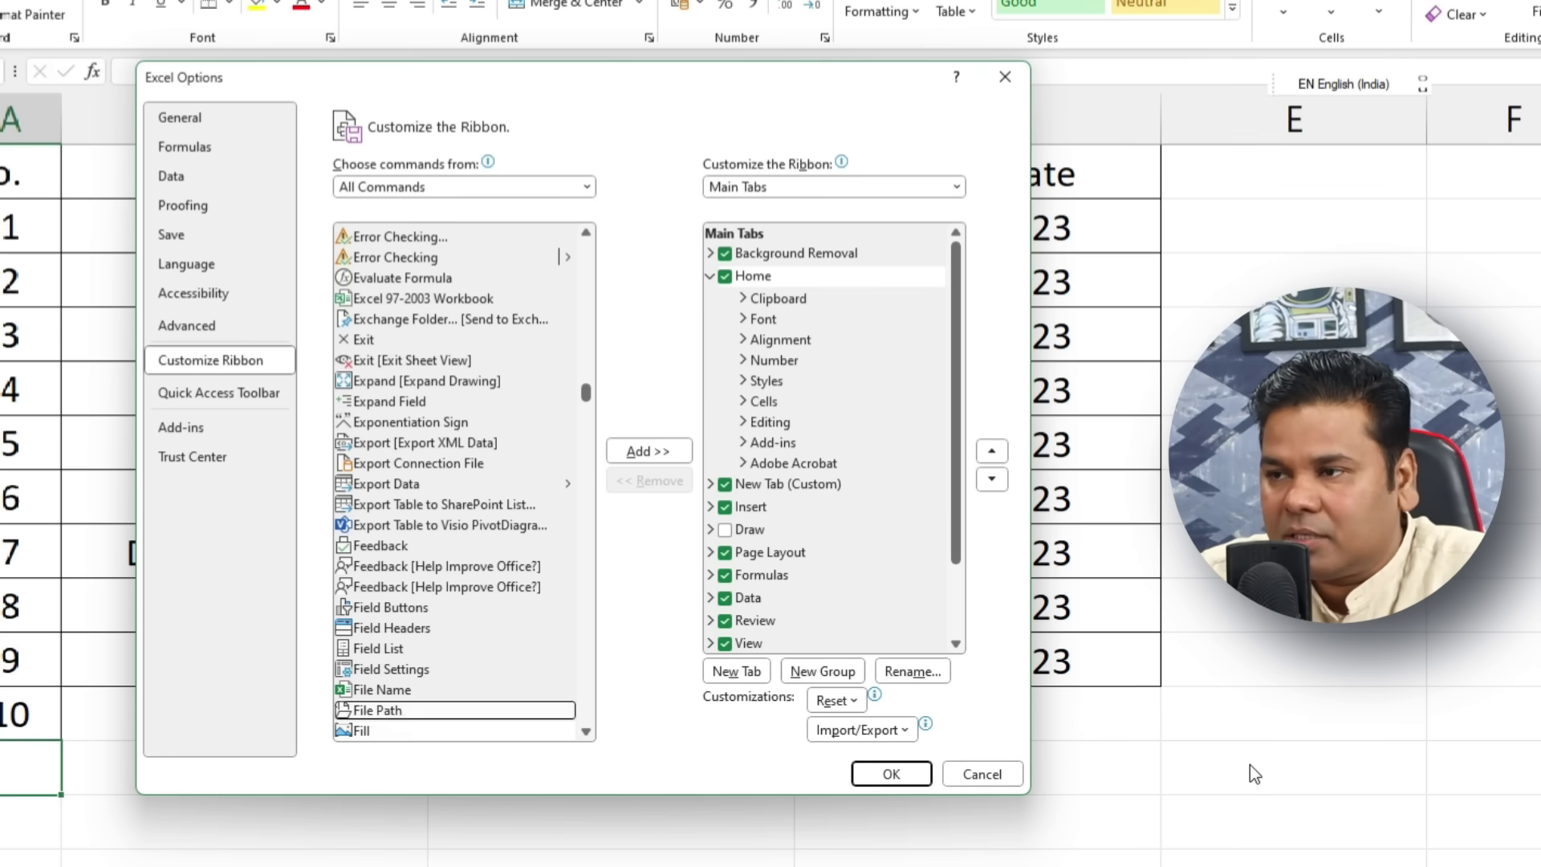
key(f)
key(f)
key(f)
key(f)
key(f)
key(f)
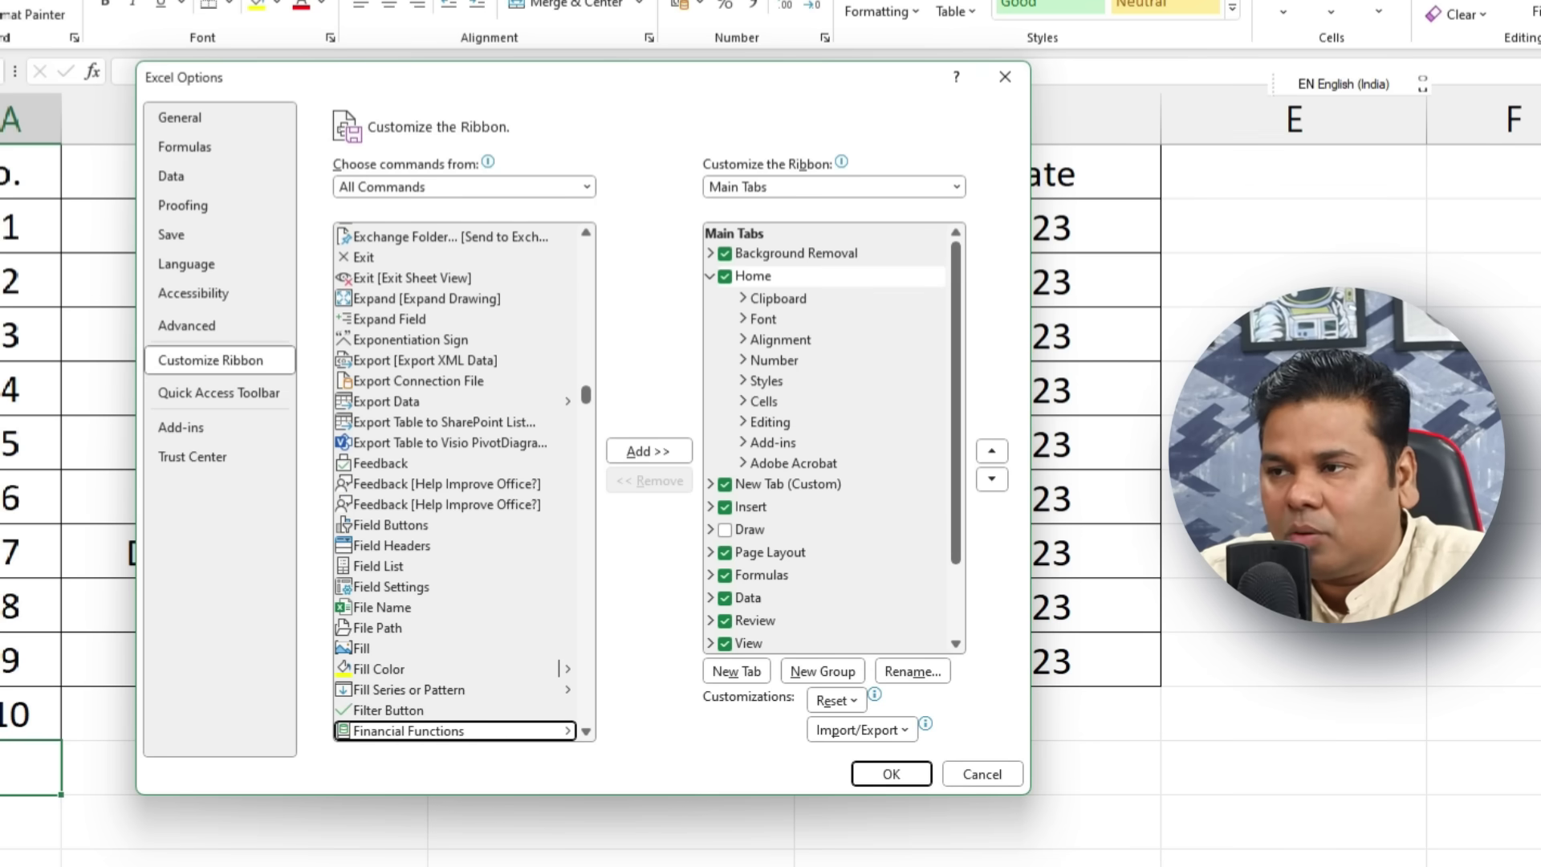
key(f)
key(f)
key(f)
key(f)
key(f)
key(f)
key(f)
key(f)
key(f)
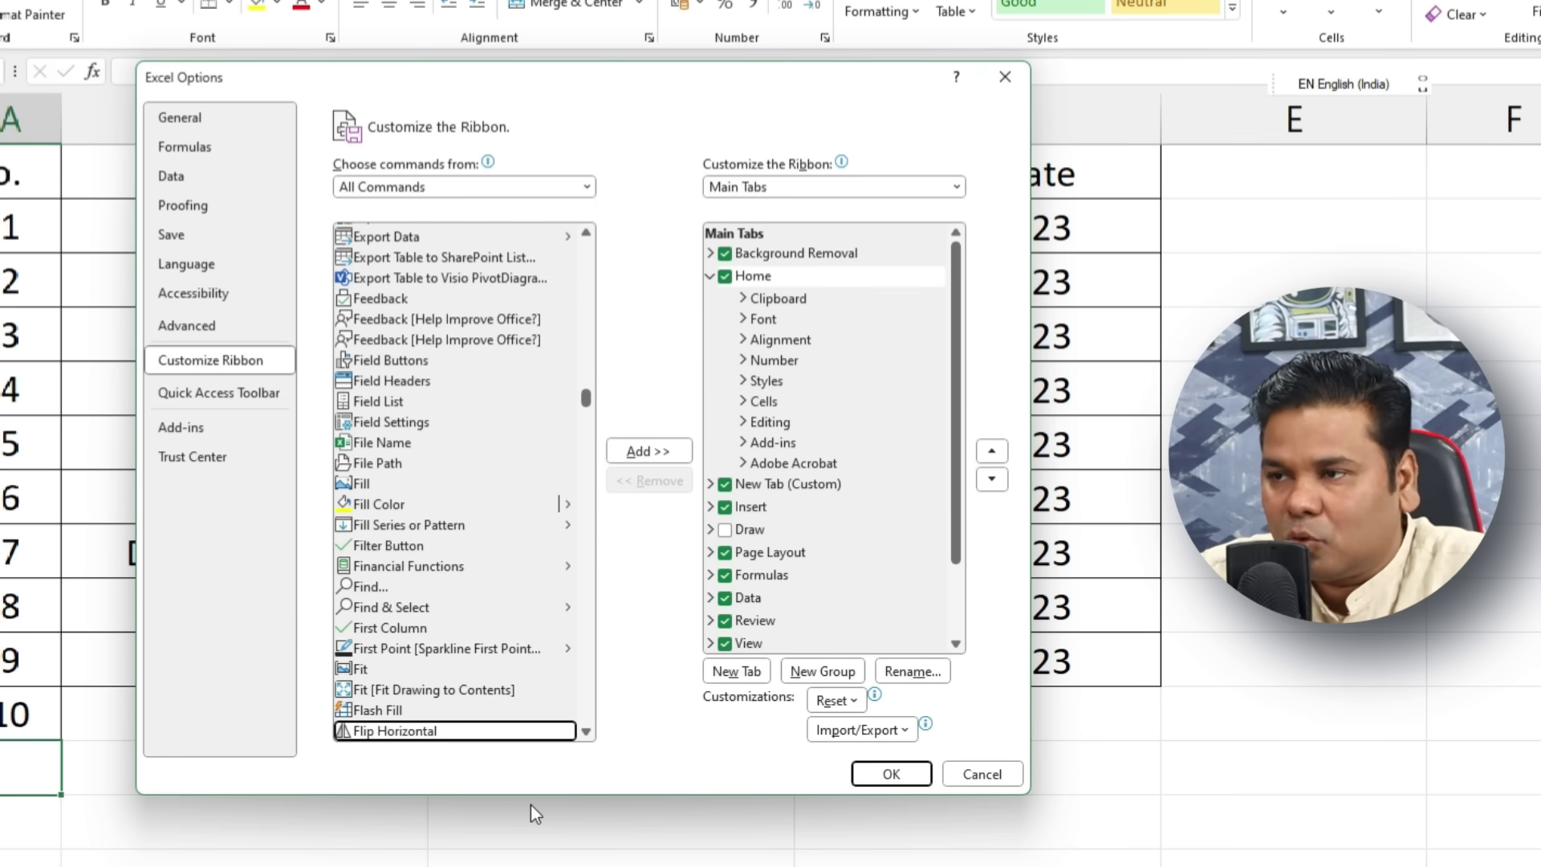
key(f)
key(f)
key(f)
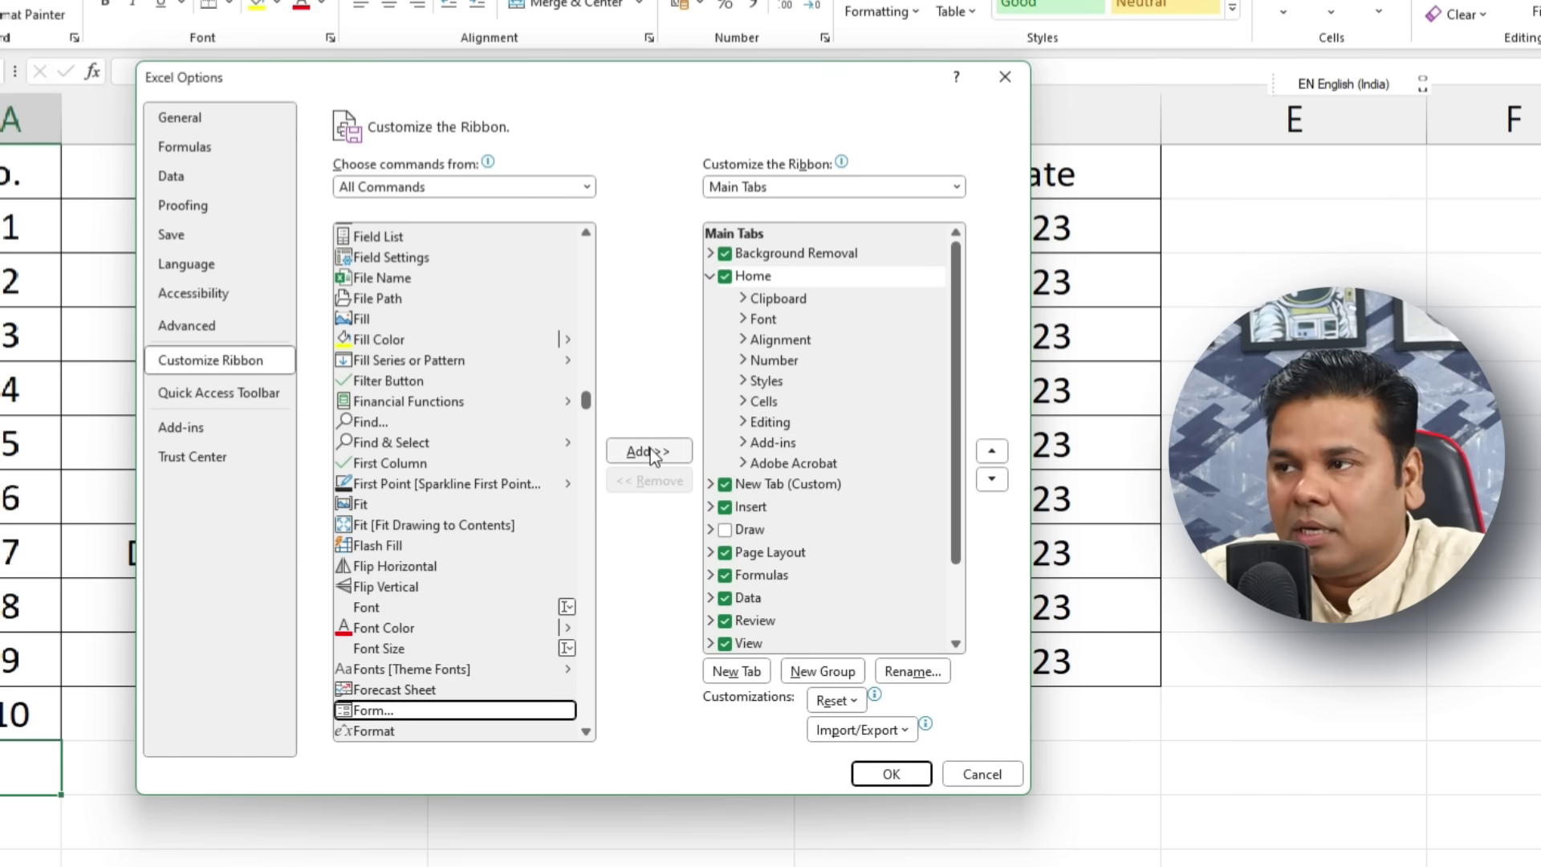
click(891, 773)
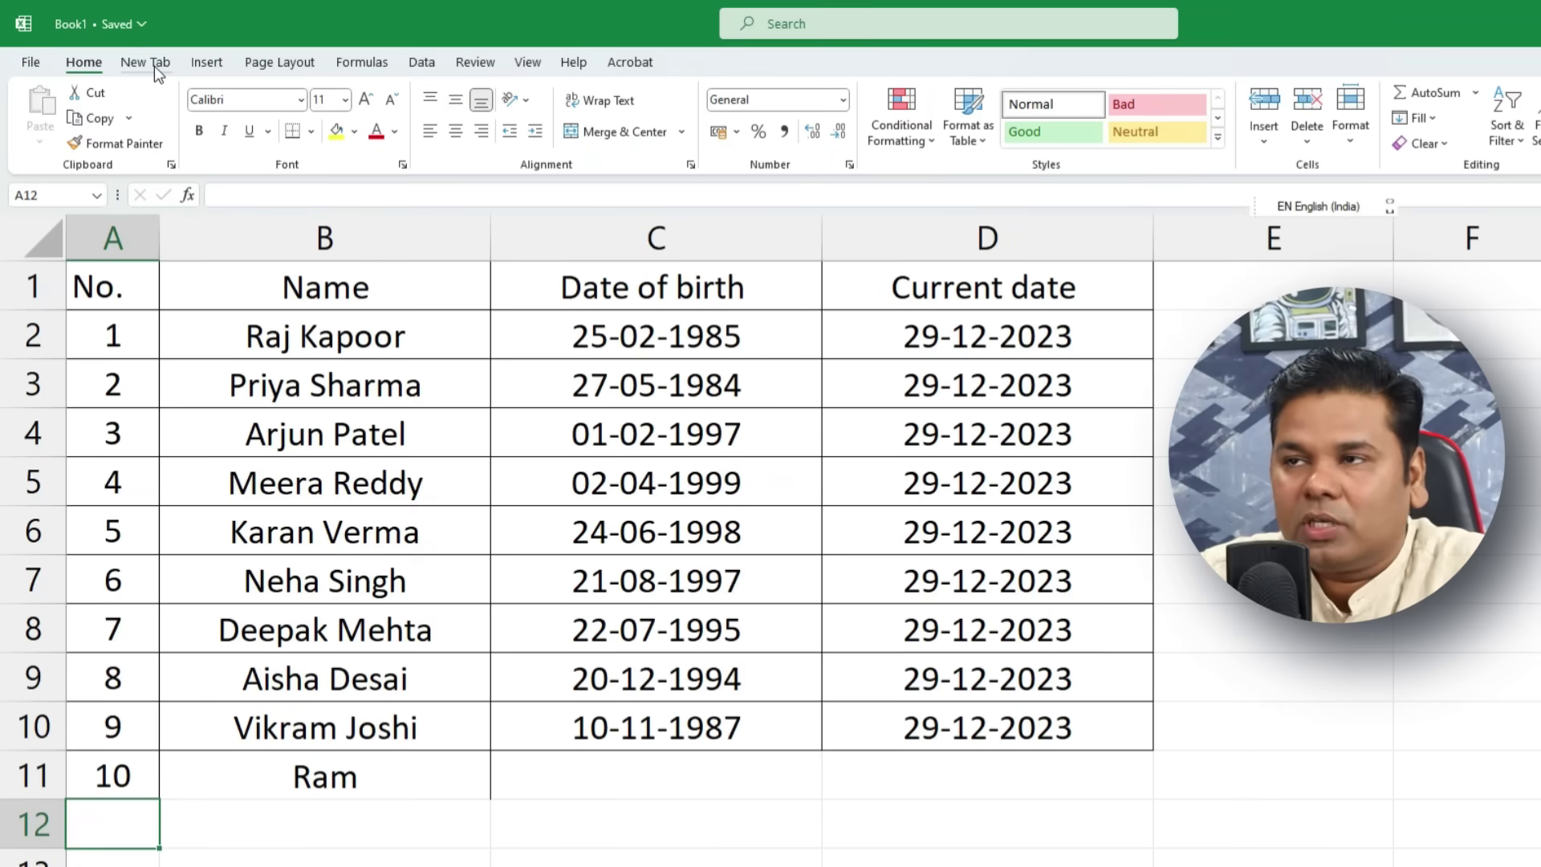
Step: Open the data-entry Form for the table, using header row A1:D1 as its fields
click(154, 66)
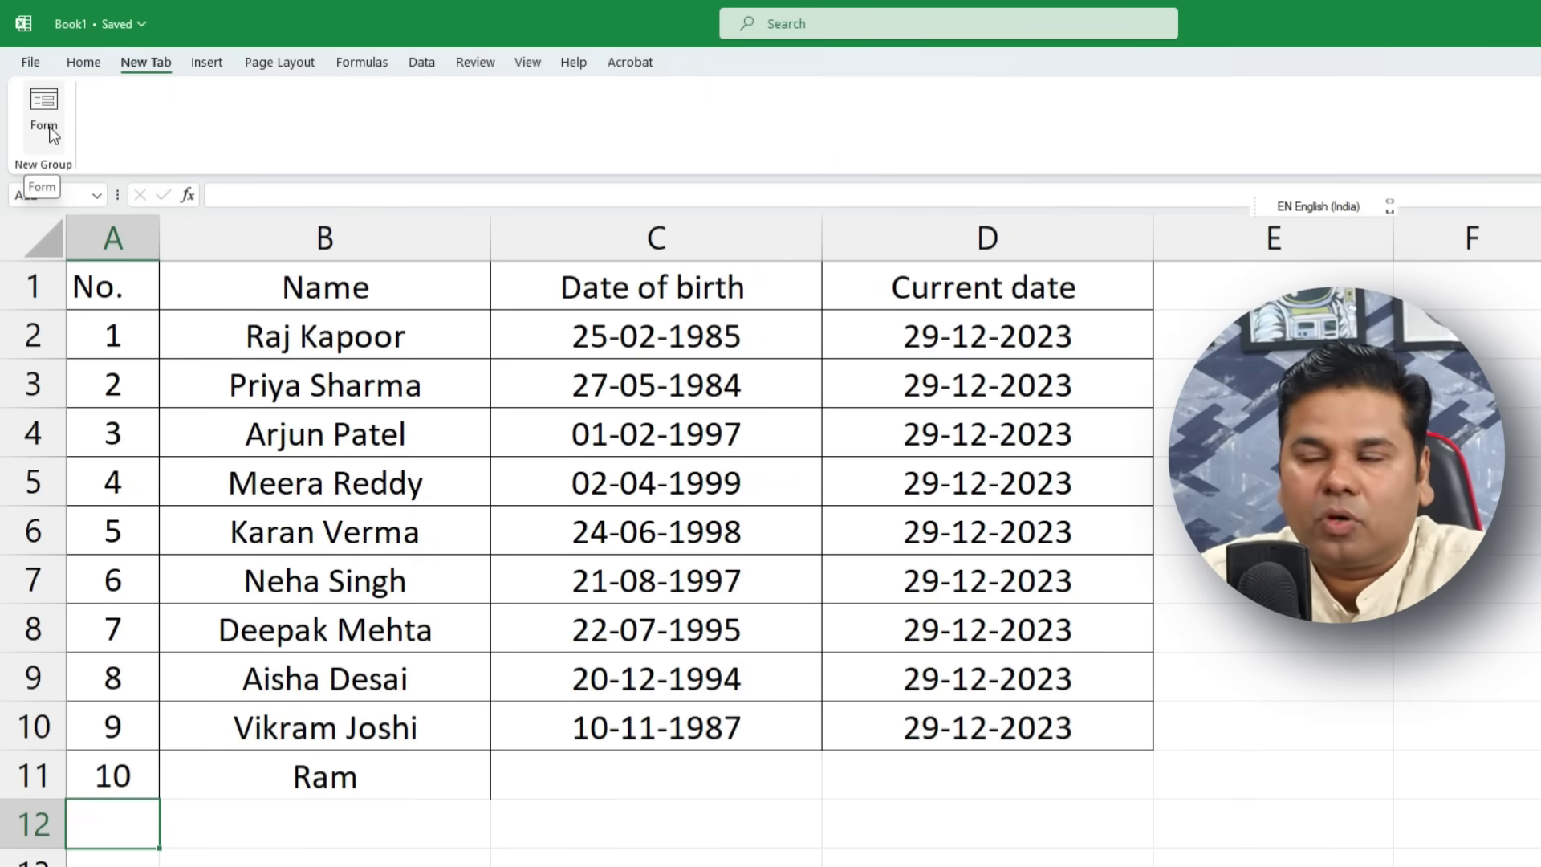
click(316, 399)
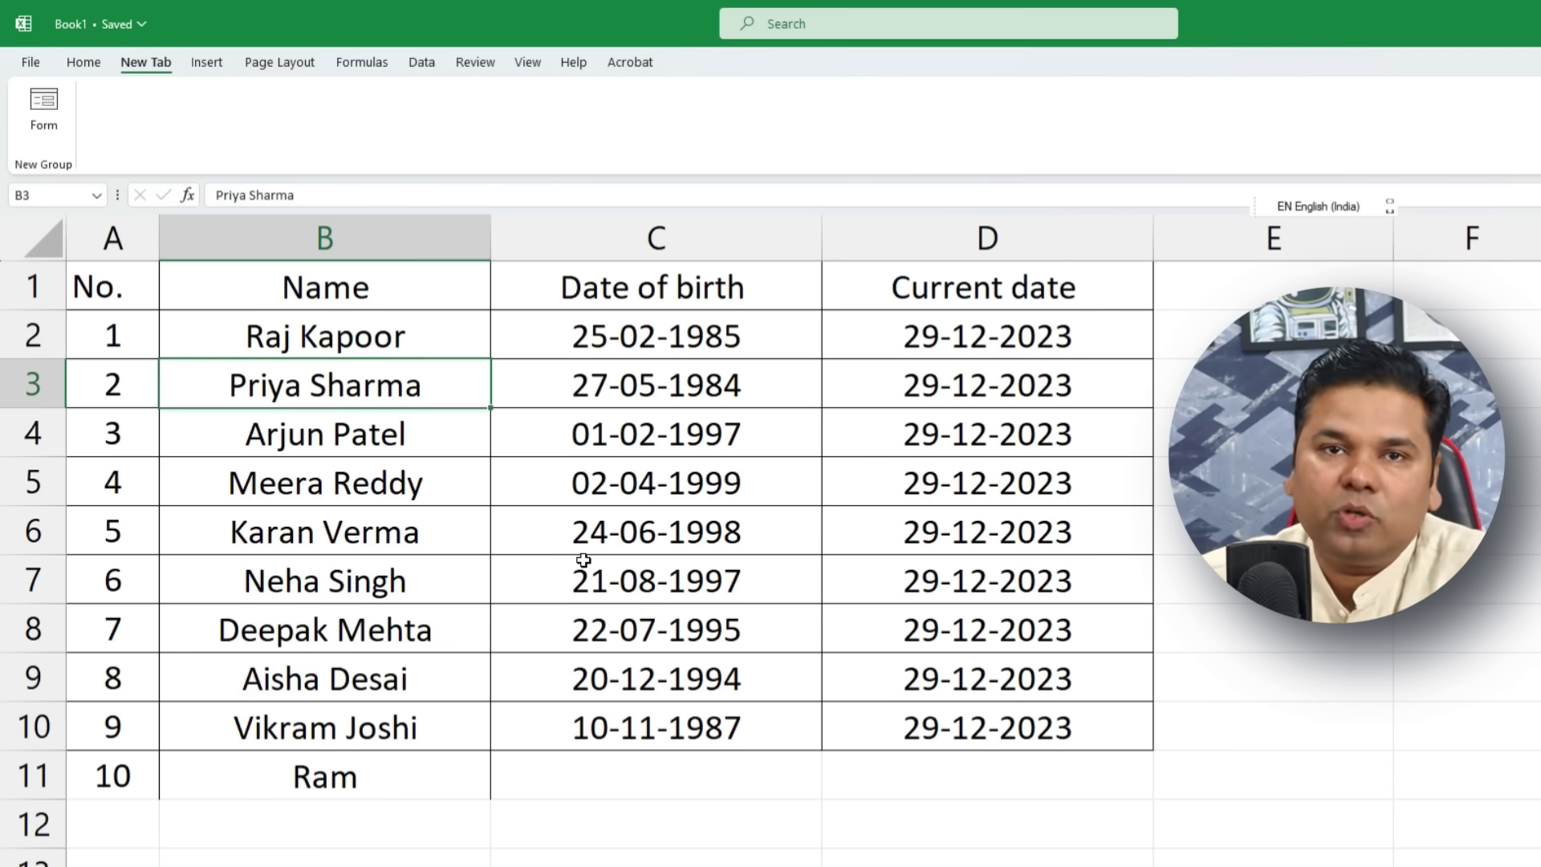
drag(98, 285, 915, 295)
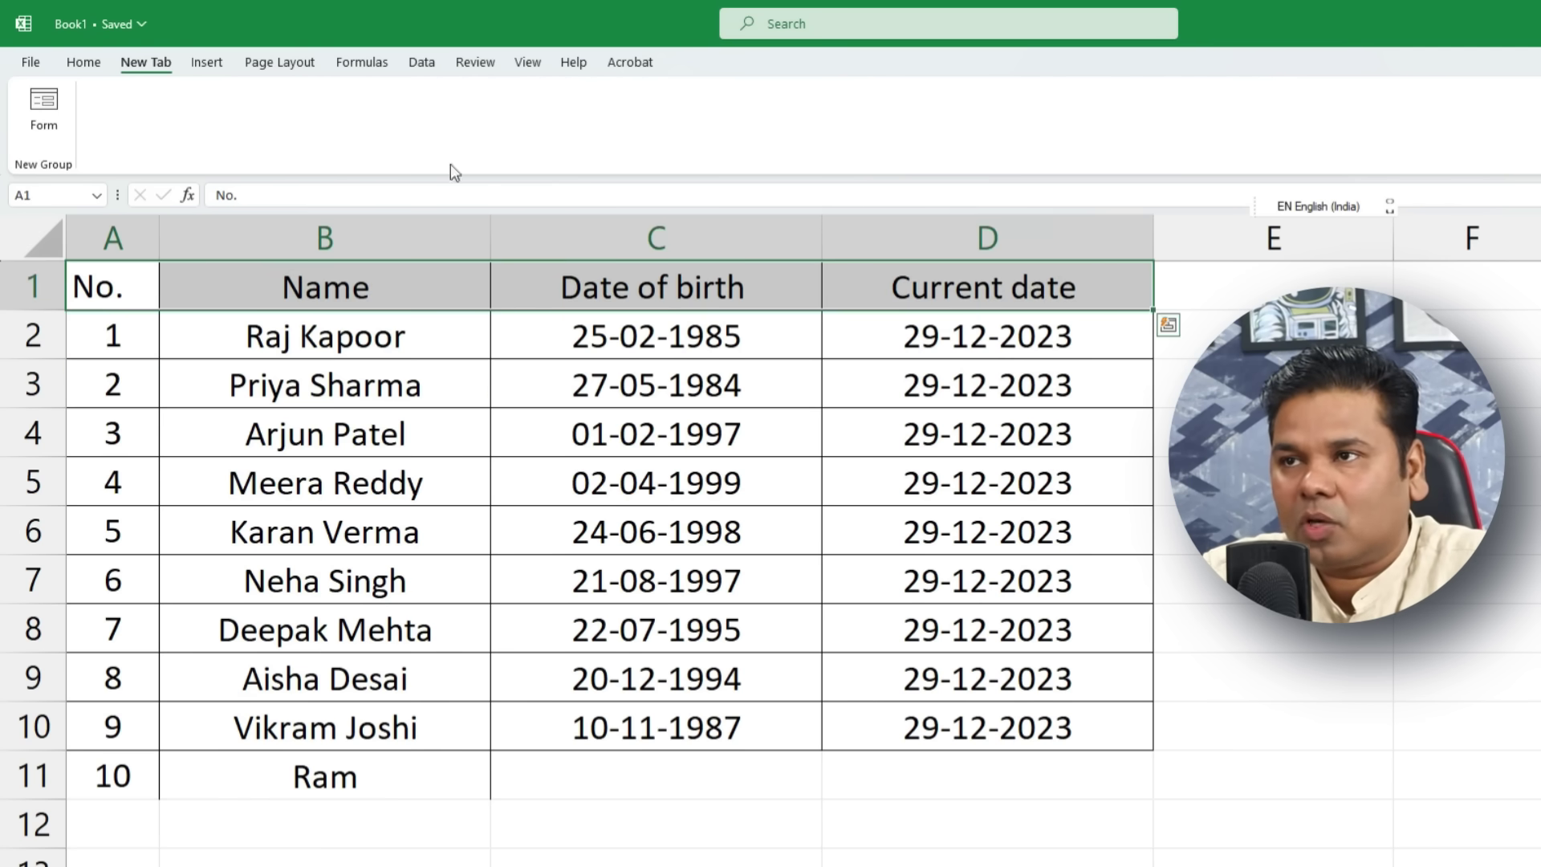
click(35, 106)
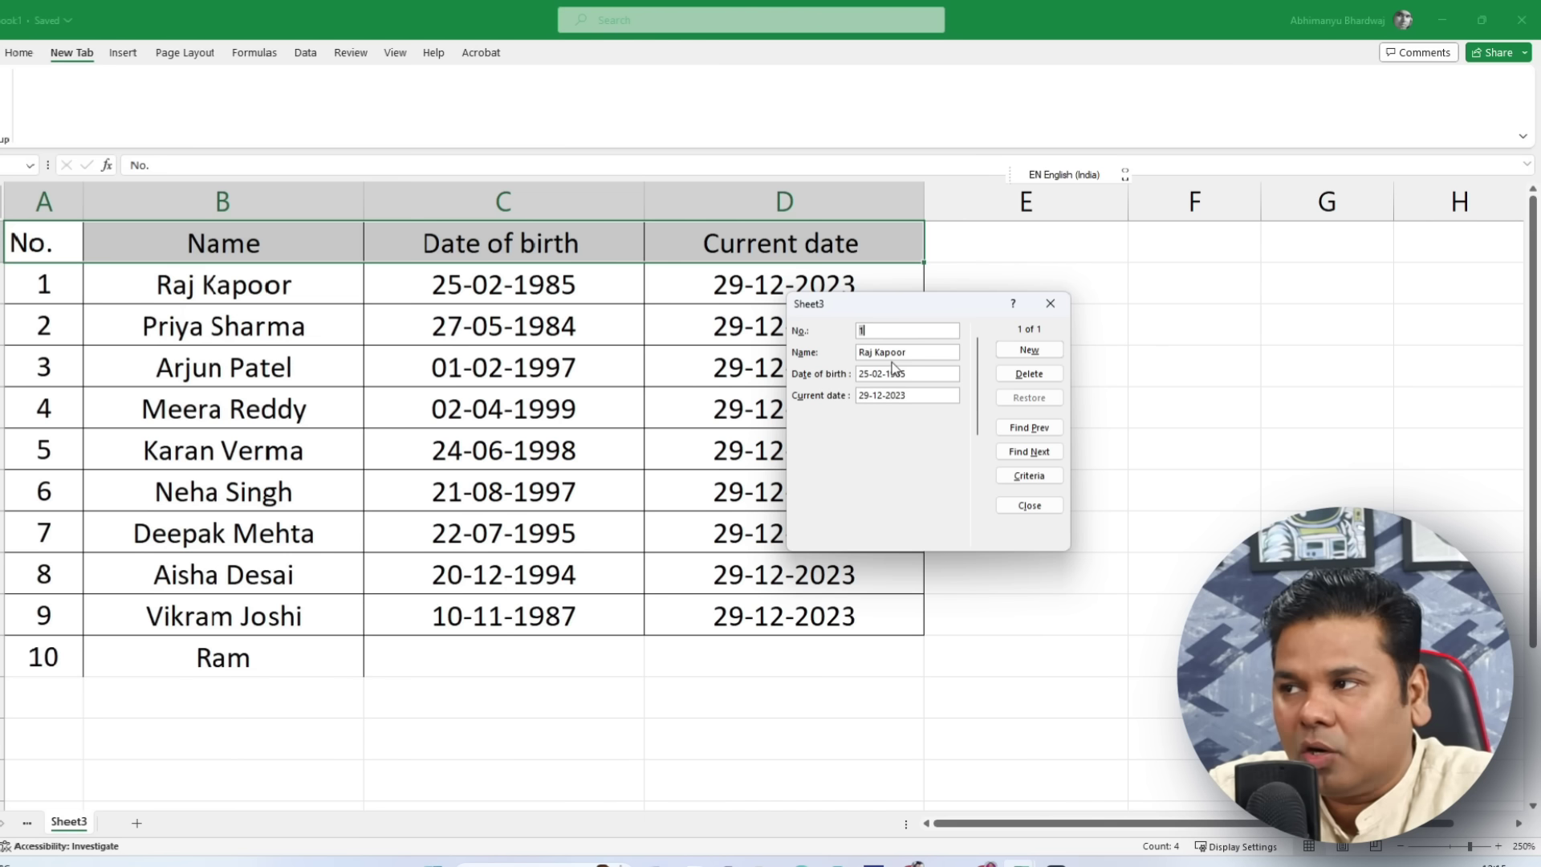
Step: Advance through the form's records and move the data form clear of the table columns
click(1035, 452)
click(1035, 451)
click(739, 316)
drag(806, 284, 1021, 276)
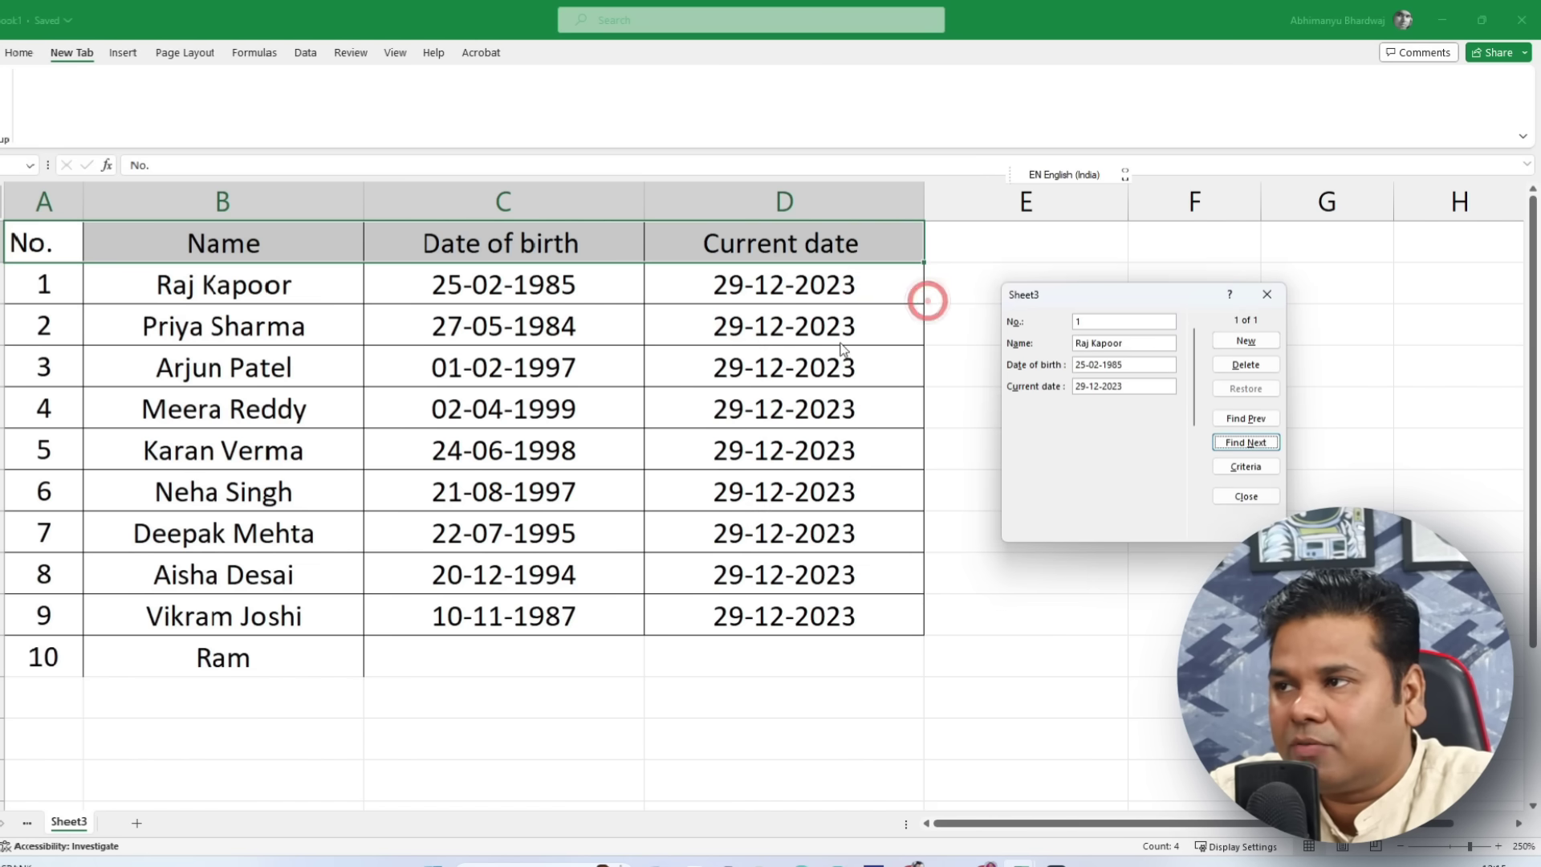
Step: Try to add a new record through the form with only No. 11 filled in
click(1248, 345)
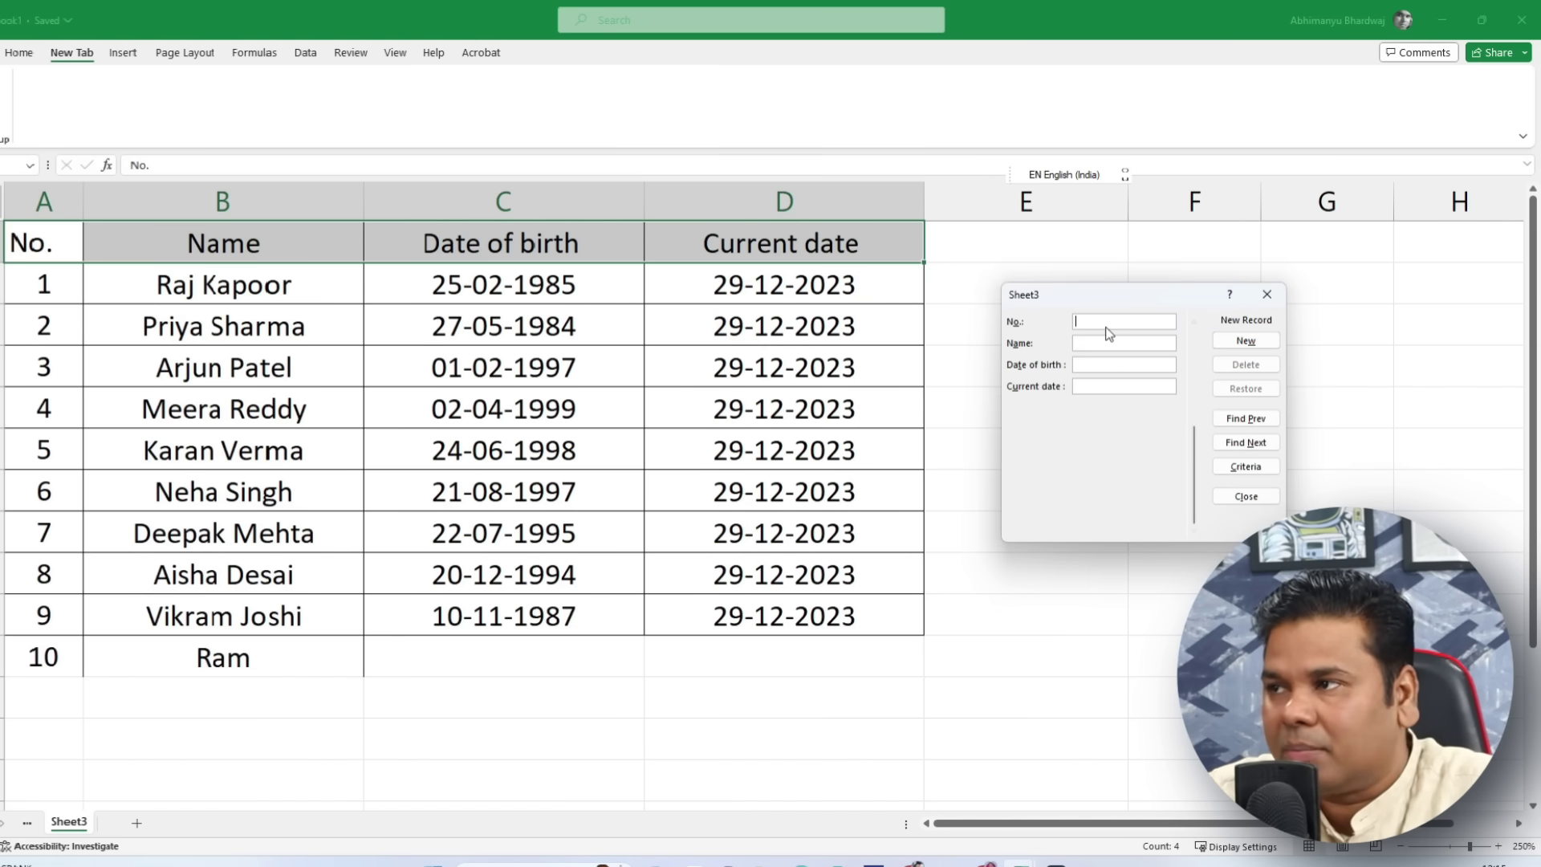
text(11)
key(Return)
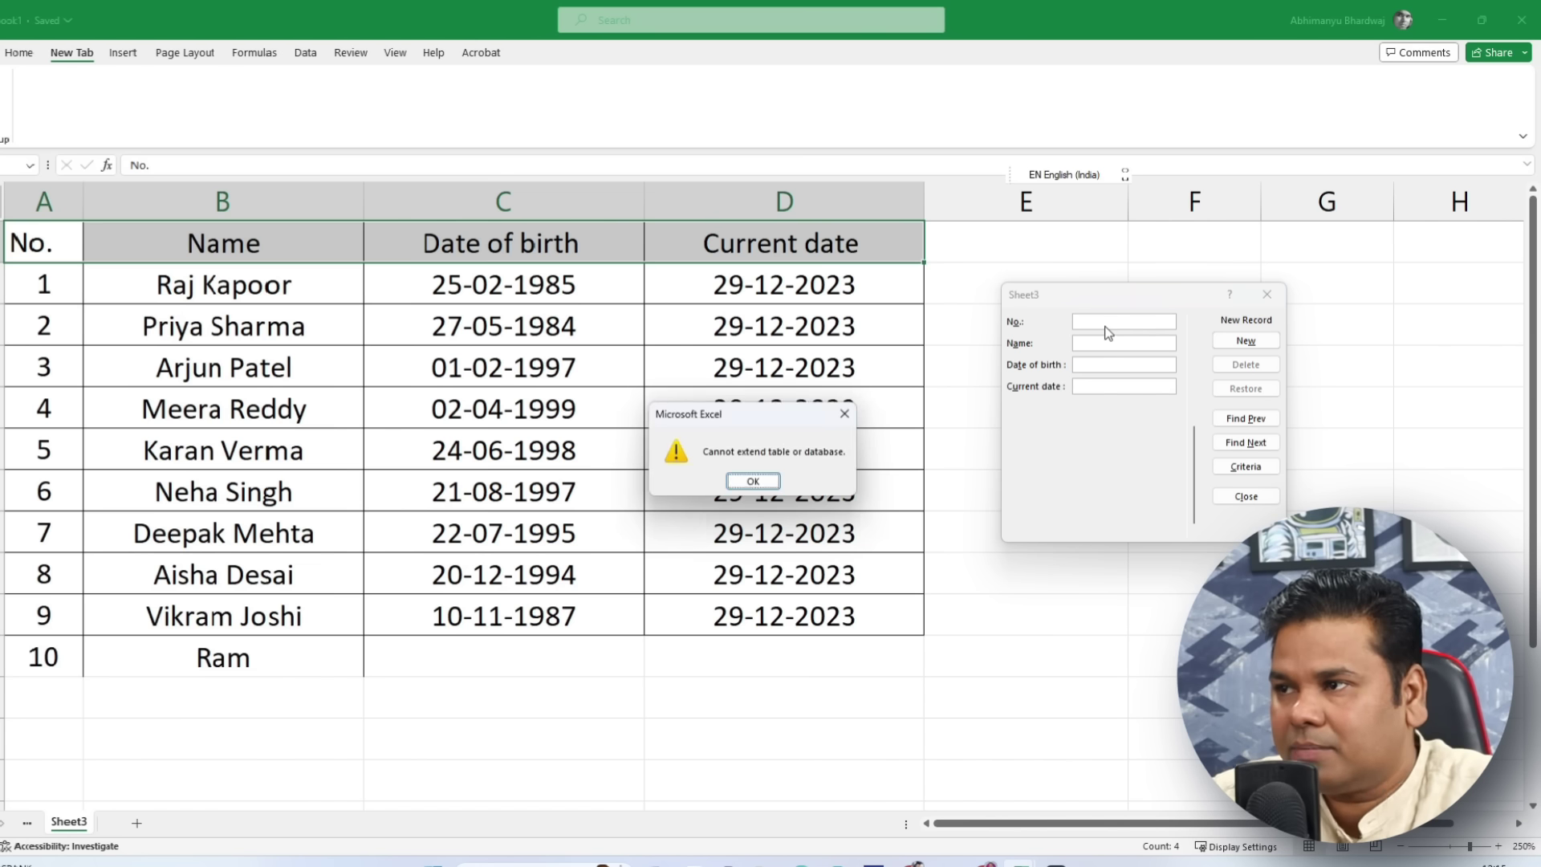
key(Return)
Step: Add record No. 11 through the form with the person's name, date of birth and current date 08-01-2023, then start another blank record
text(Rma)
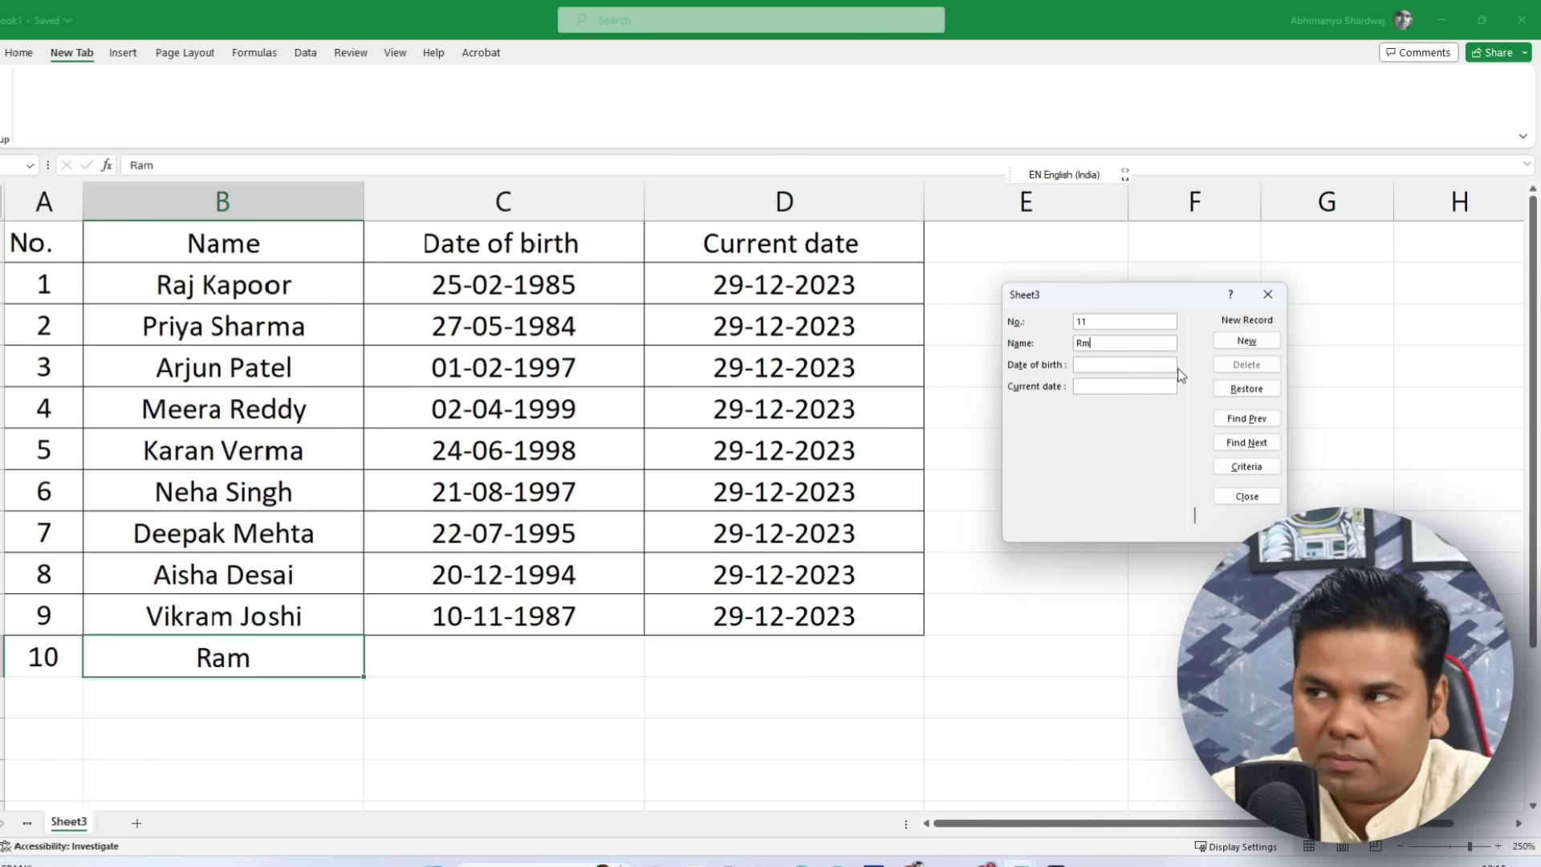
key(Tab)
text(25-02-2)
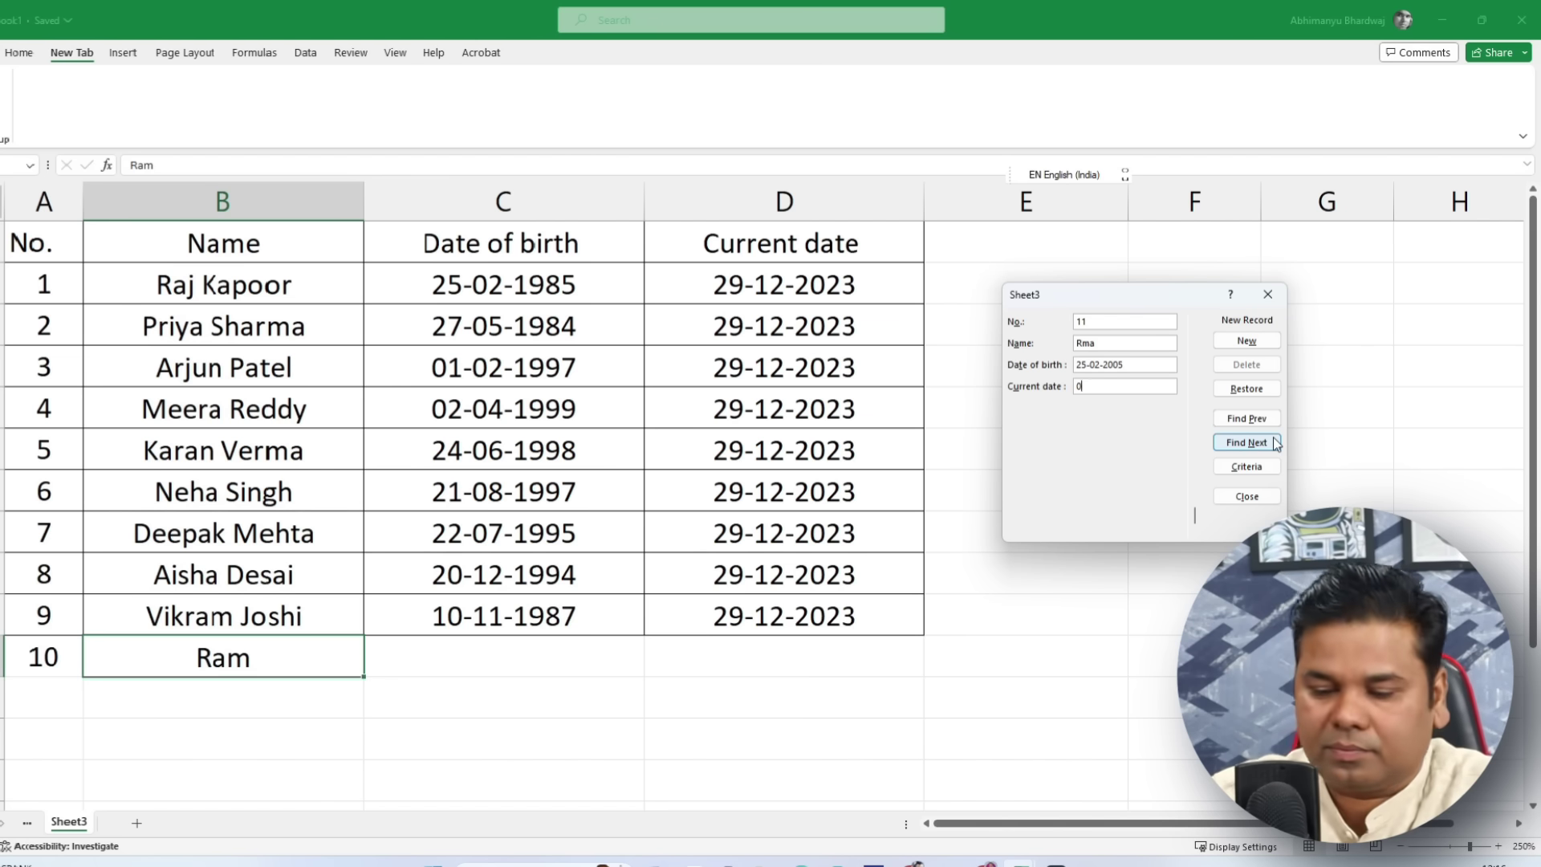
text(08-01-2023)
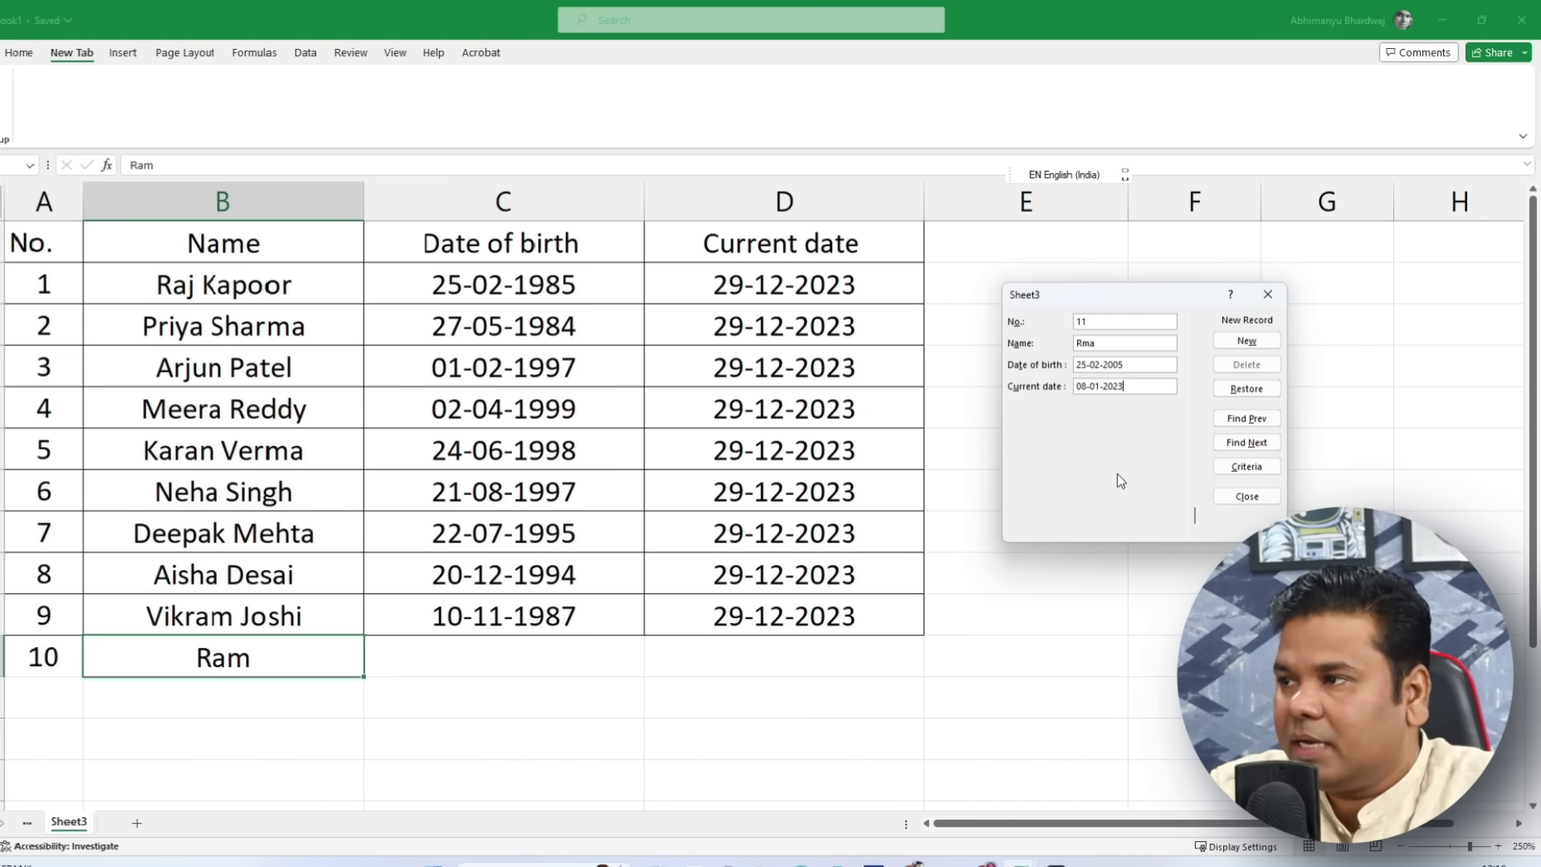
key(Return)
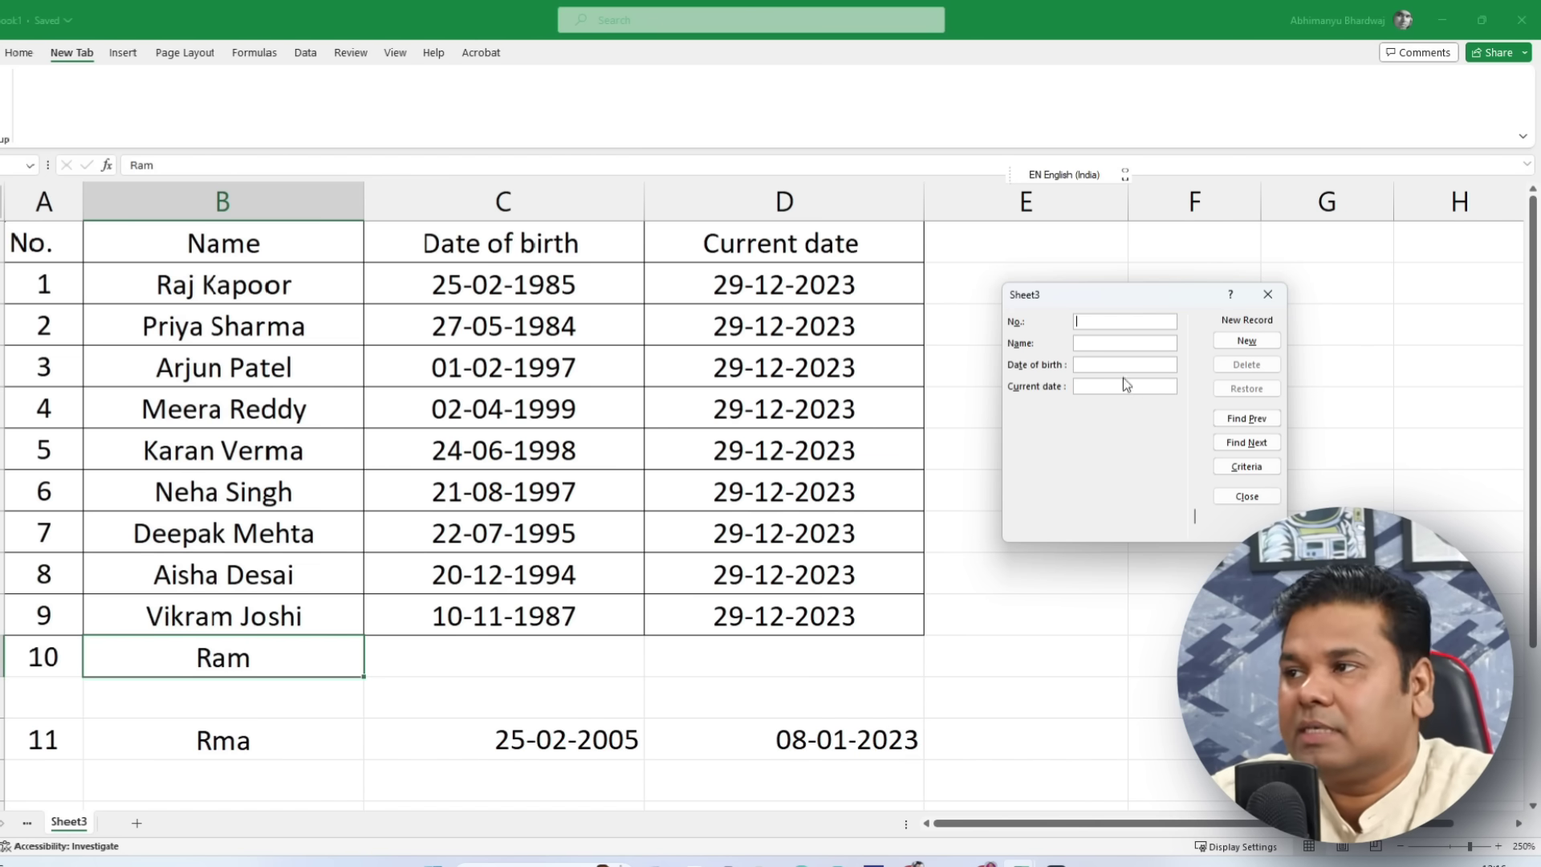
click(1244, 343)
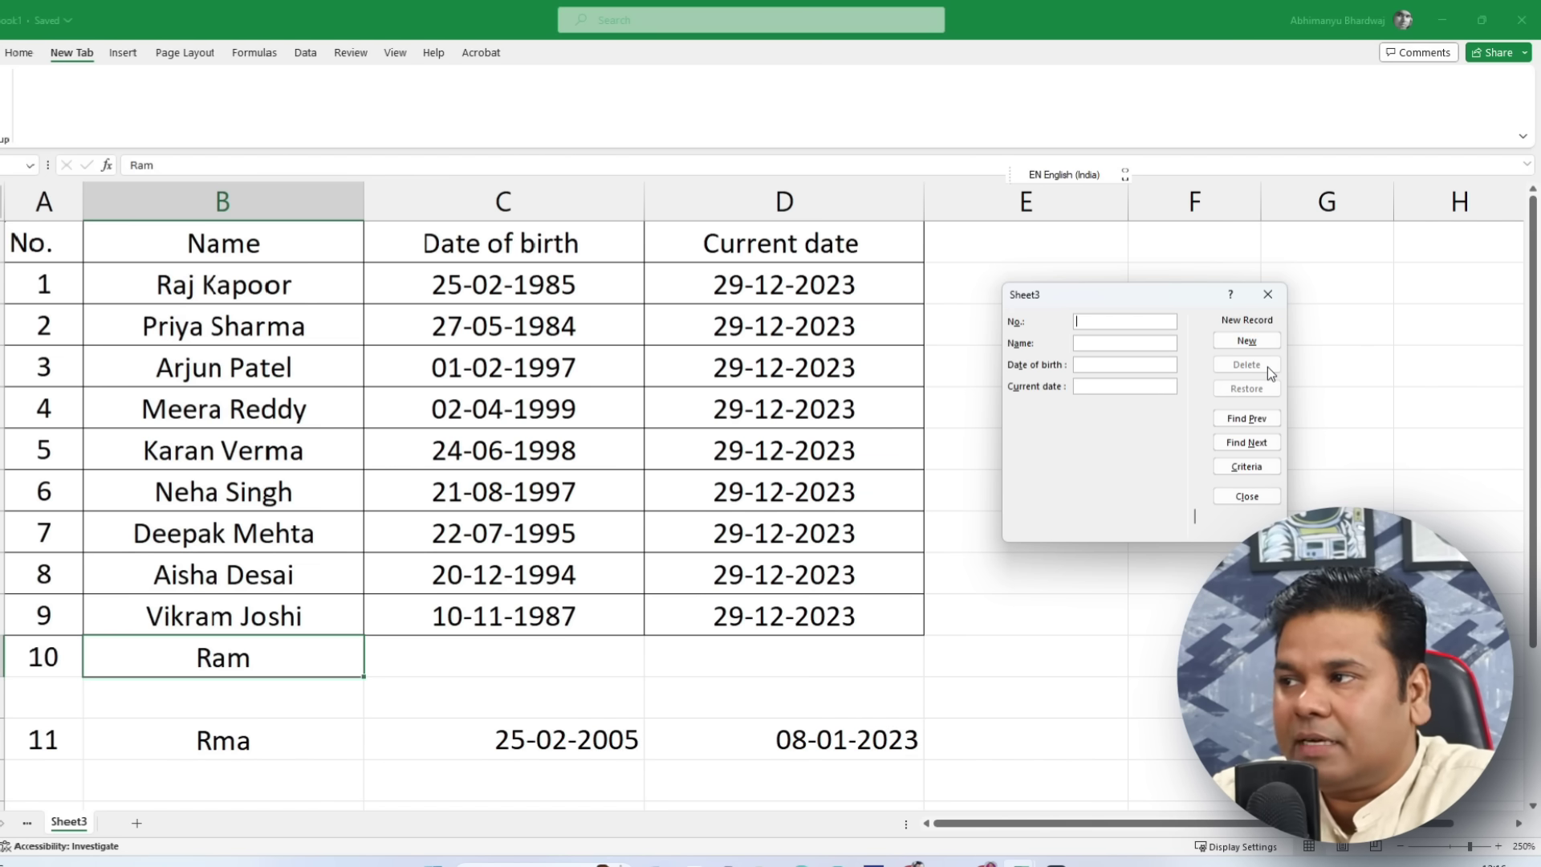
Step: Go back to record No. 11 in the form and delete it permanently
click(1265, 418)
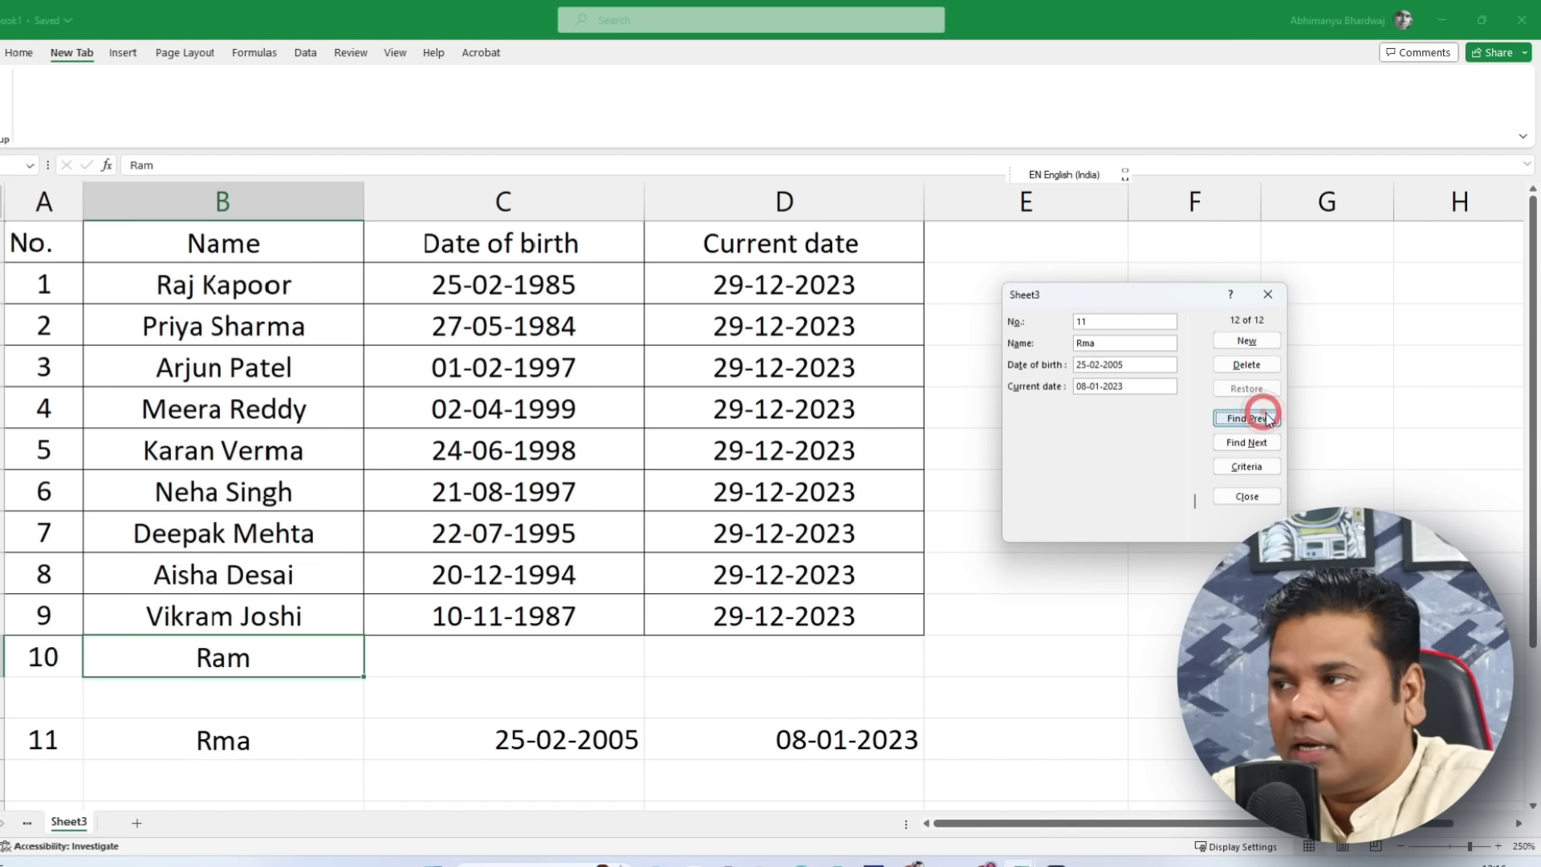
click(1248, 365)
click(717, 482)
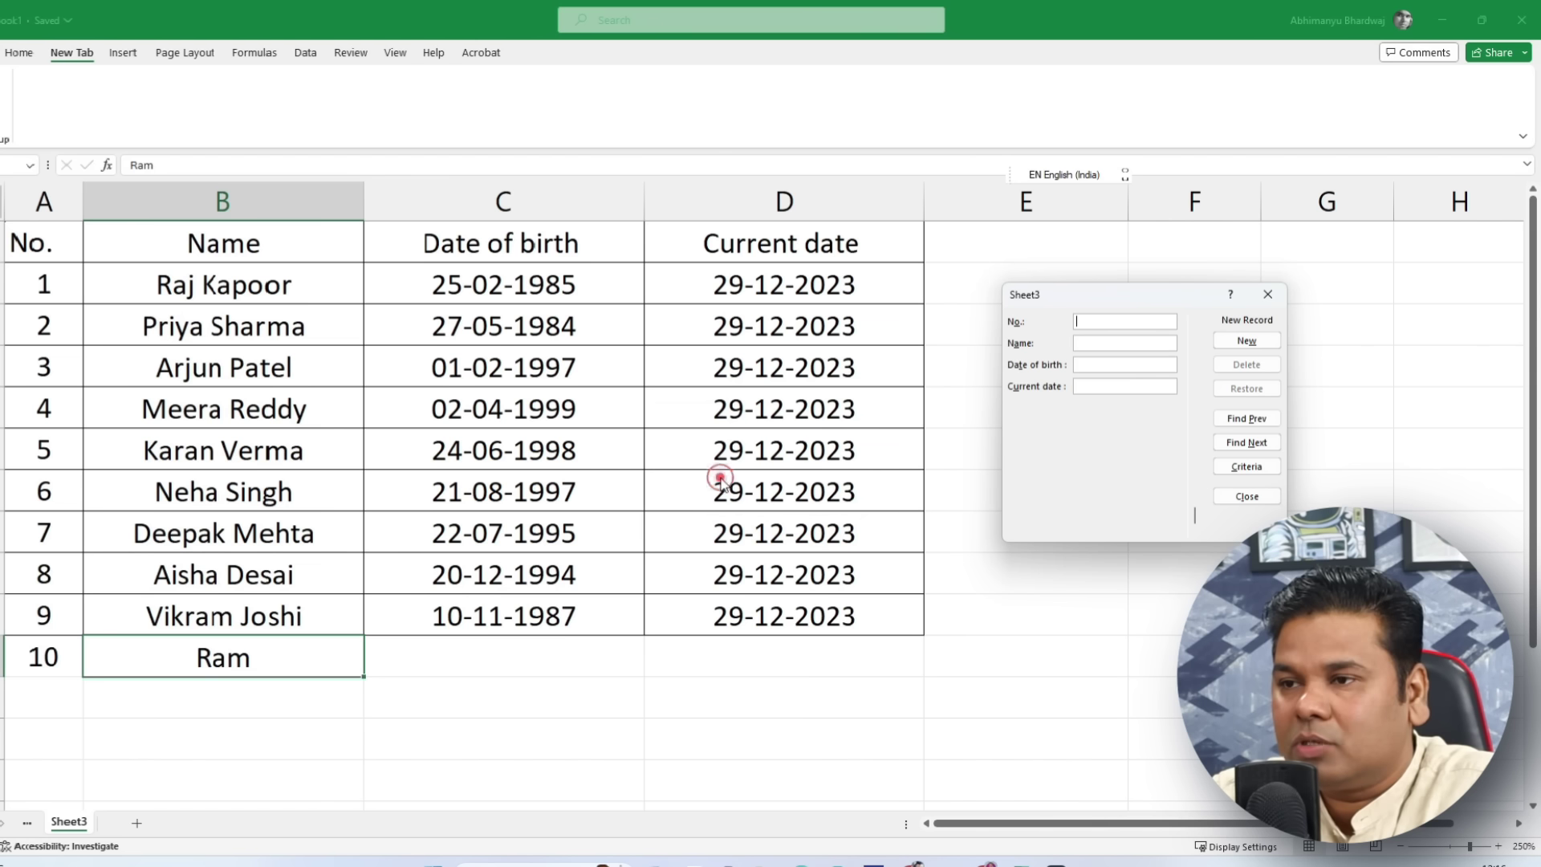
Step: Find record No. 10 in the form and fill in the person's missing date of birth
click(1263, 426)
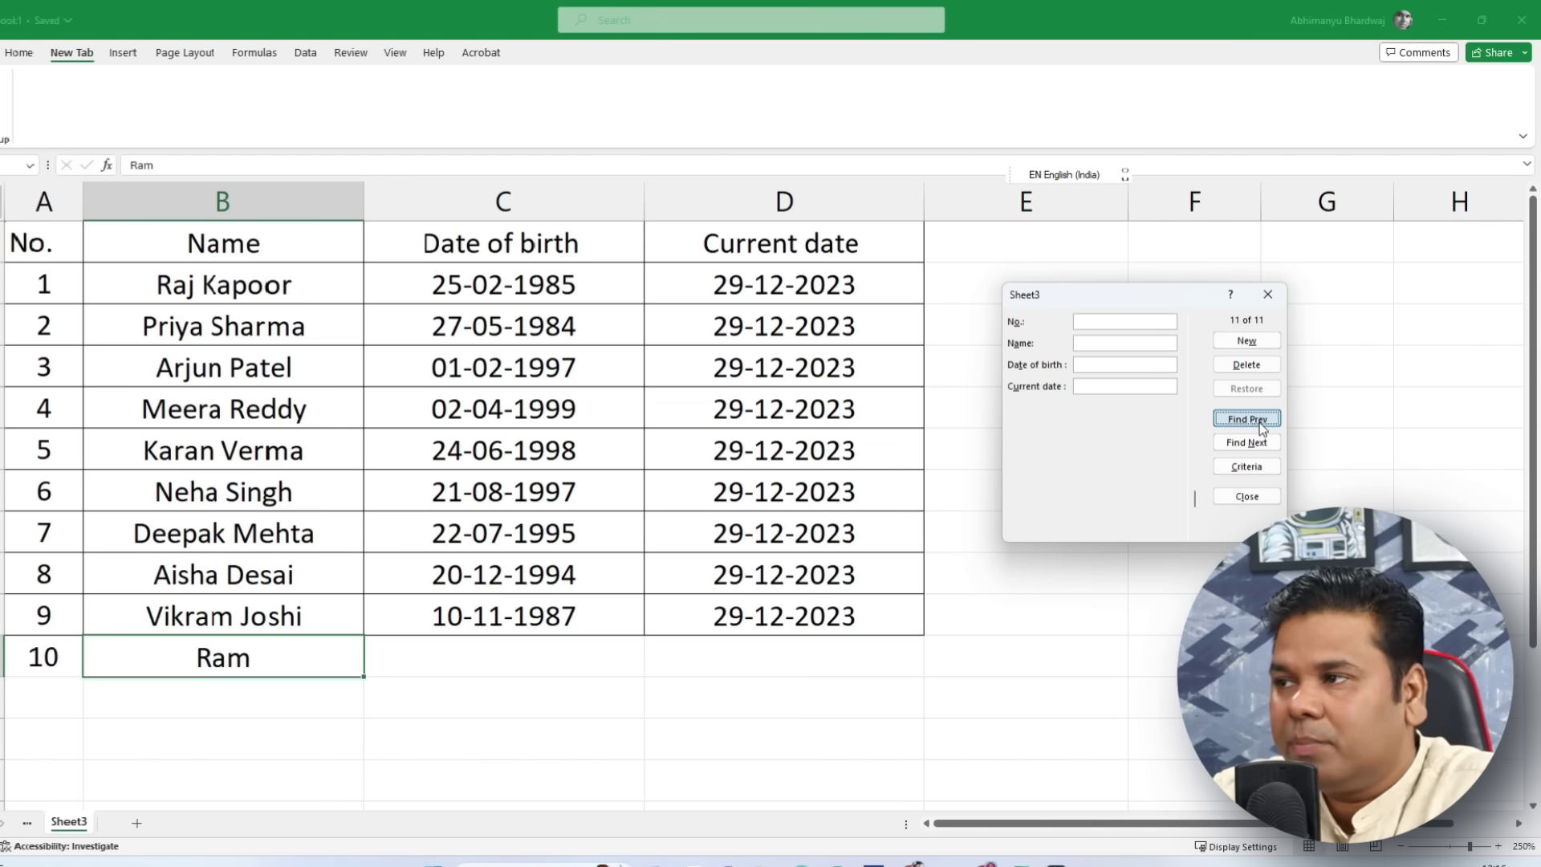
click(1260, 423)
click(1259, 422)
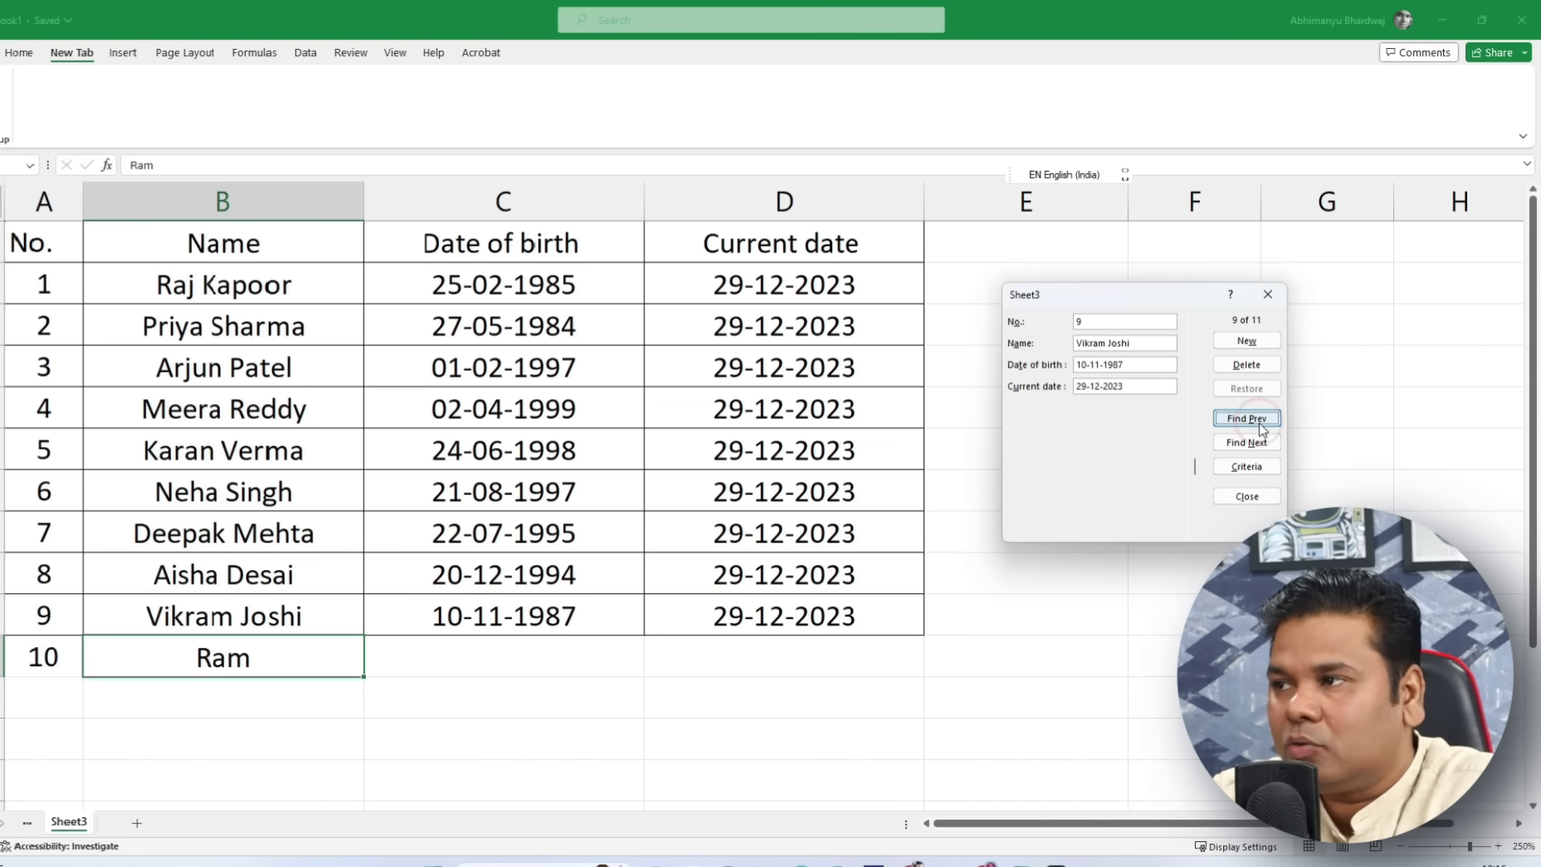
click(1256, 446)
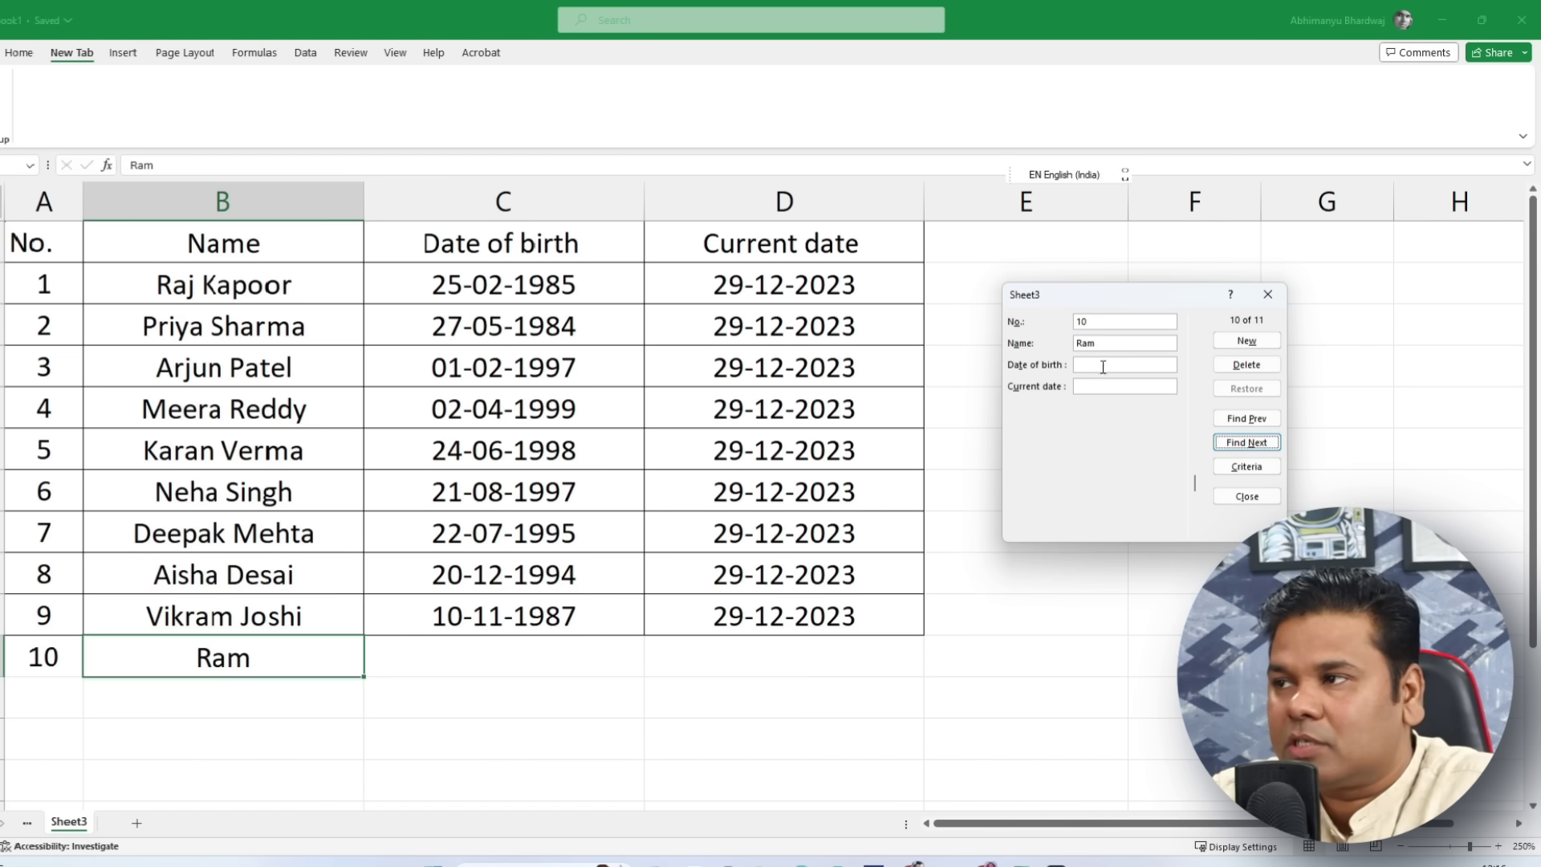
click(1110, 365)
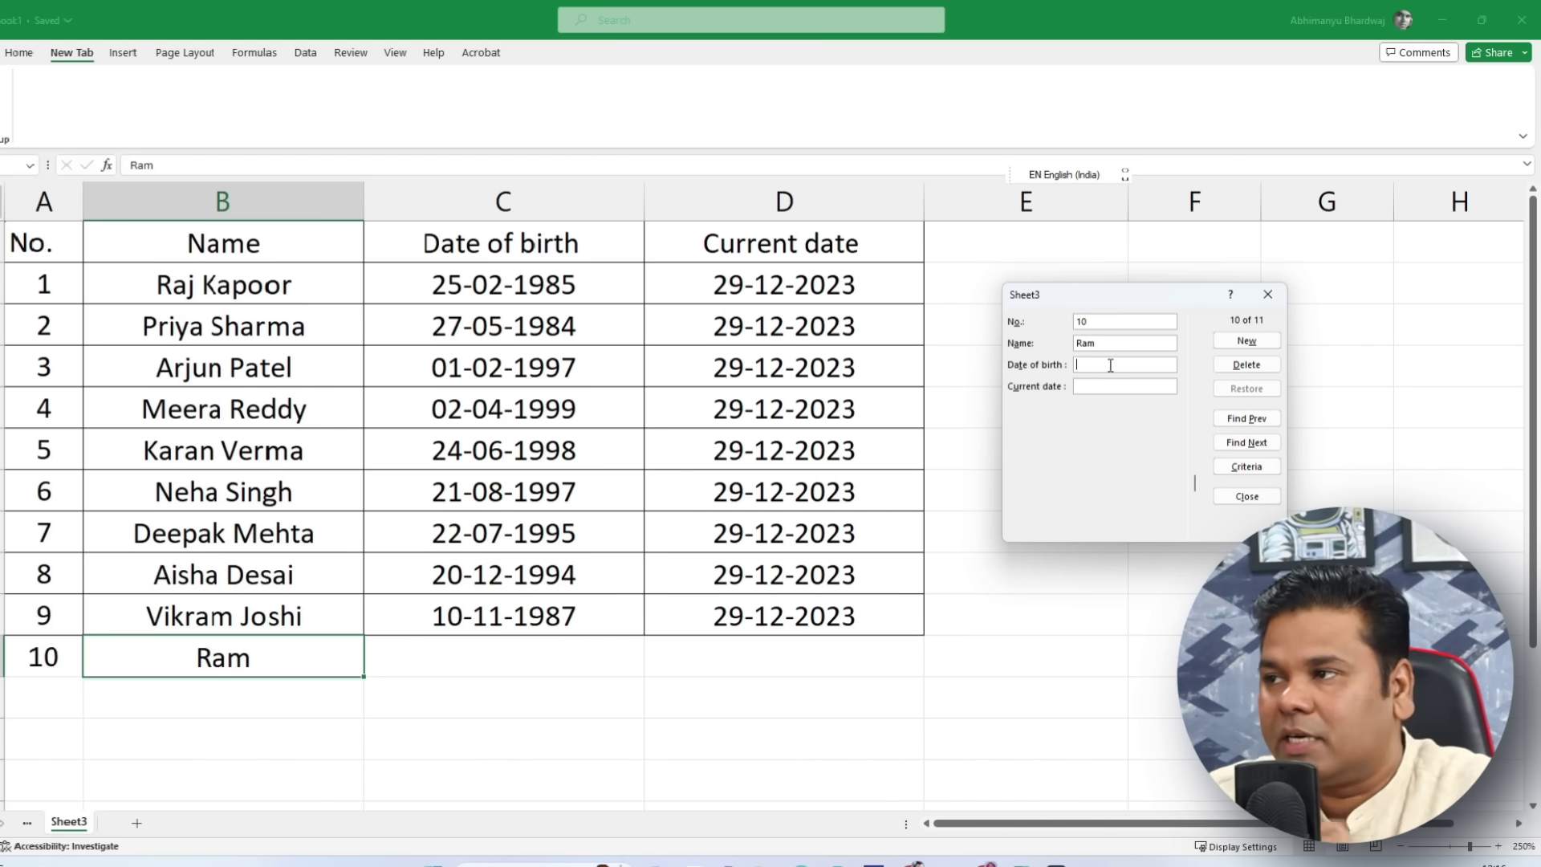
text(25-02-2019)
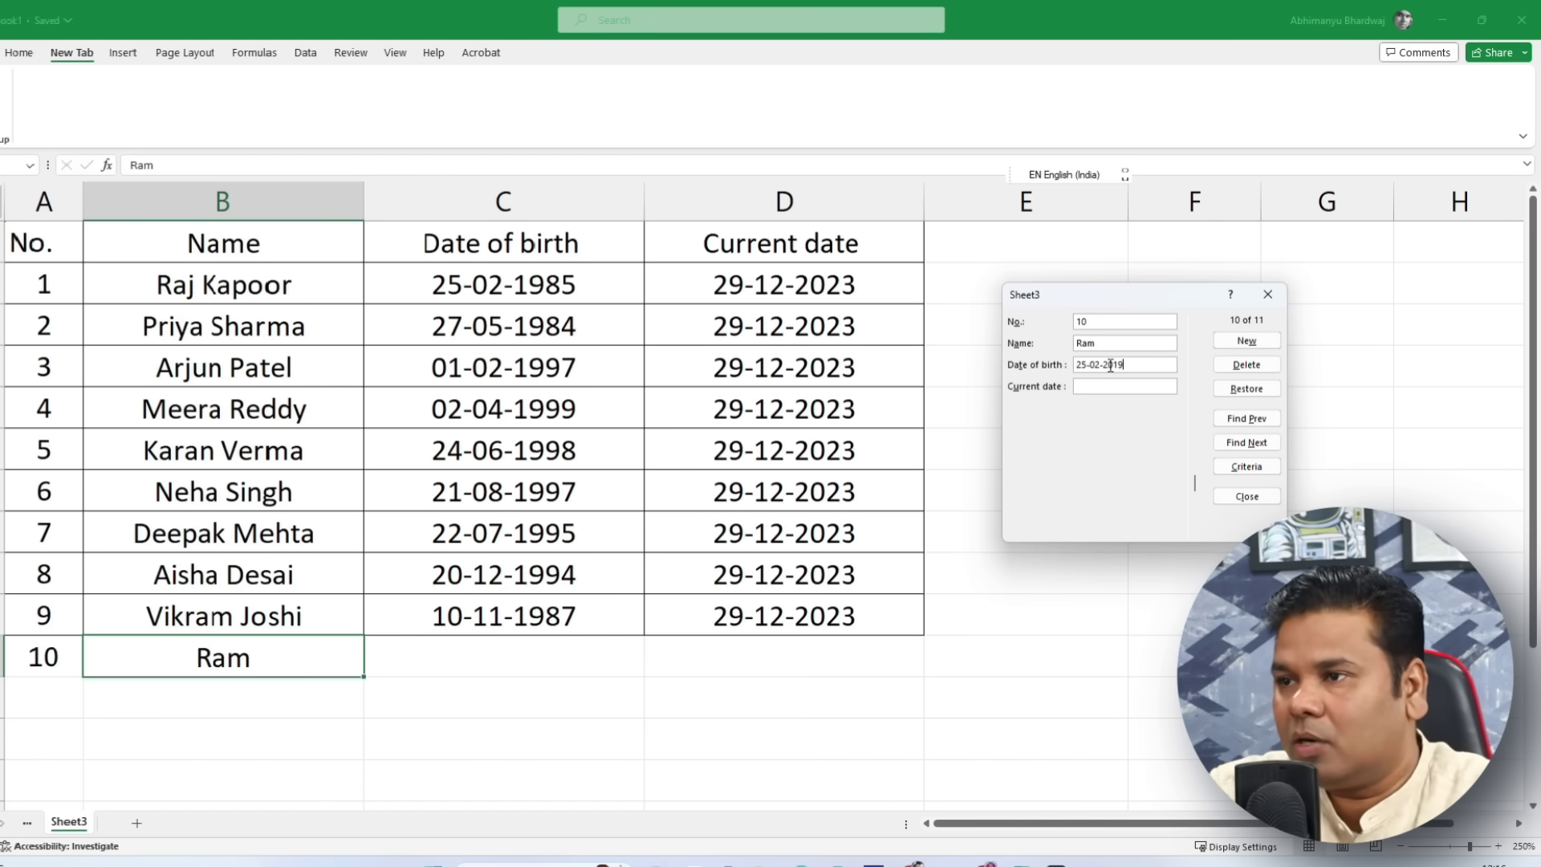
key(Return)
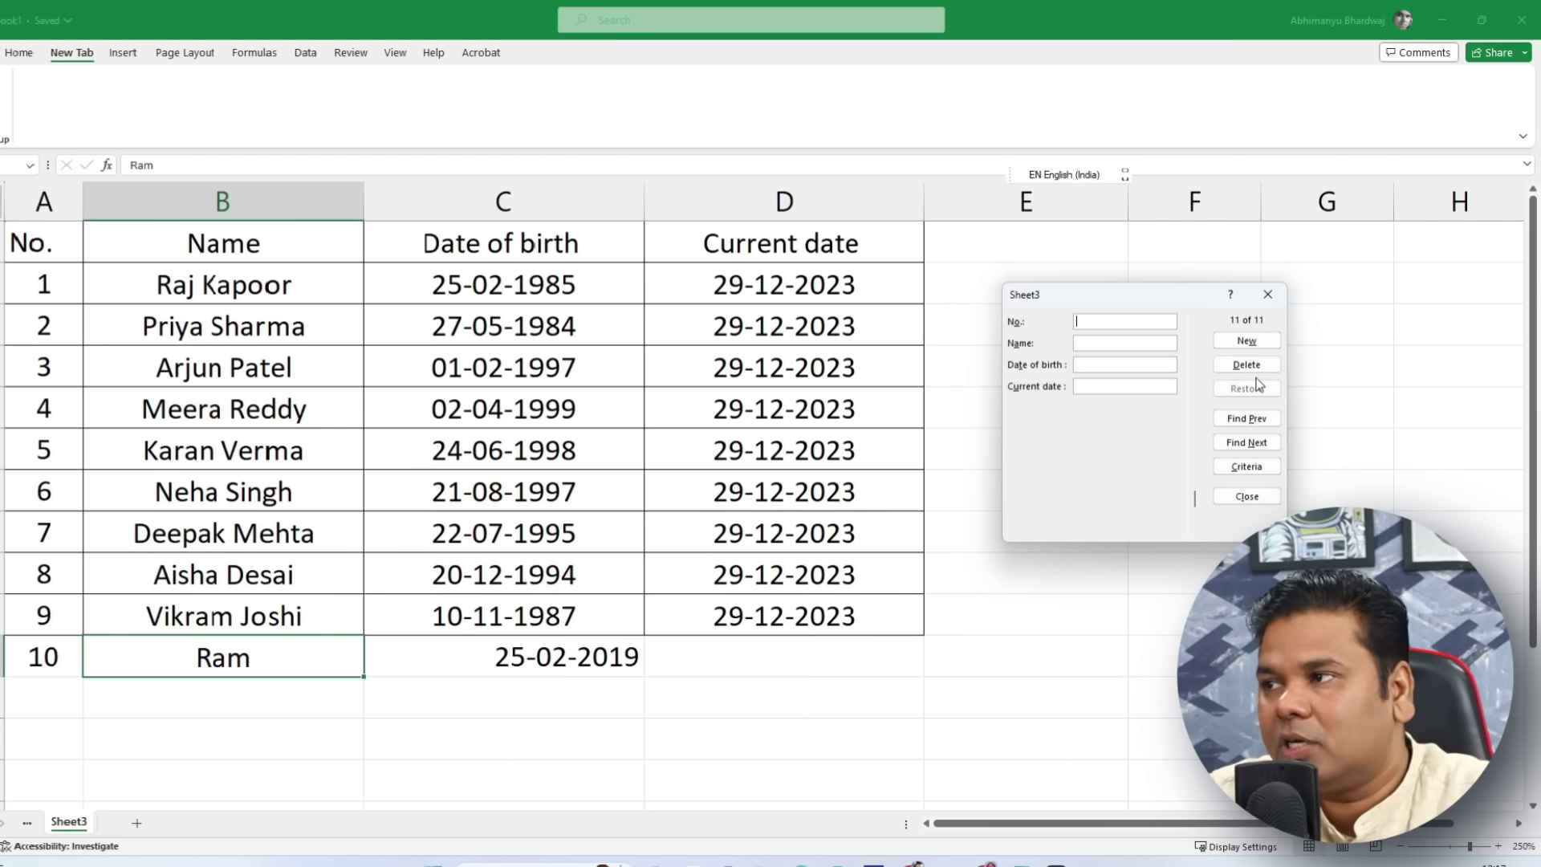
Step: Return to record No. 10 in the form and delete it permanently
click(1265, 421)
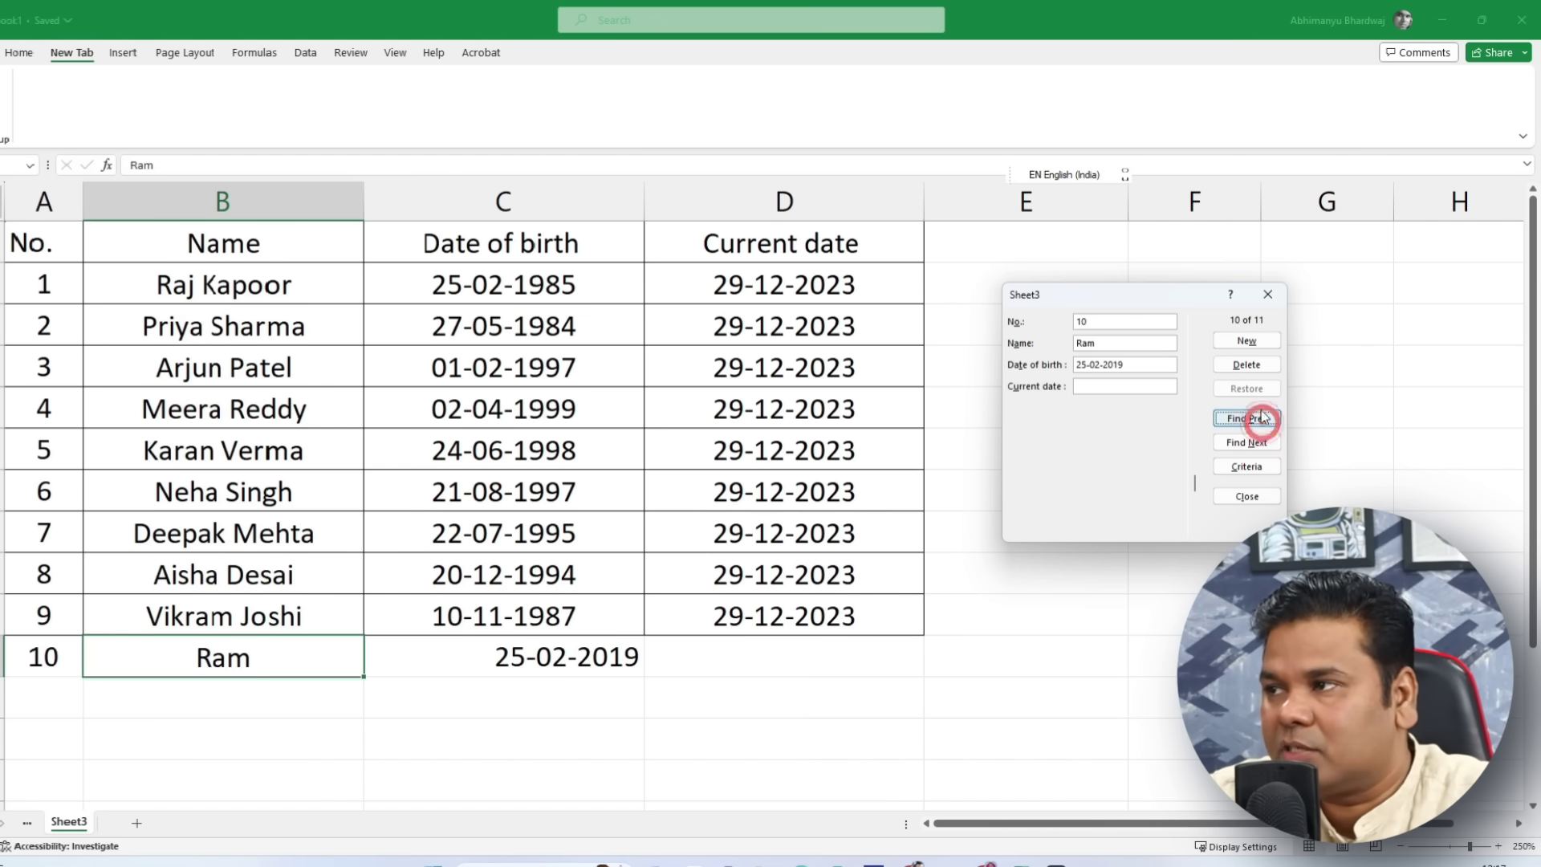
click(1253, 366)
click(717, 481)
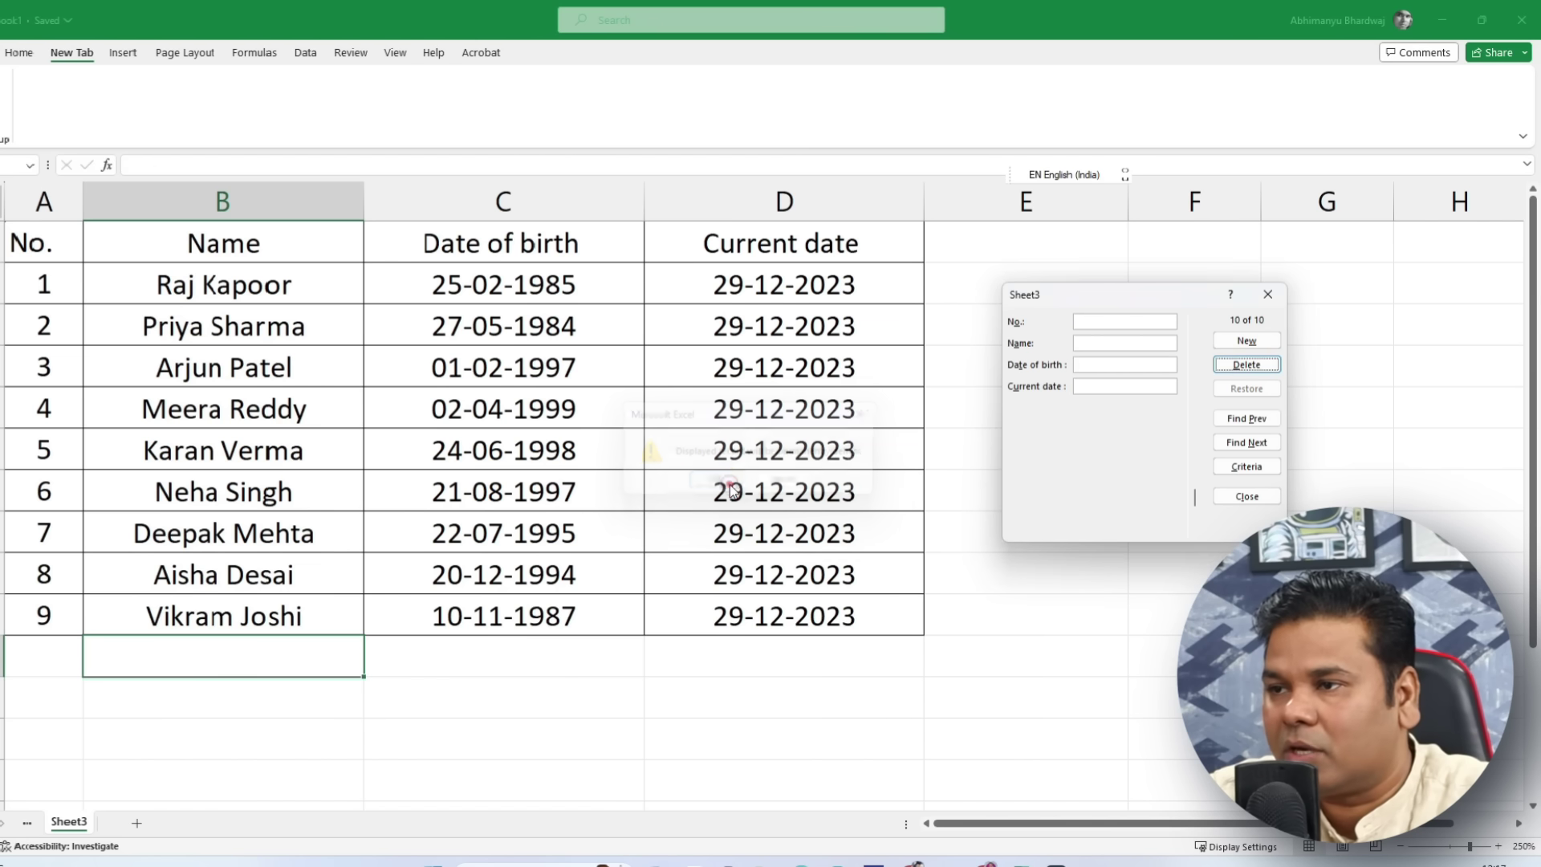
Step: Find record No. 7 in the form, delete it permanently and close the form
click(1248, 420)
click(1249, 421)
click(1249, 421)
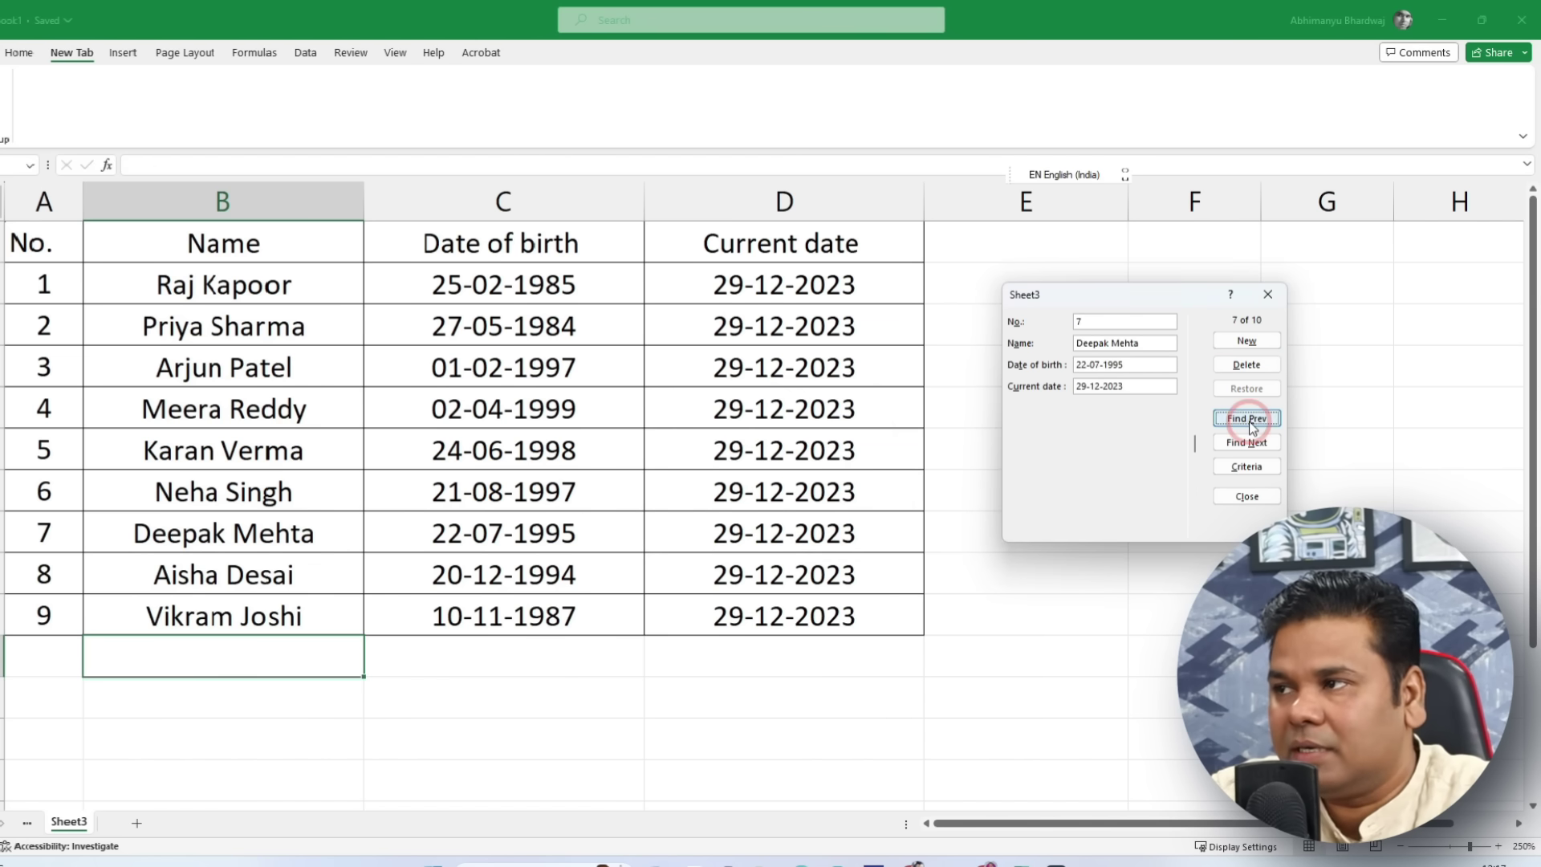
click(1267, 366)
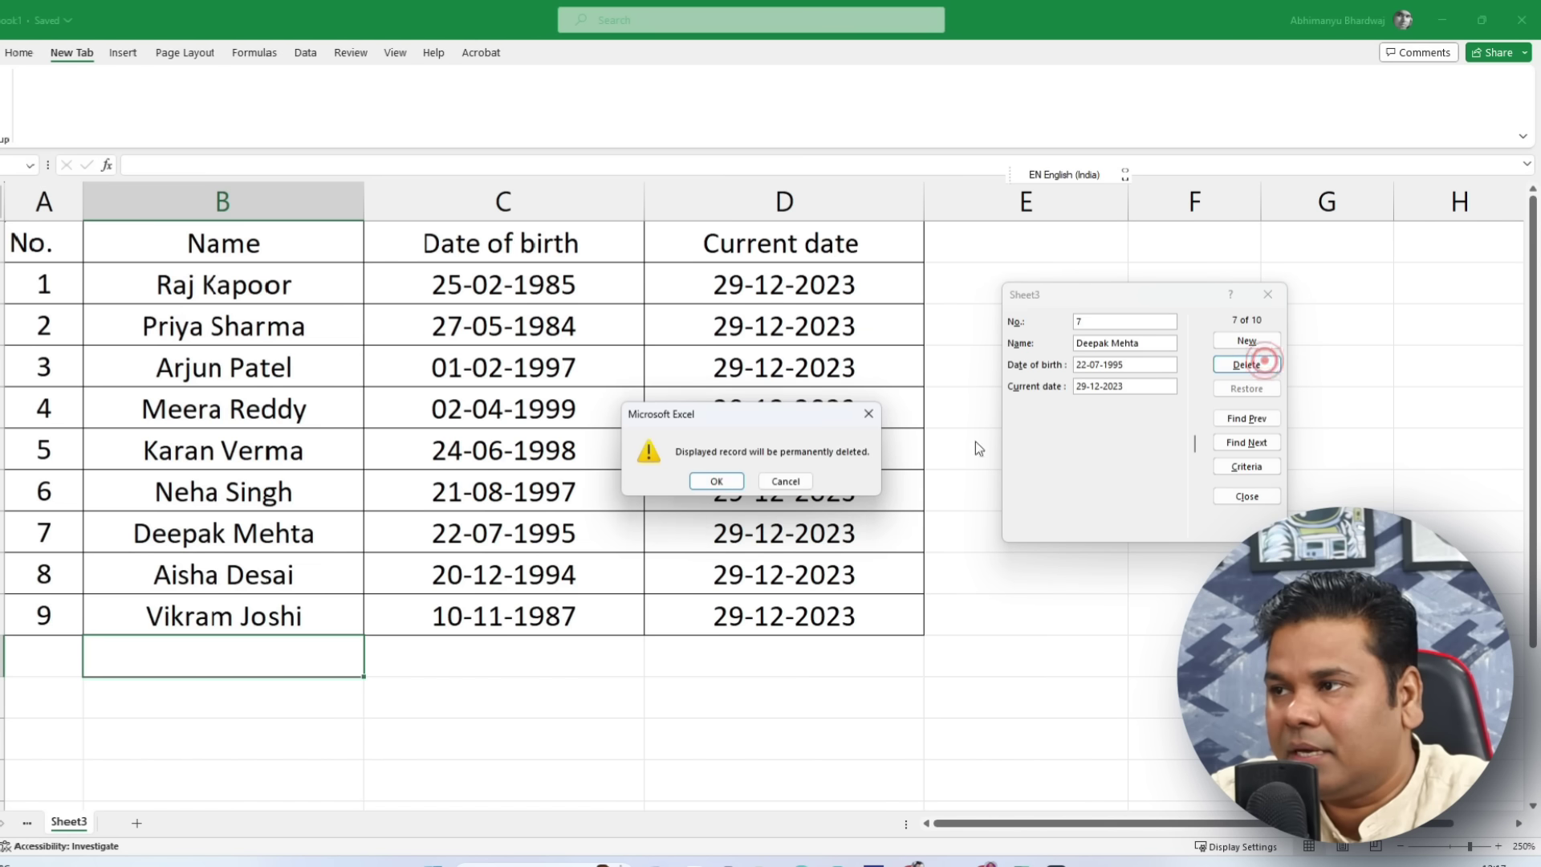
click(721, 483)
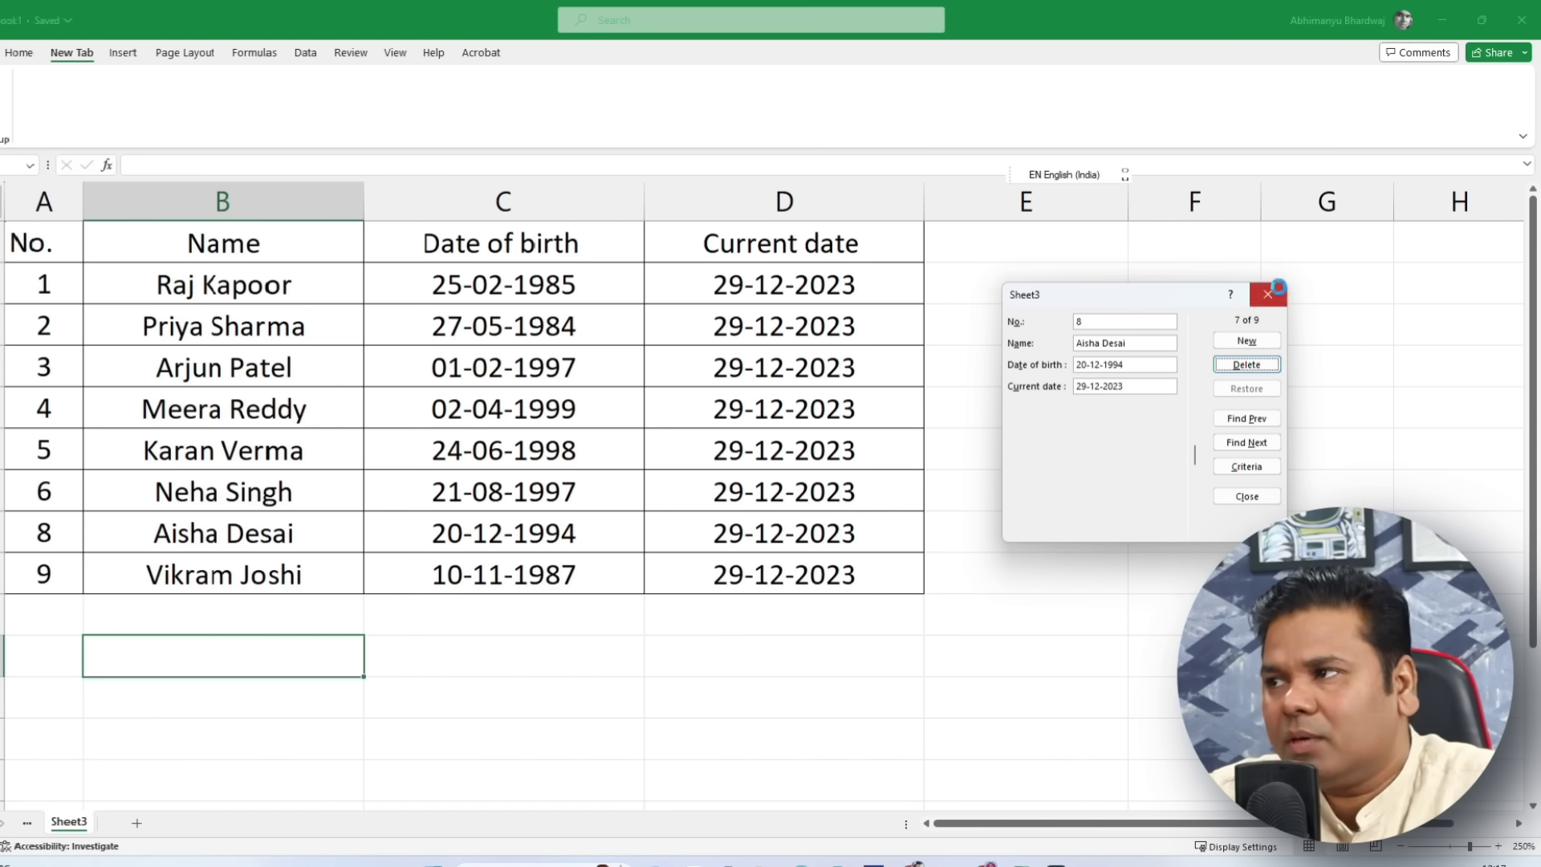
click(1276, 291)
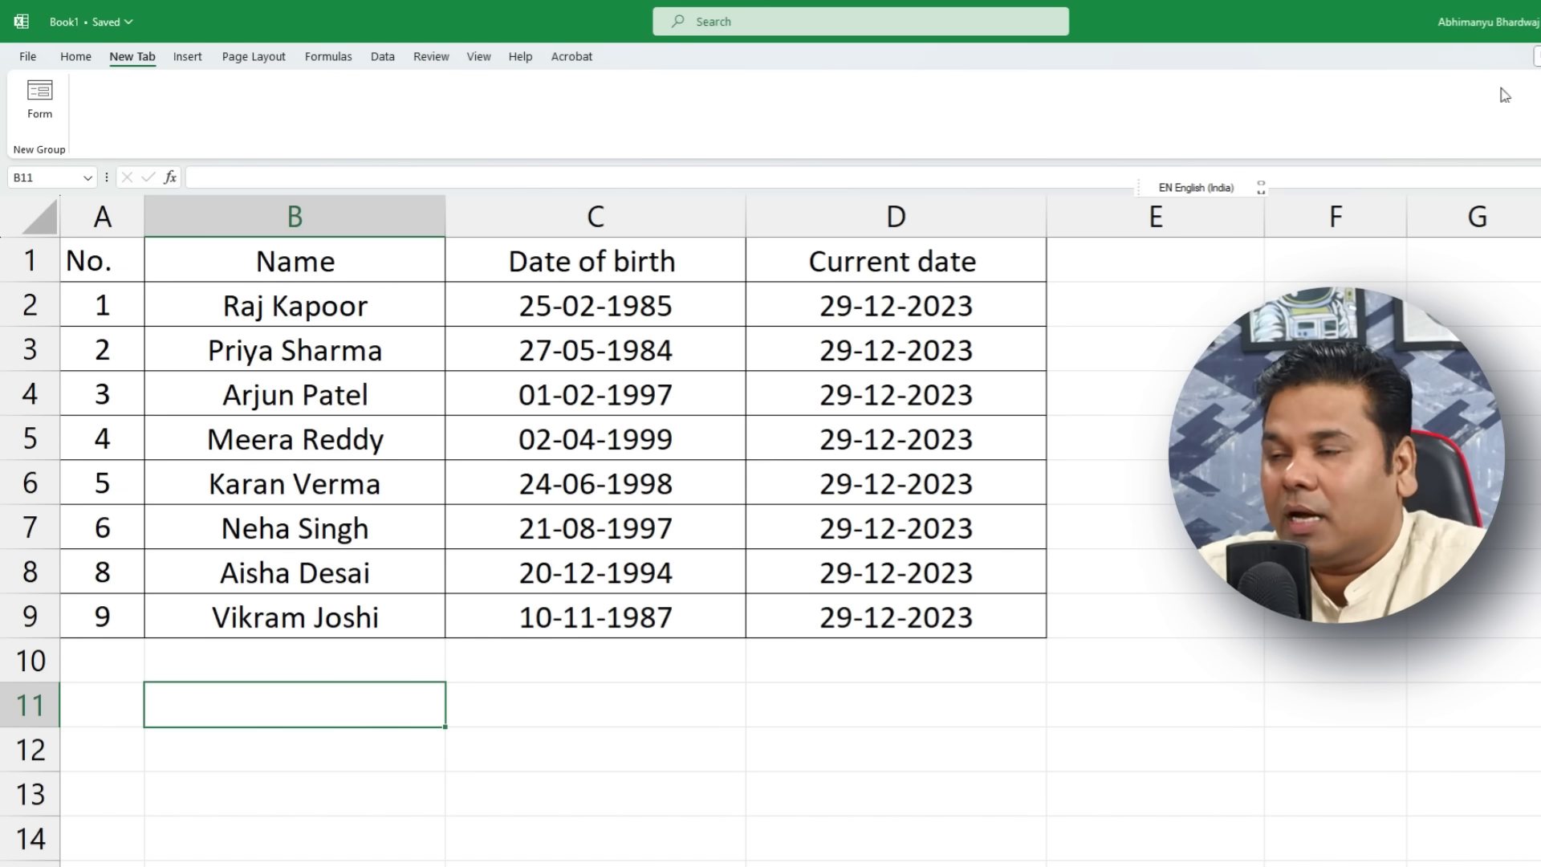
Step: Enter the list items Computer in cell F3 and Mouse in cell F4
click(1015, 240)
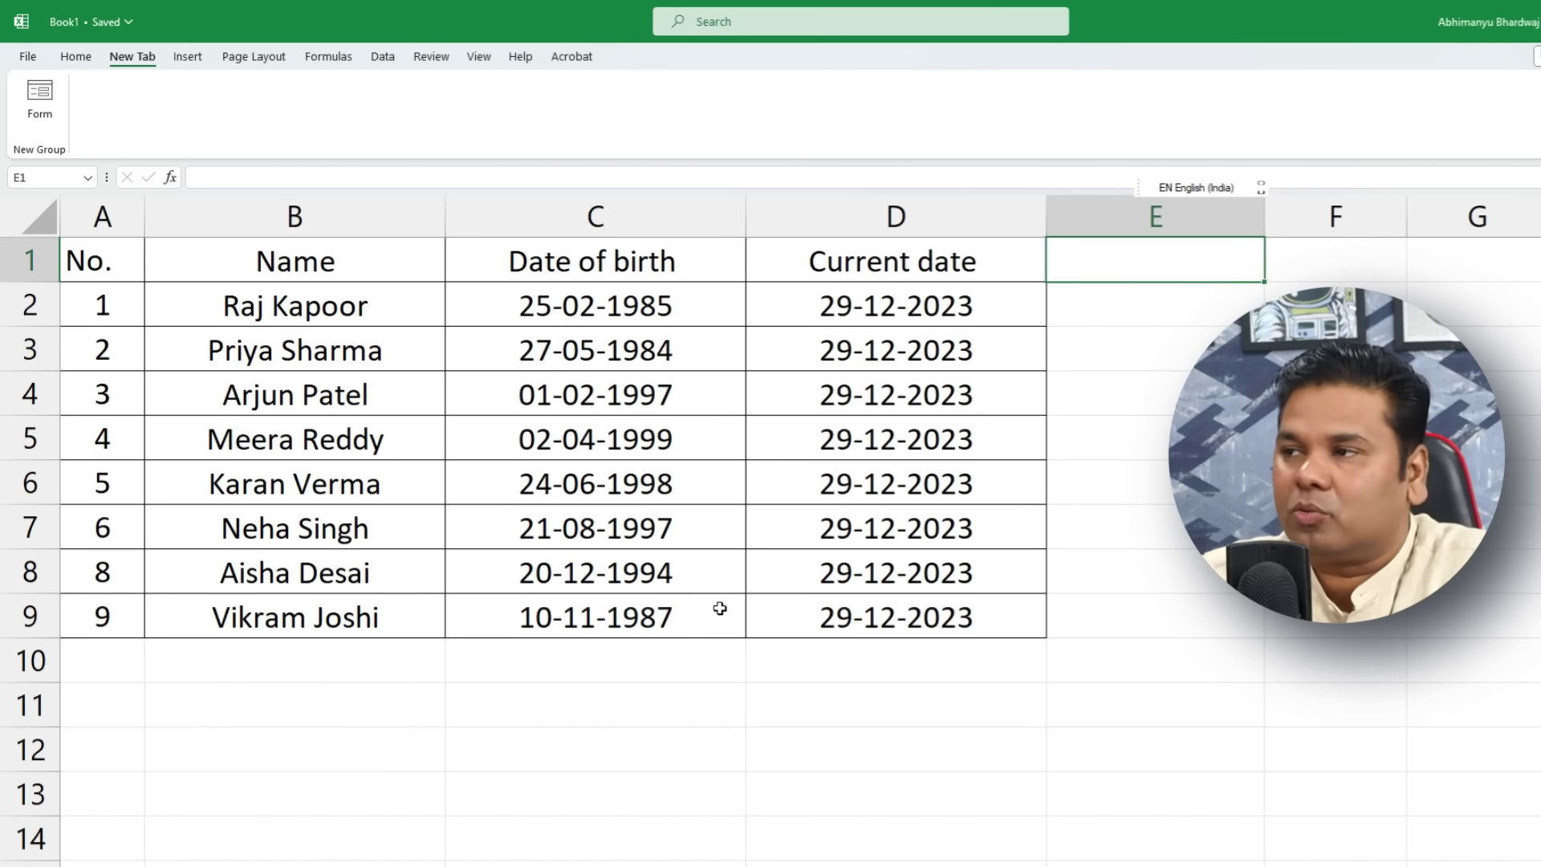
click(1335, 348)
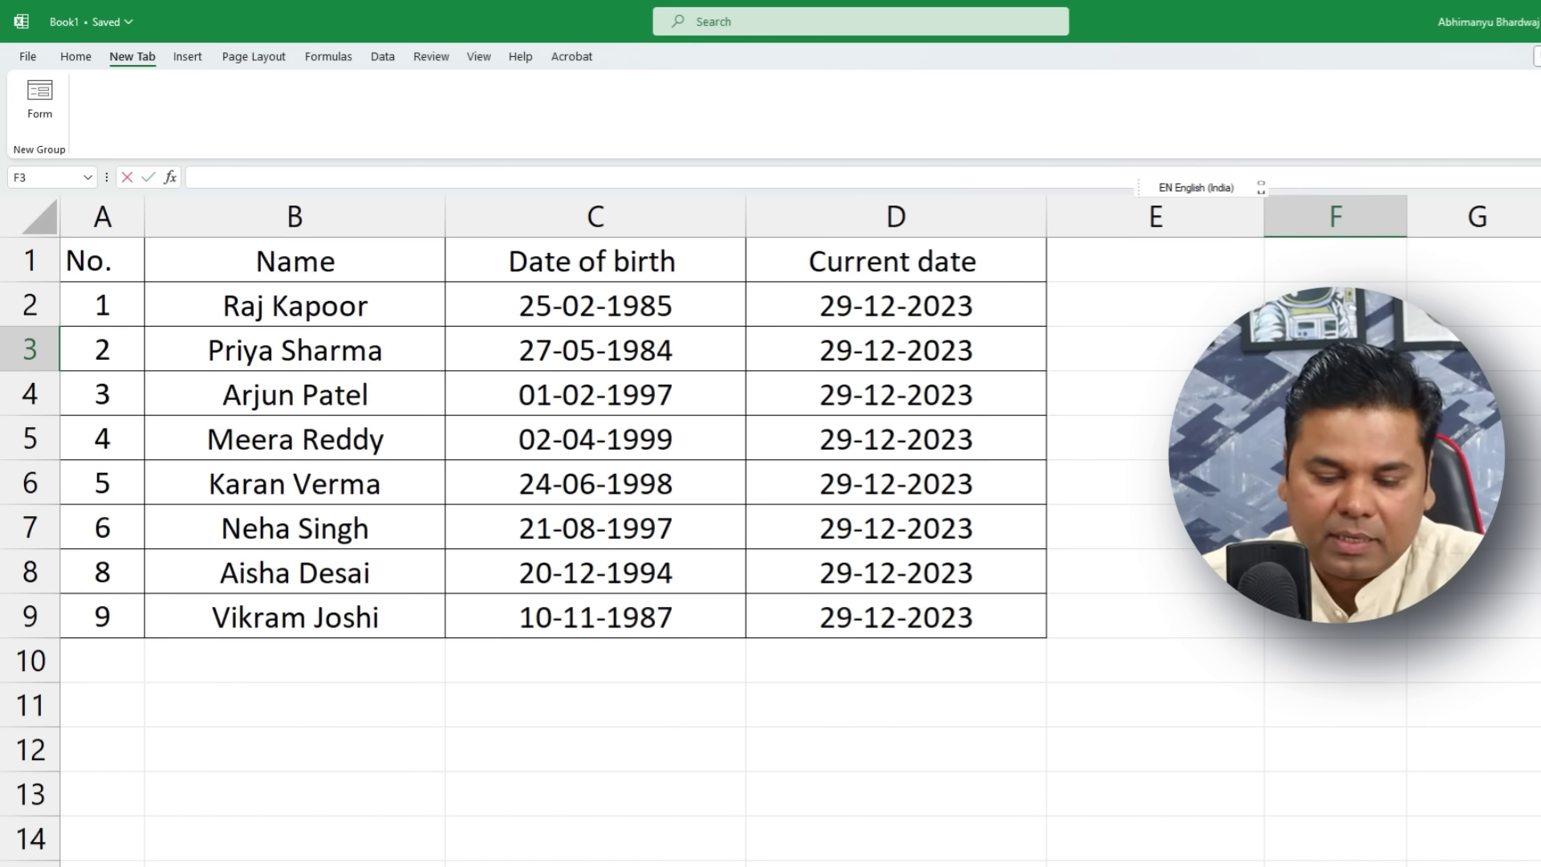
text(Computer)
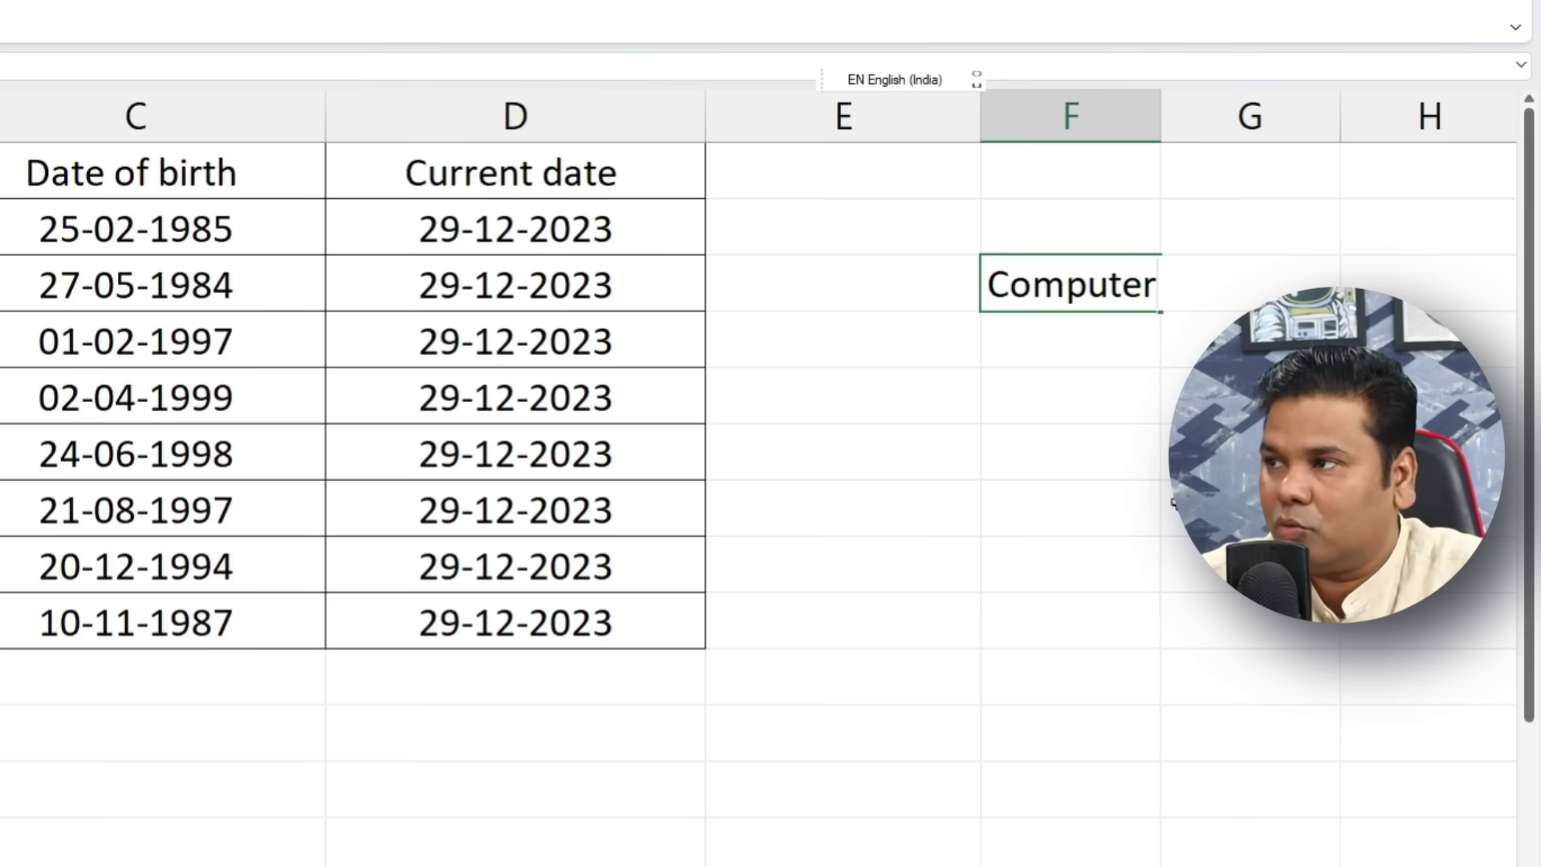
key(Return)
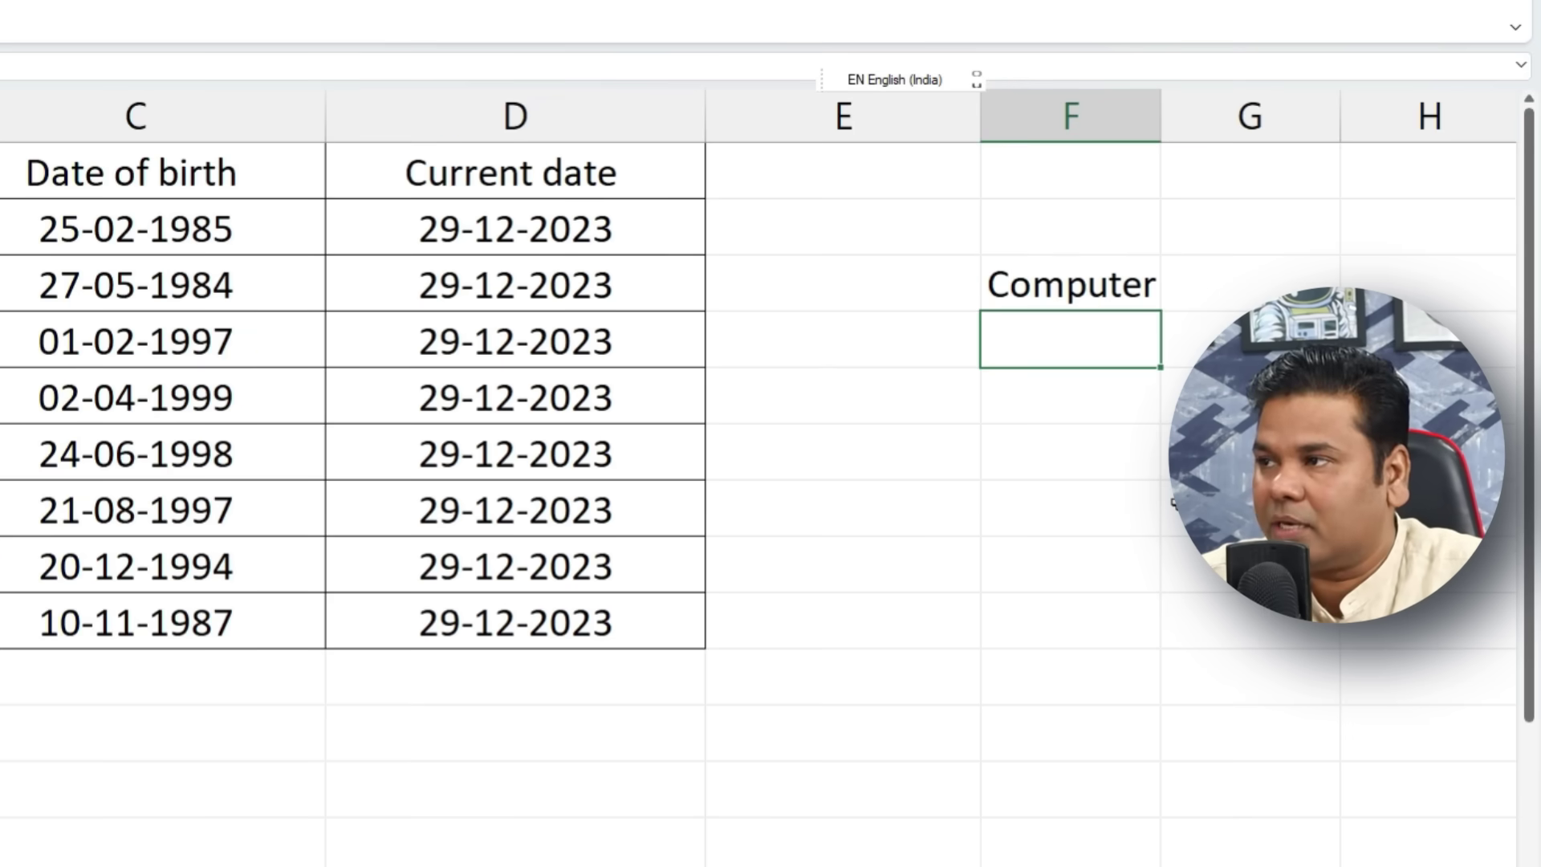
text(Mouse)
key(Return)
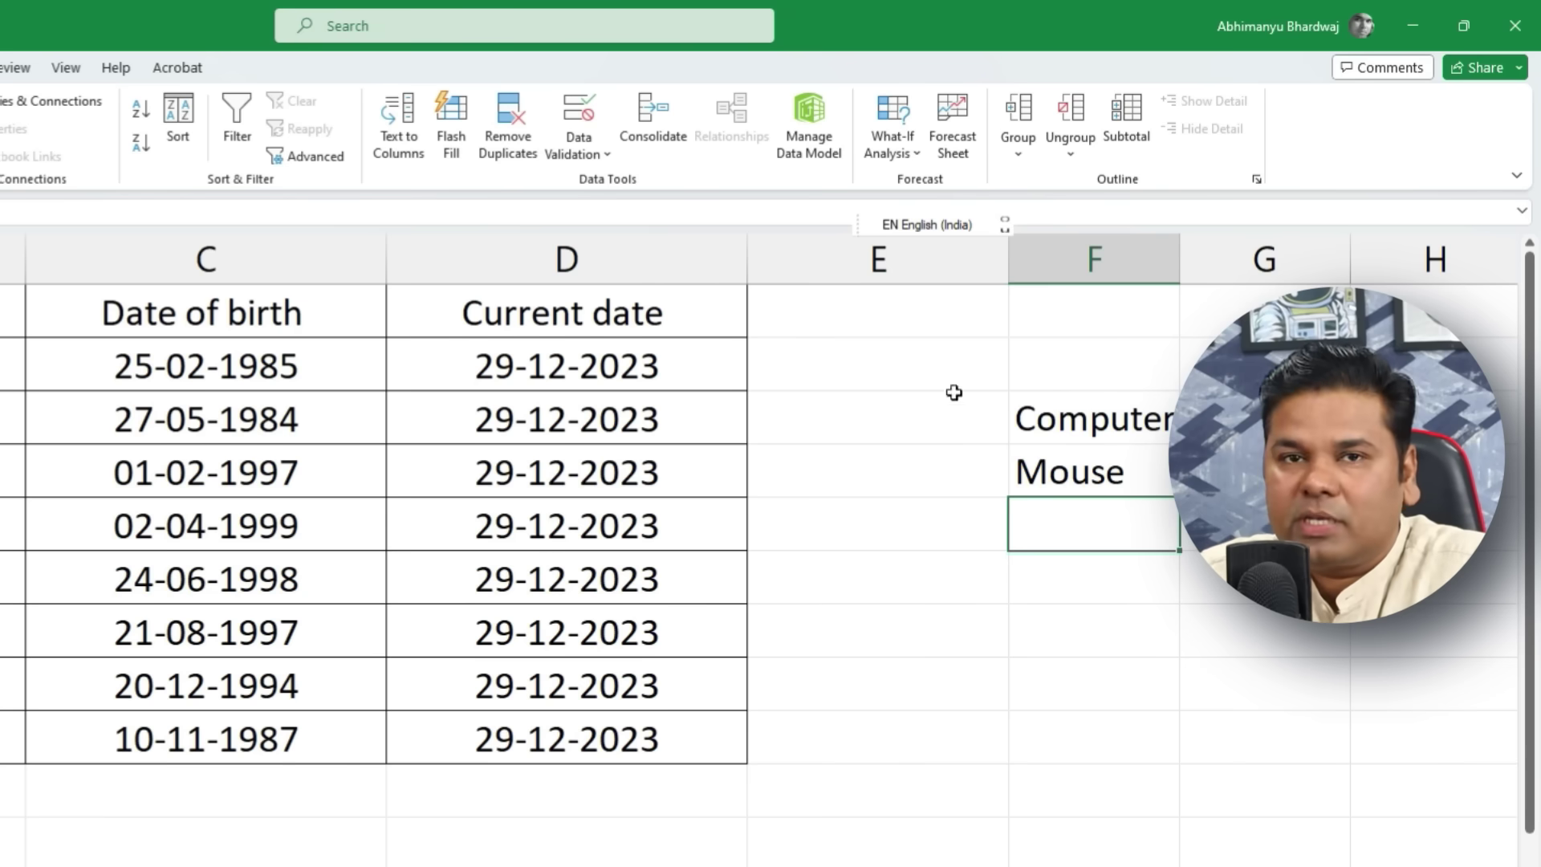
Step: Open Data Validation for cell E2 and set the allowed values to List
click(845, 369)
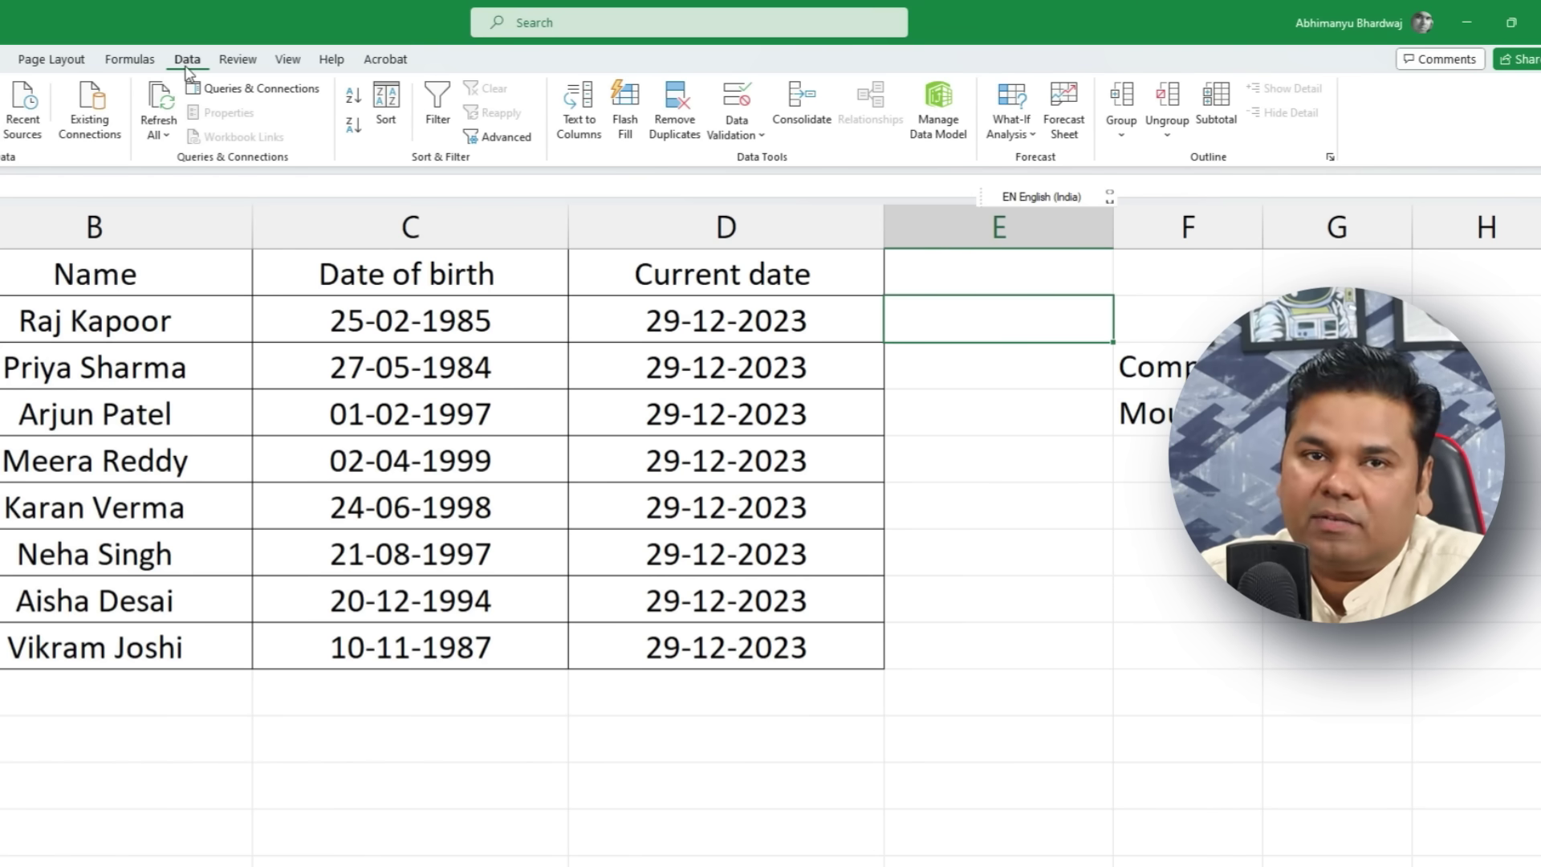
click(736, 138)
click(812, 162)
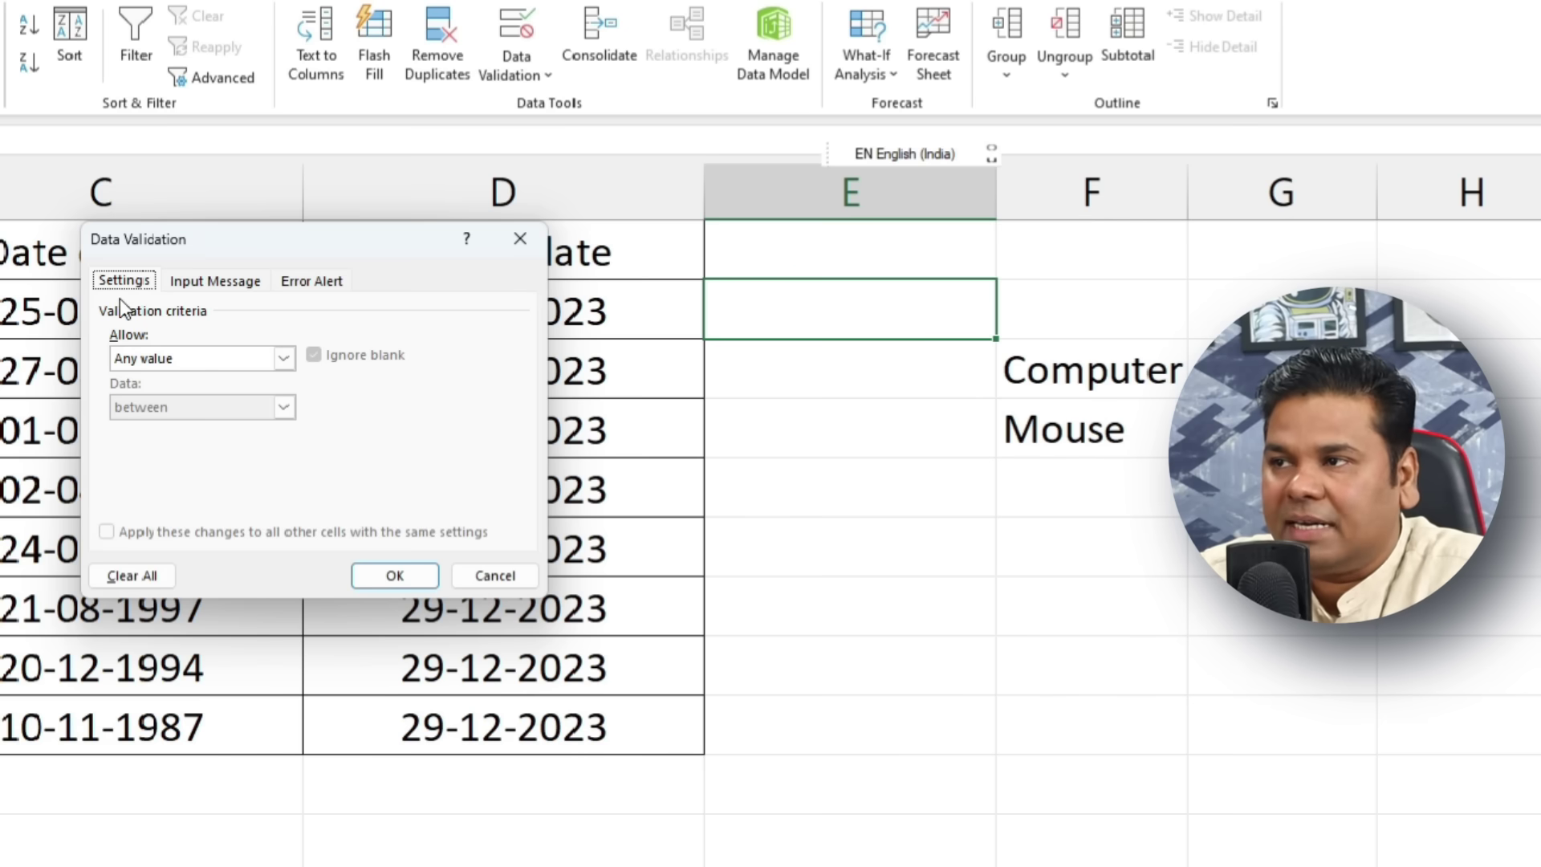
click(273, 364)
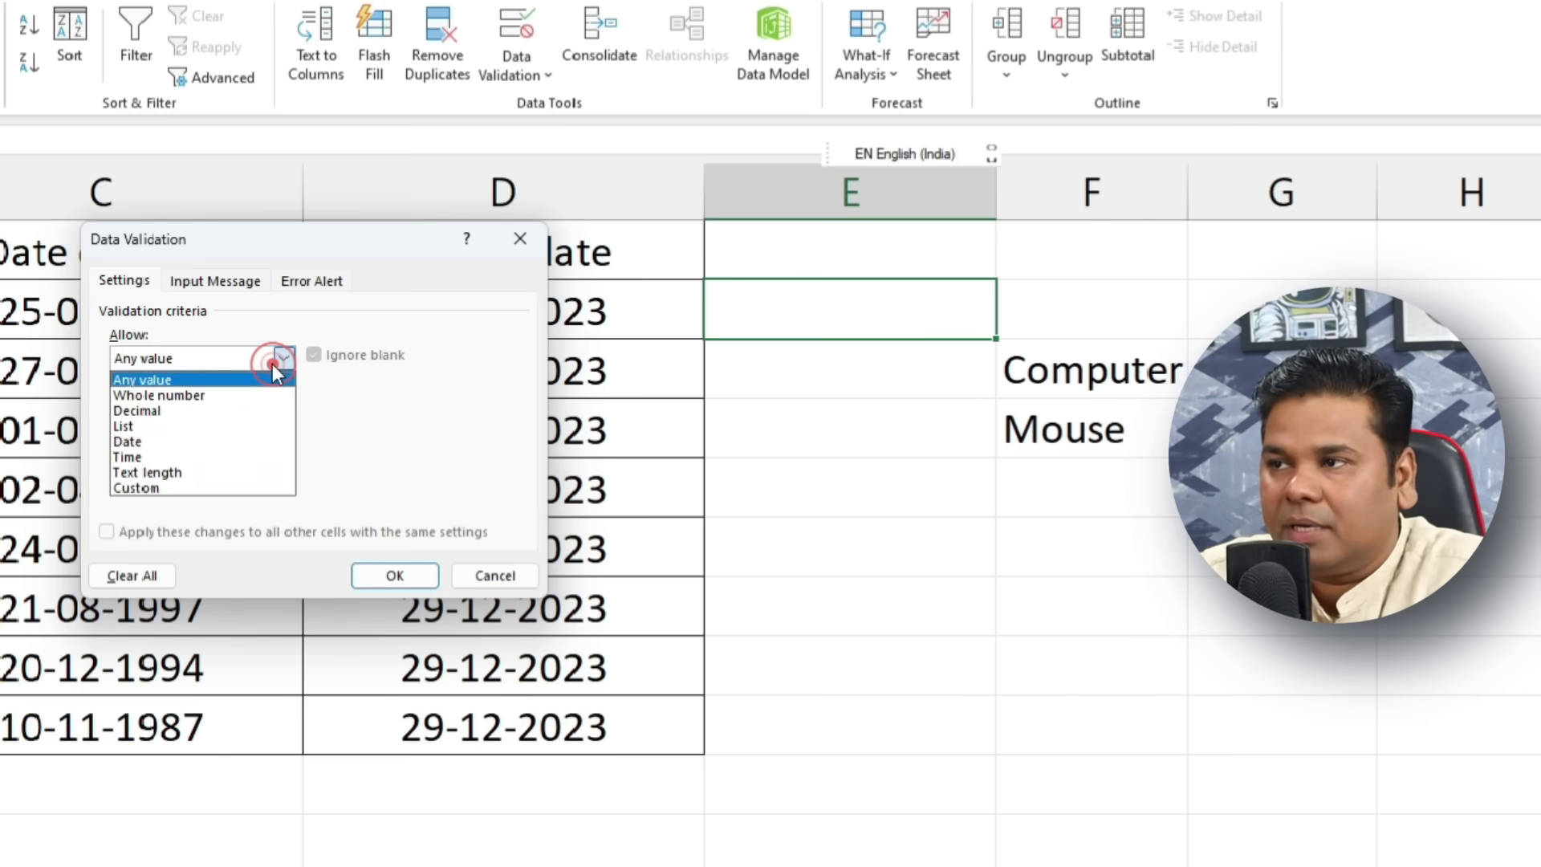
click(168, 428)
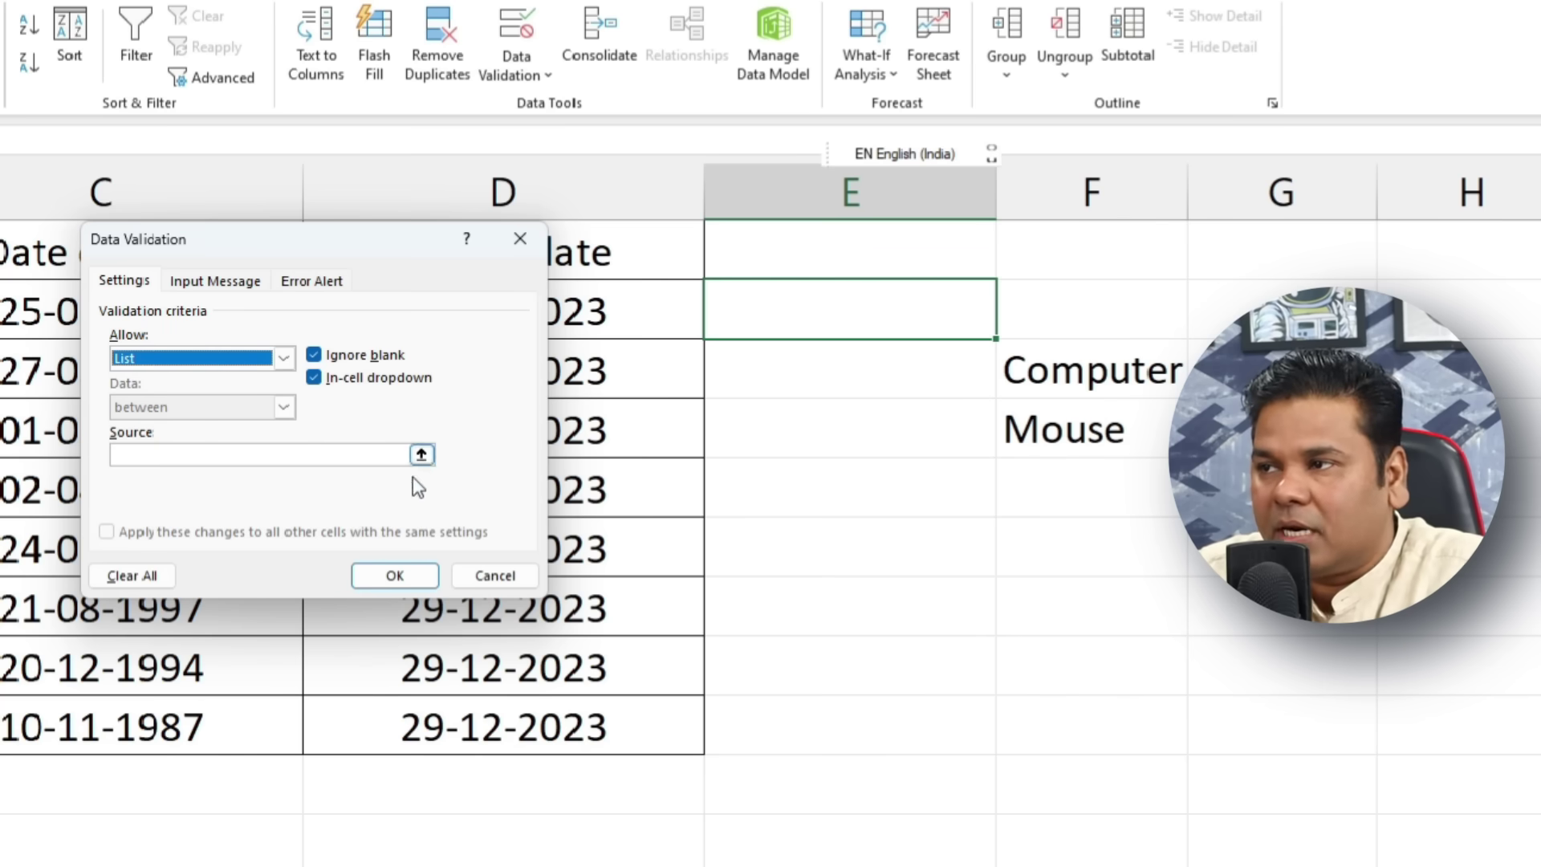
Step: Use F3:F4 as the source of E2's validation list, apply it and select E2
click(422, 454)
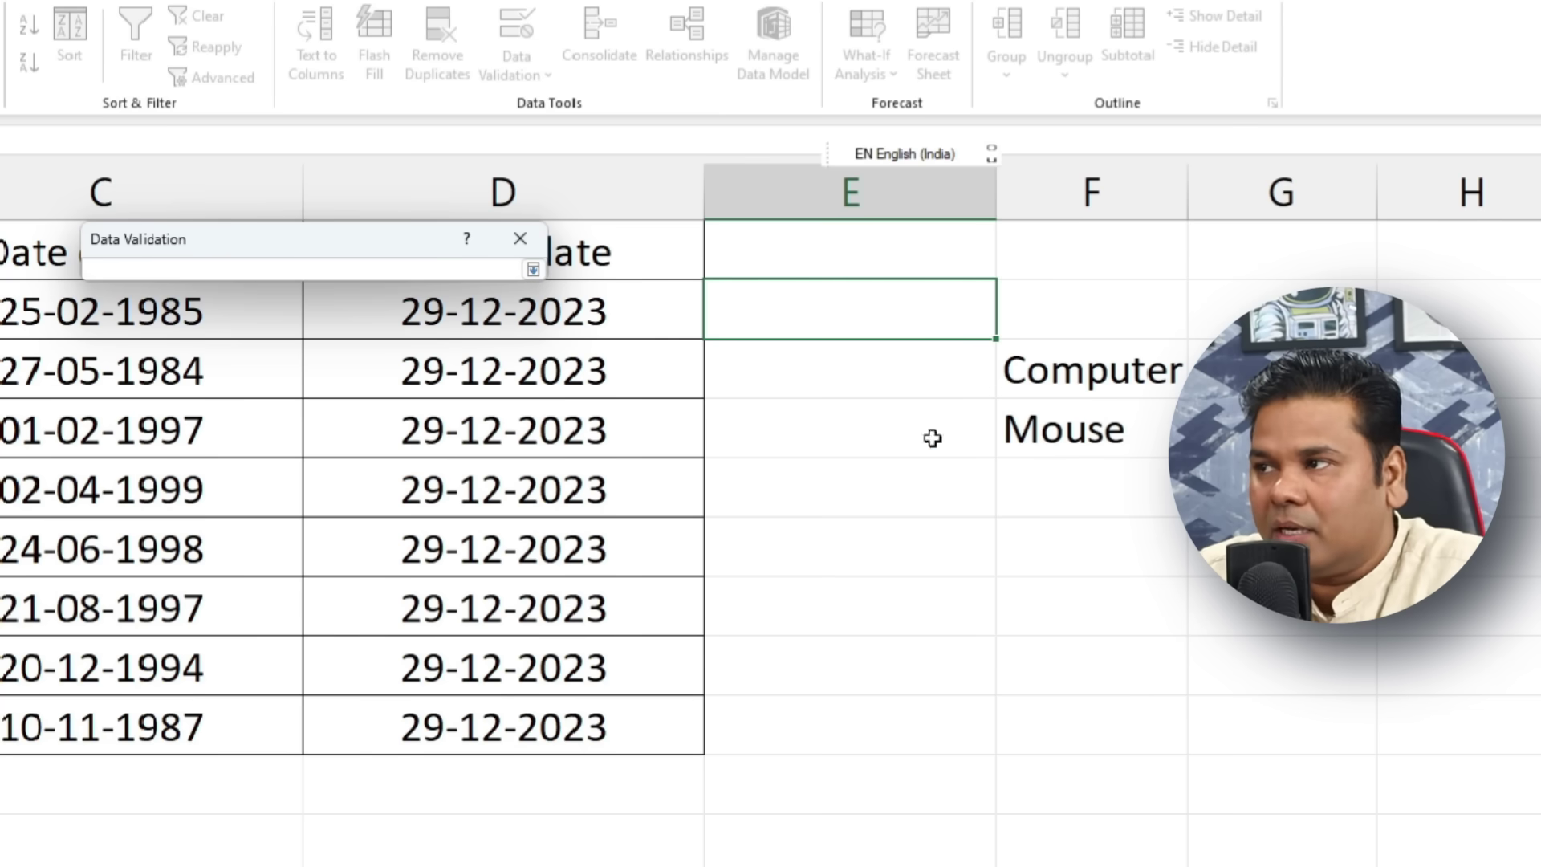
drag(1043, 372, 1047, 430)
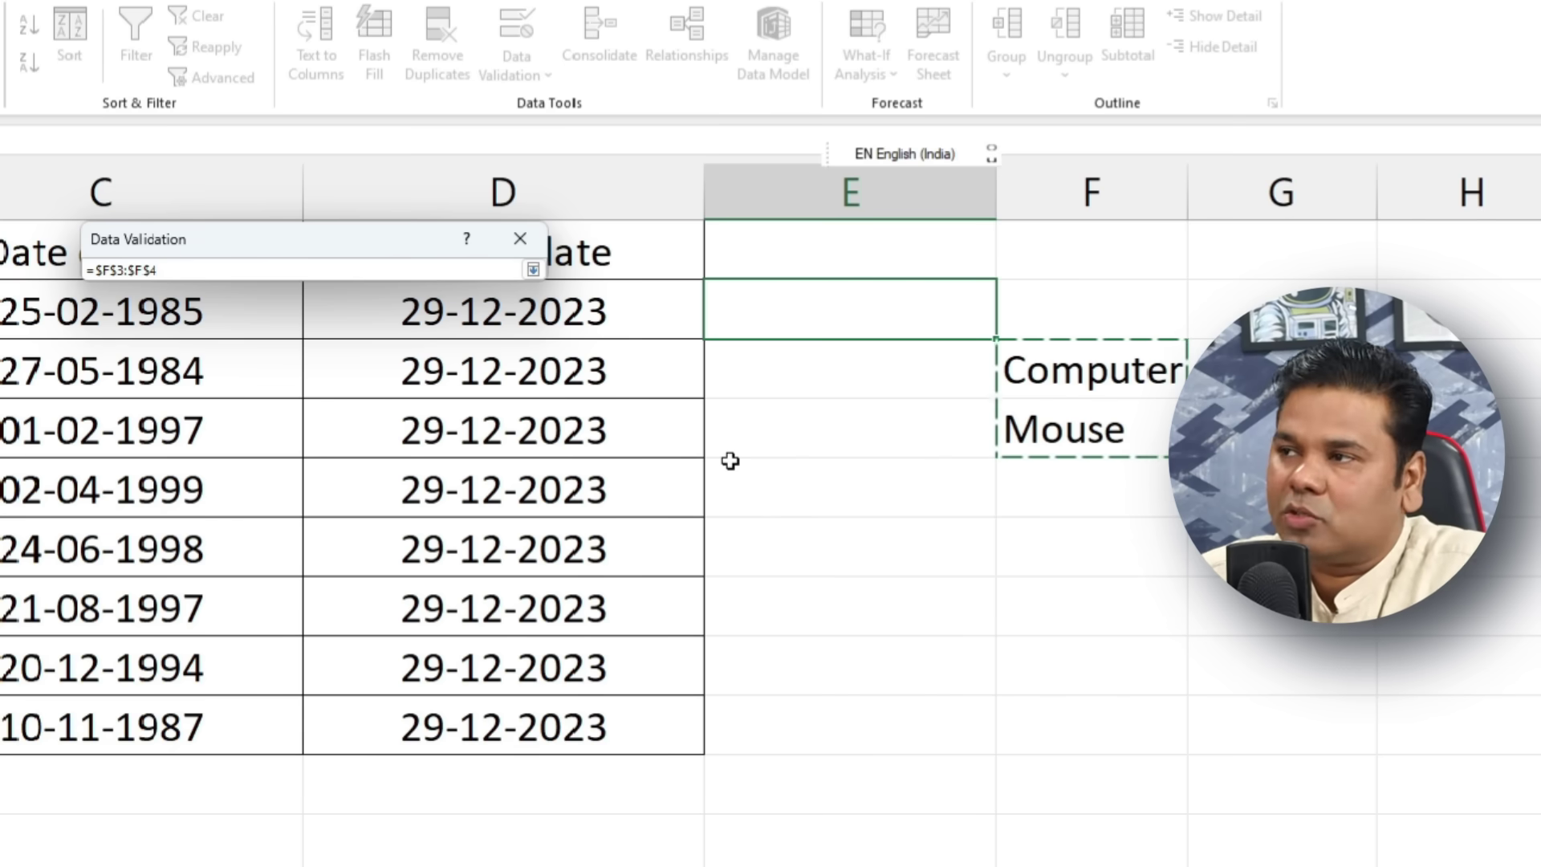
click(533, 271)
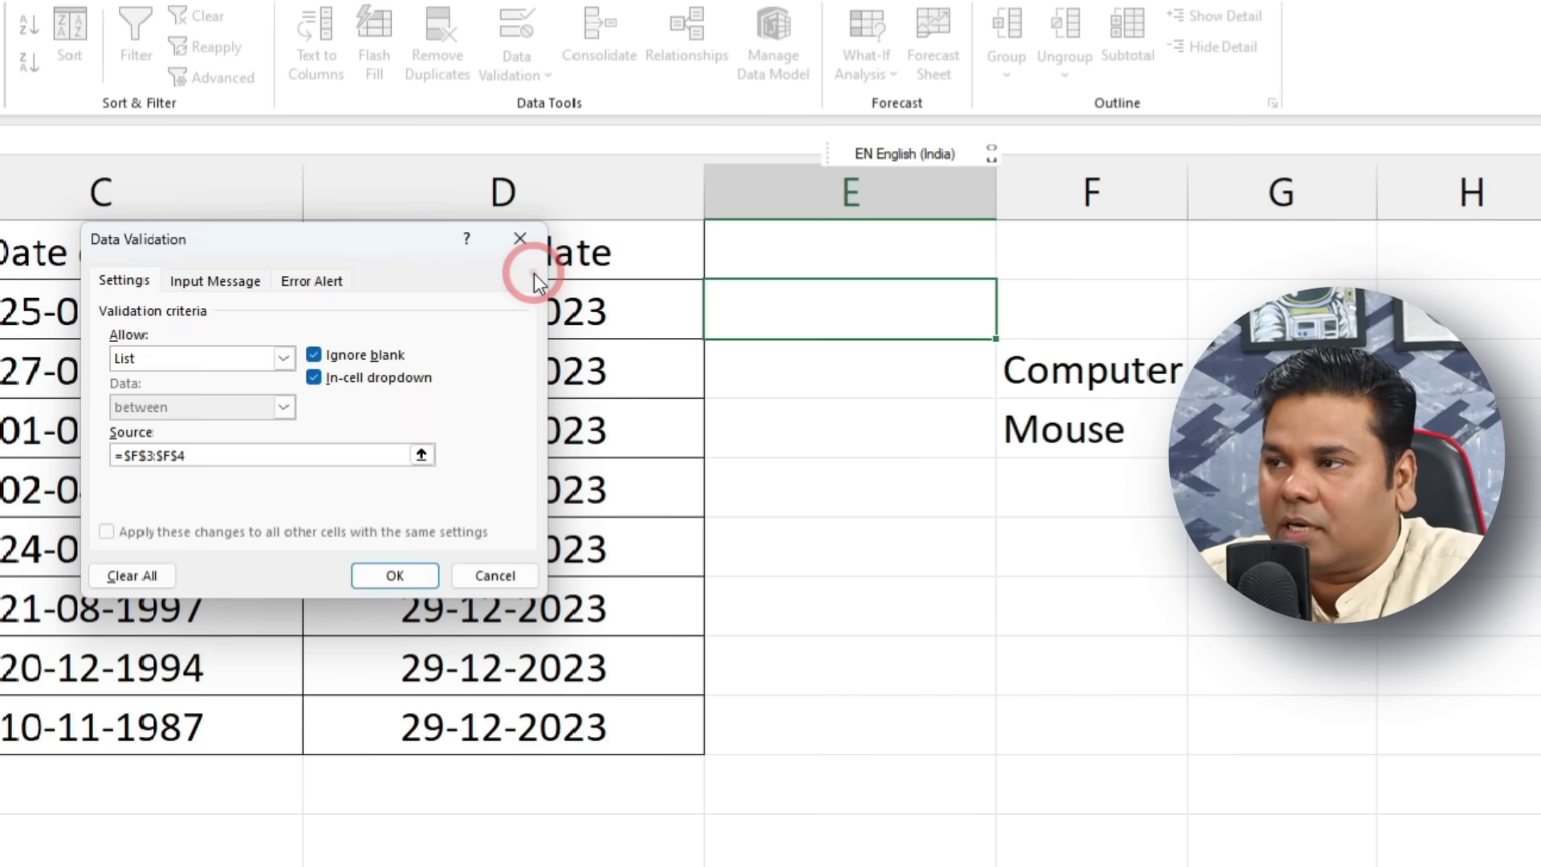
click(409, 570)
click(949, 580)
click(928, 331)
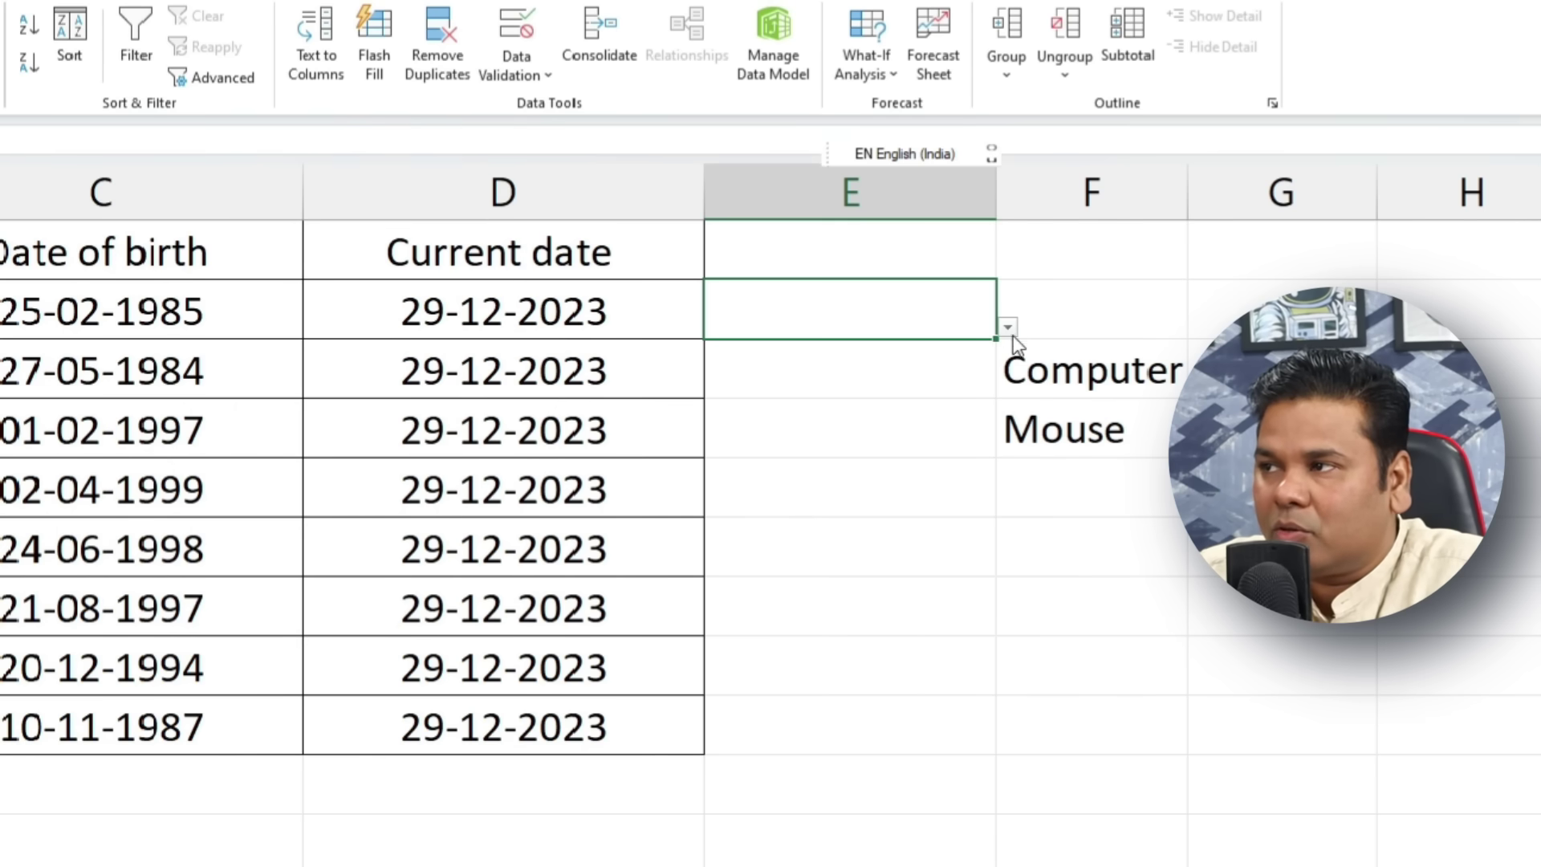
Step: Check the choices in E2's drop-down list and copy its validation down through E9
click(1008, 329)
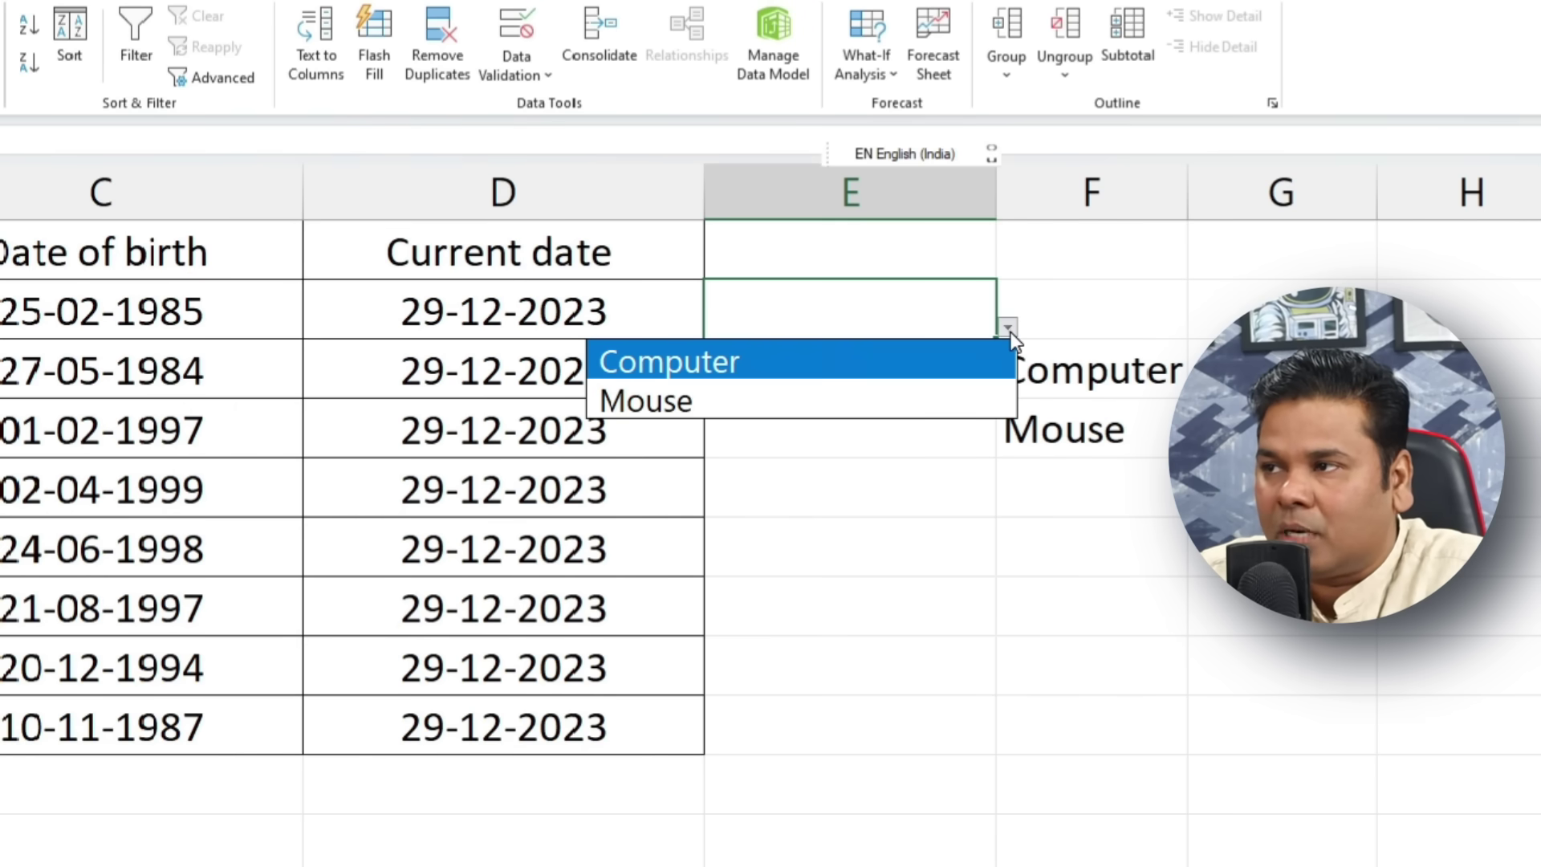
click(1008, 329)
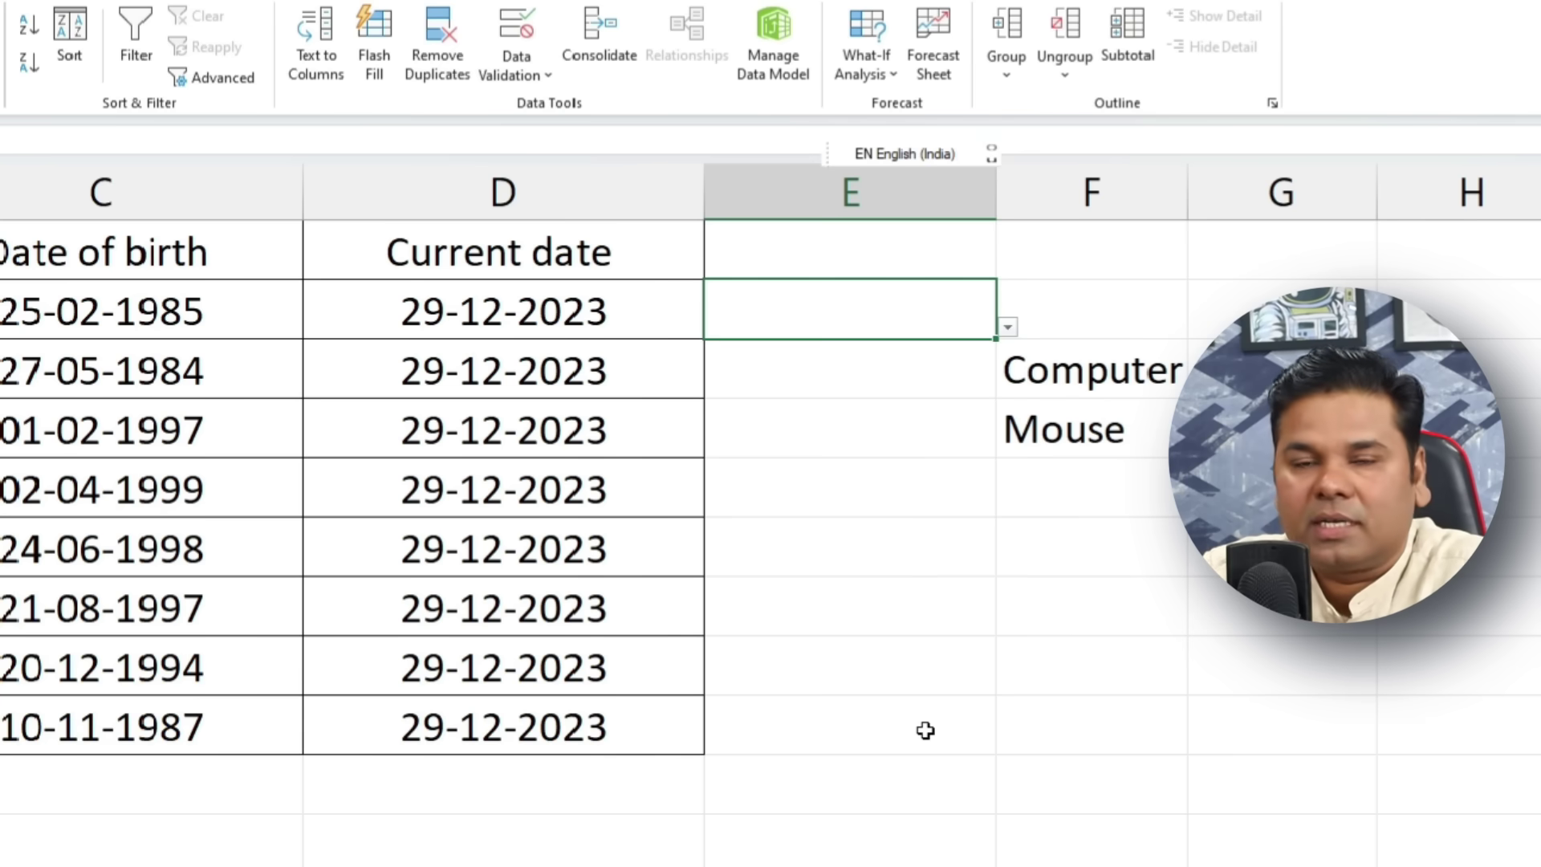
drag(996, 338, 977, 744)
Step: Use the drop-down lists to fill E6 and E7 with Mouse and E9 with Computer
click(912, 561)
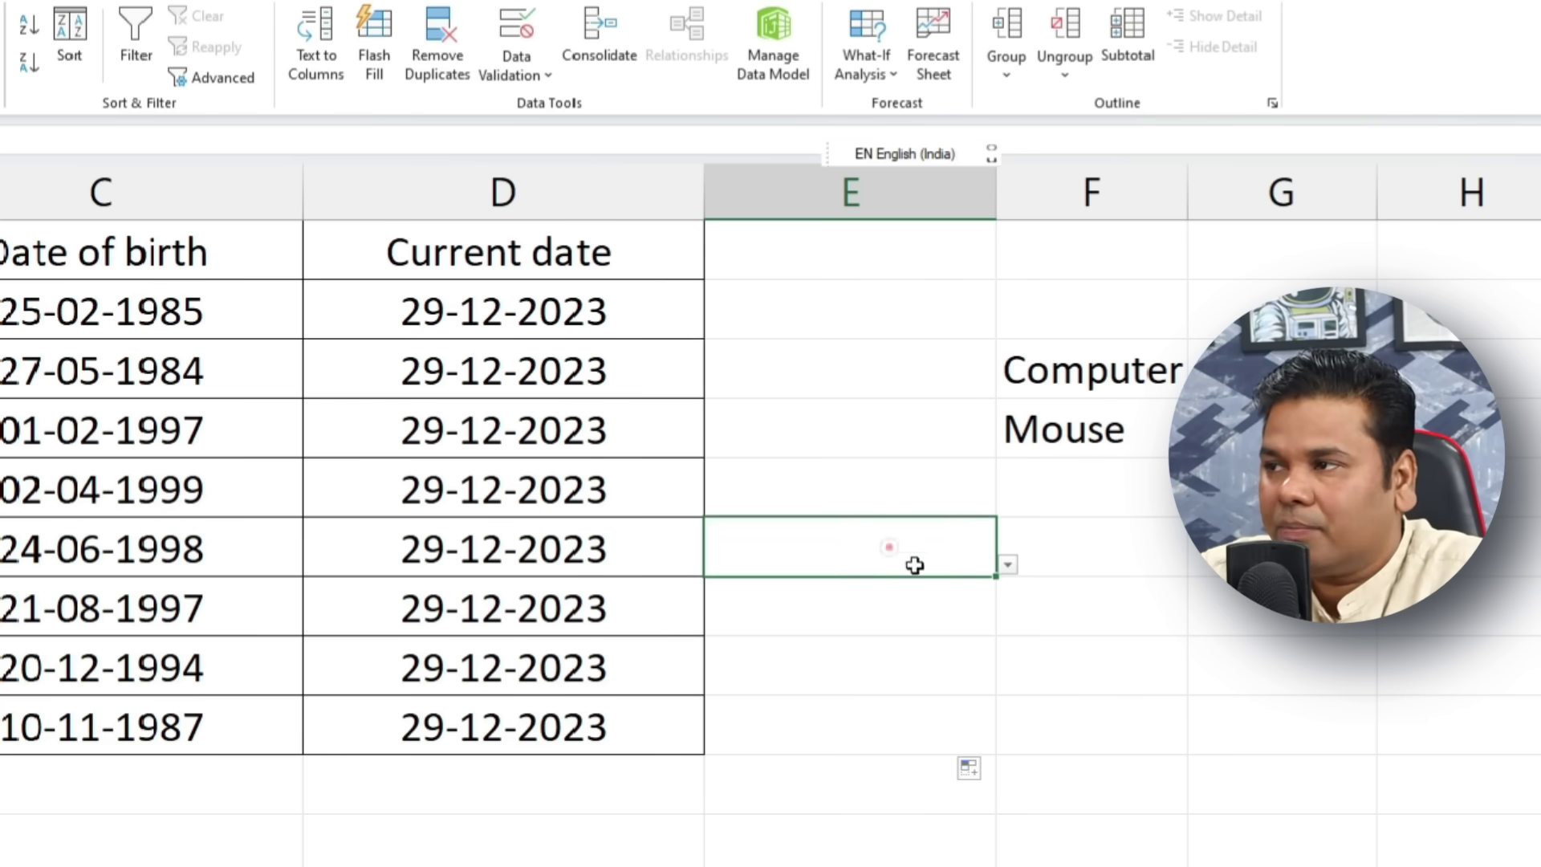
click(1006, 554)
click(918, 553)
click(1005, 564)
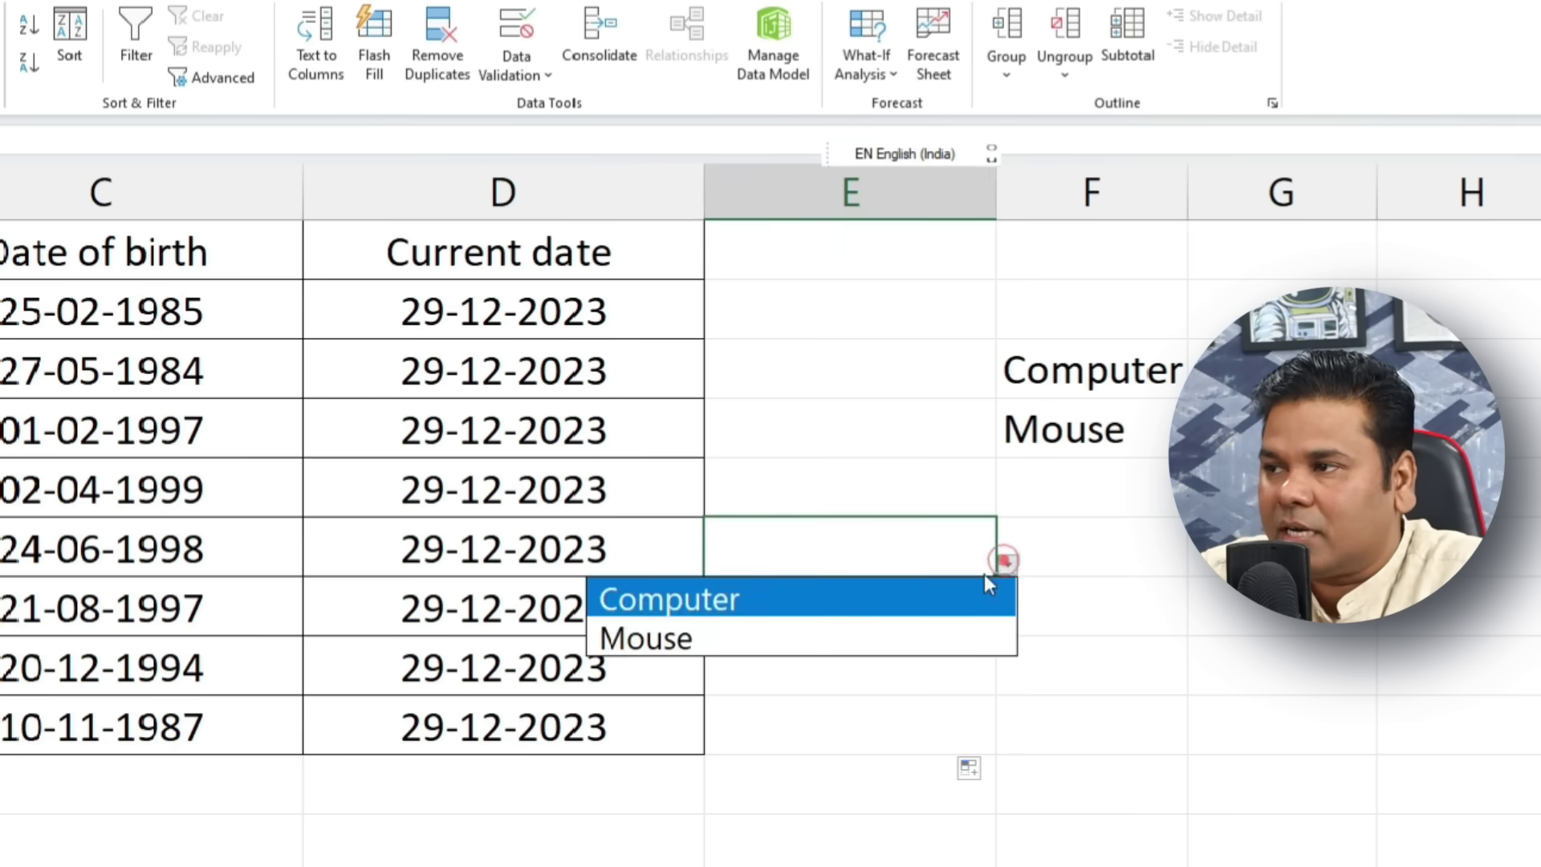
click(917, 626)
click(886, 624)
click(1007, 624)
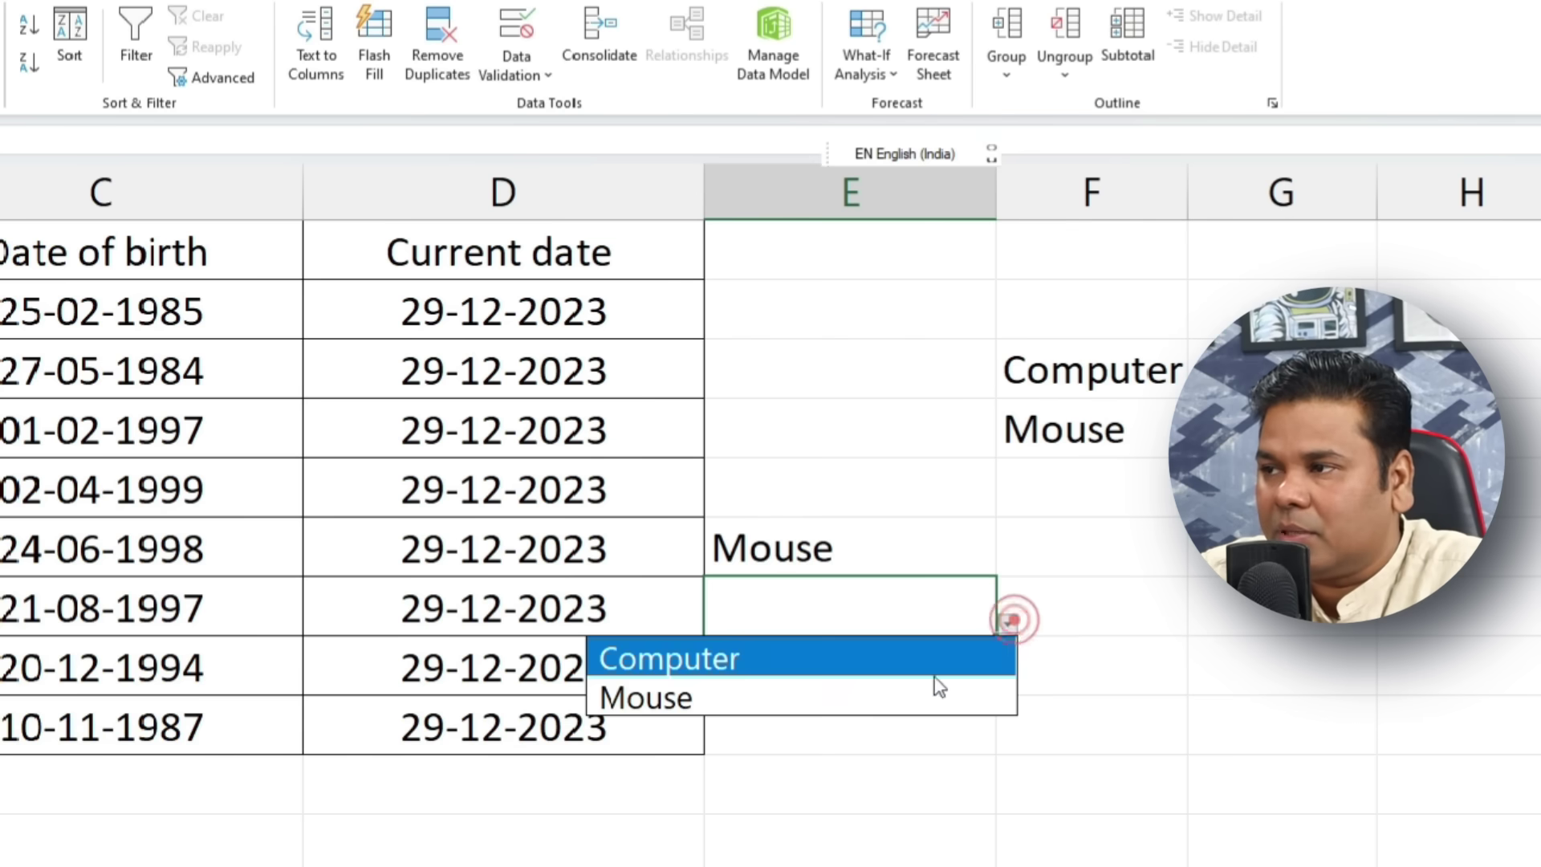
click(917, 697)
click(916, 698)
click(1007, 743)
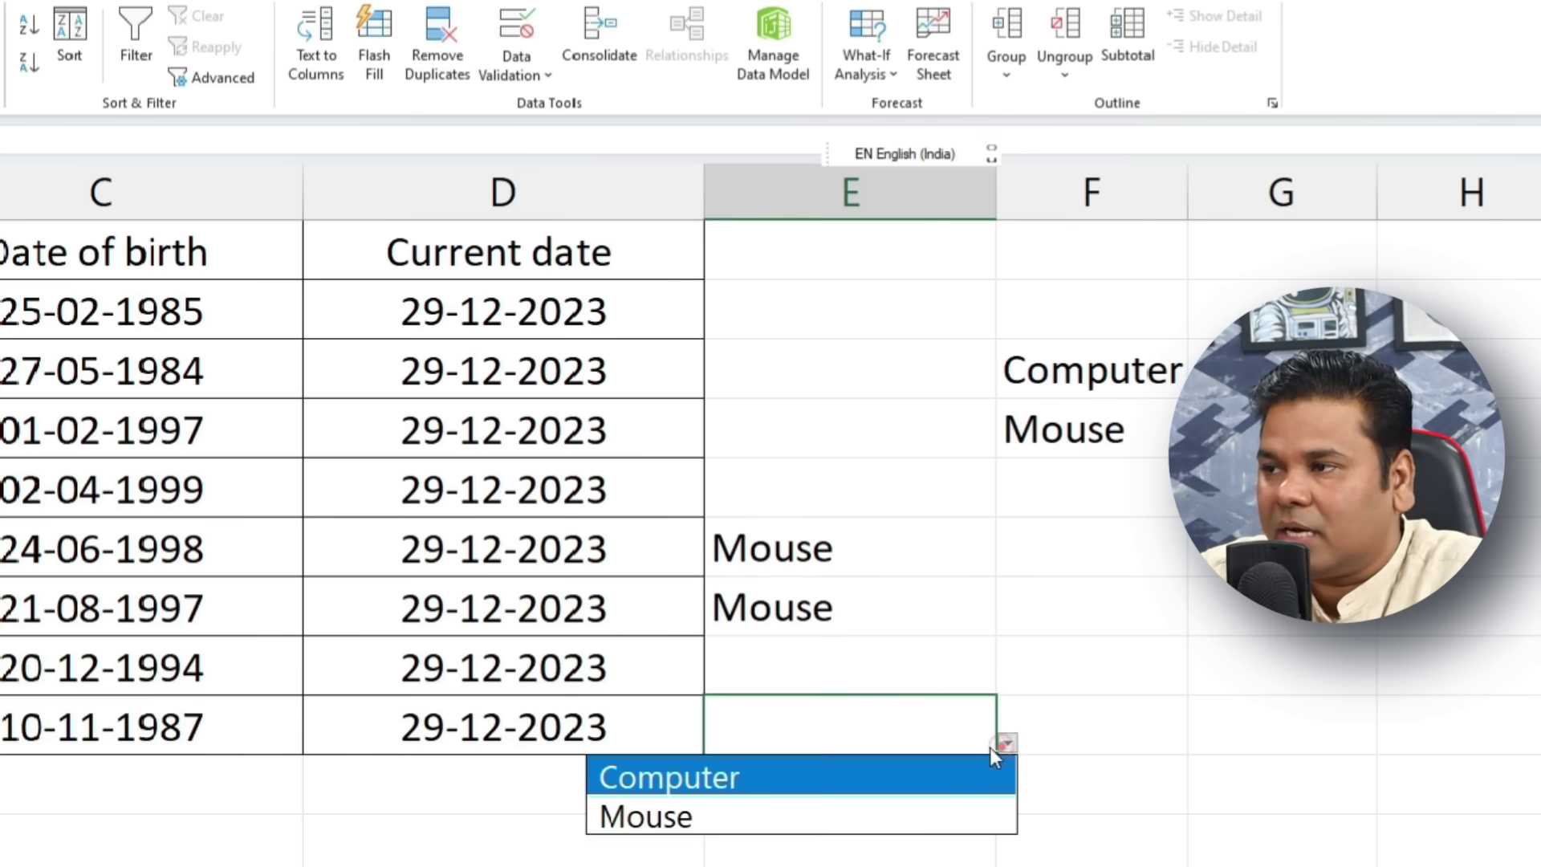
click(915, 773)
Step: Choose Mouse in E3 and Computer in E4 from their drop-down lists, and select E6
click(901, 382)
click(1007, 386)
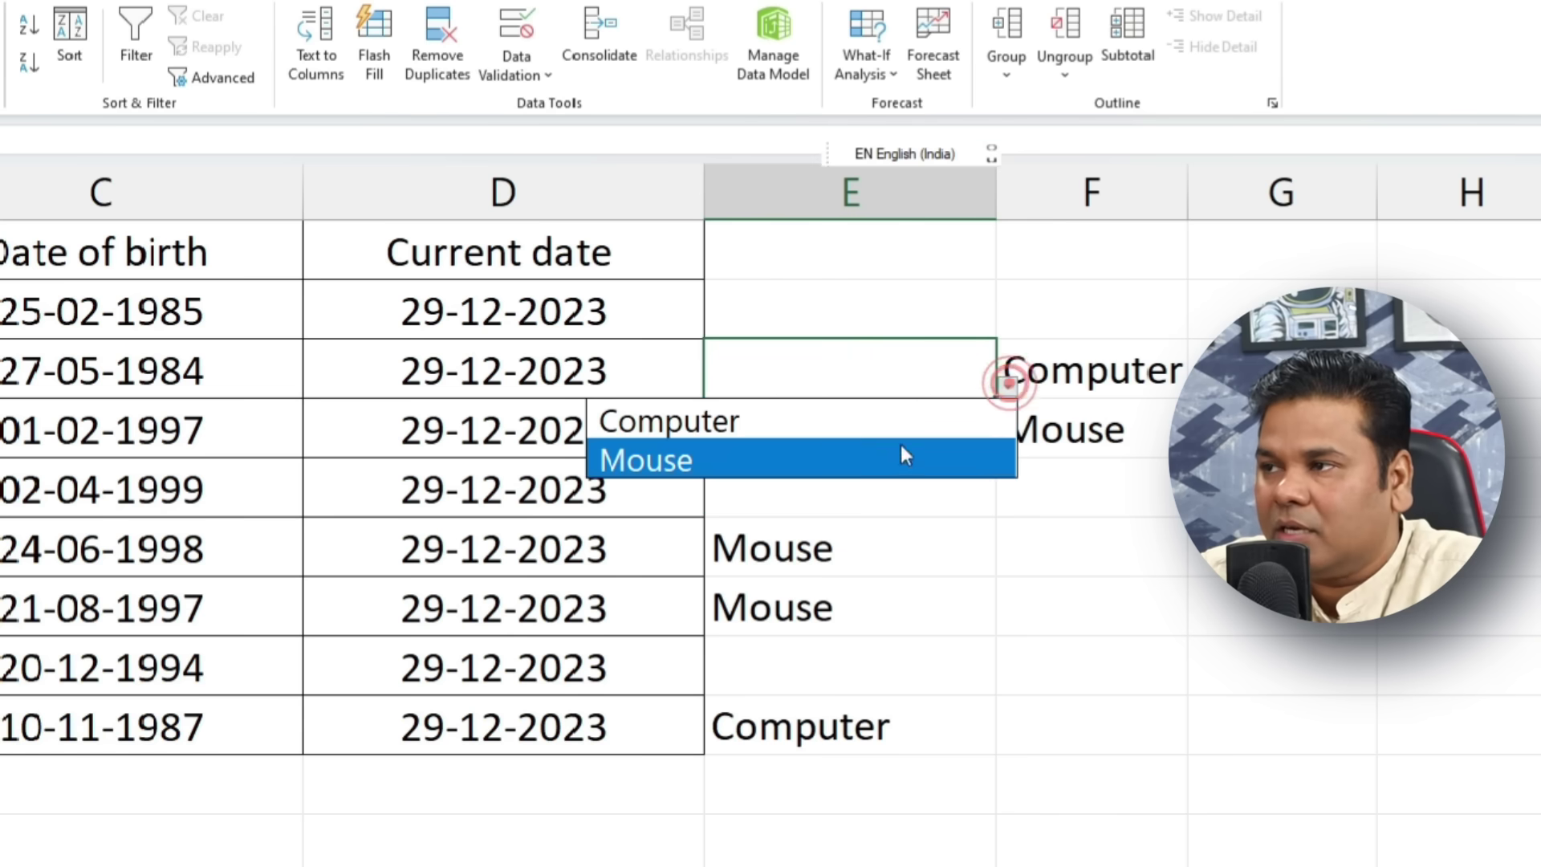
click(901, 451)
click(922, 433)
click(1007, 446)
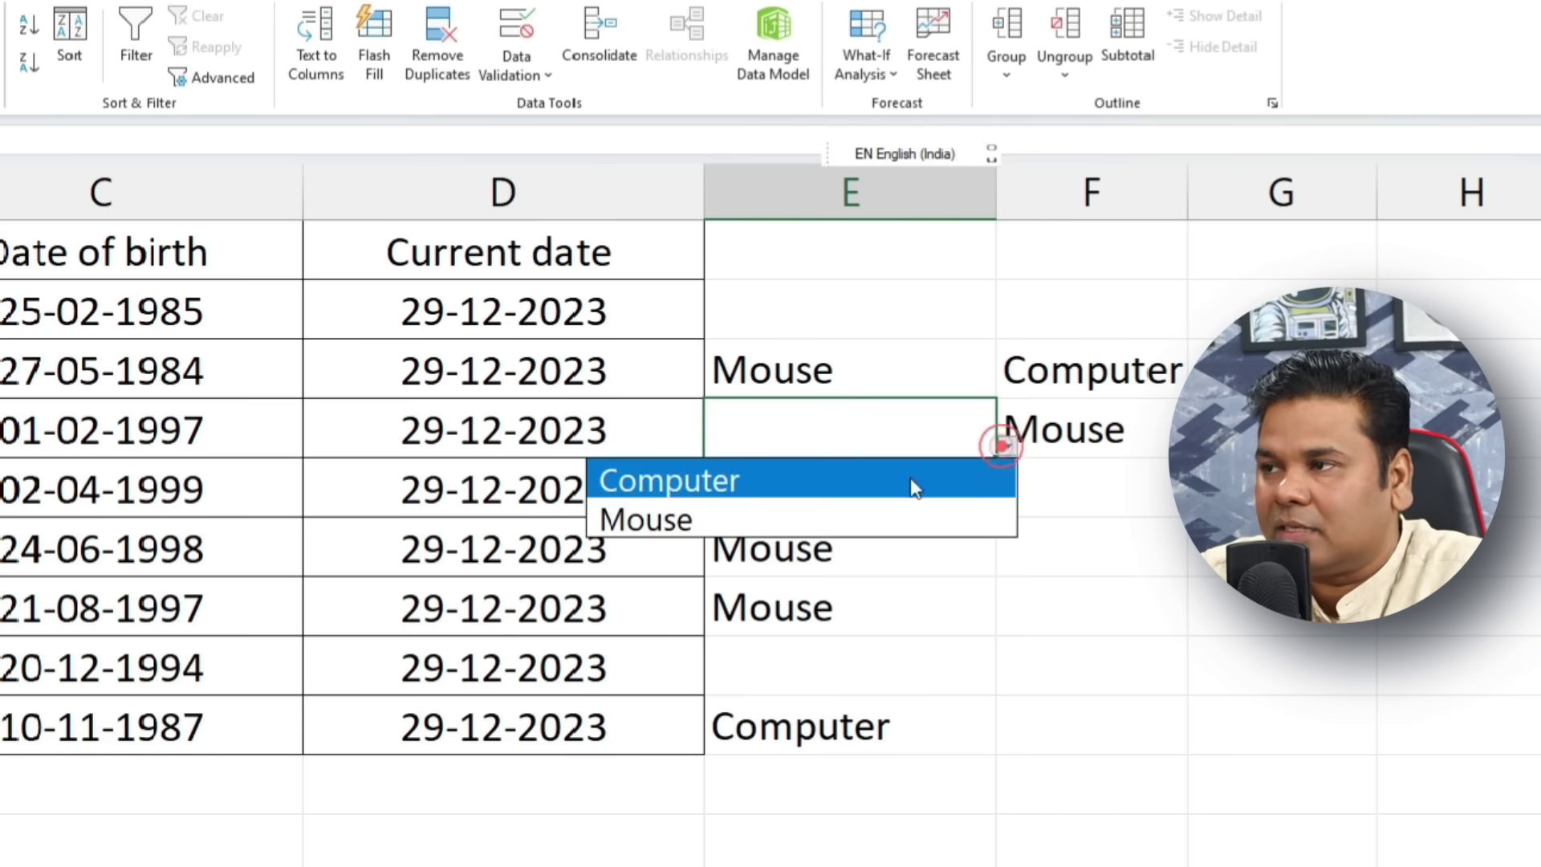
click(908, 480)
click(898, 546)
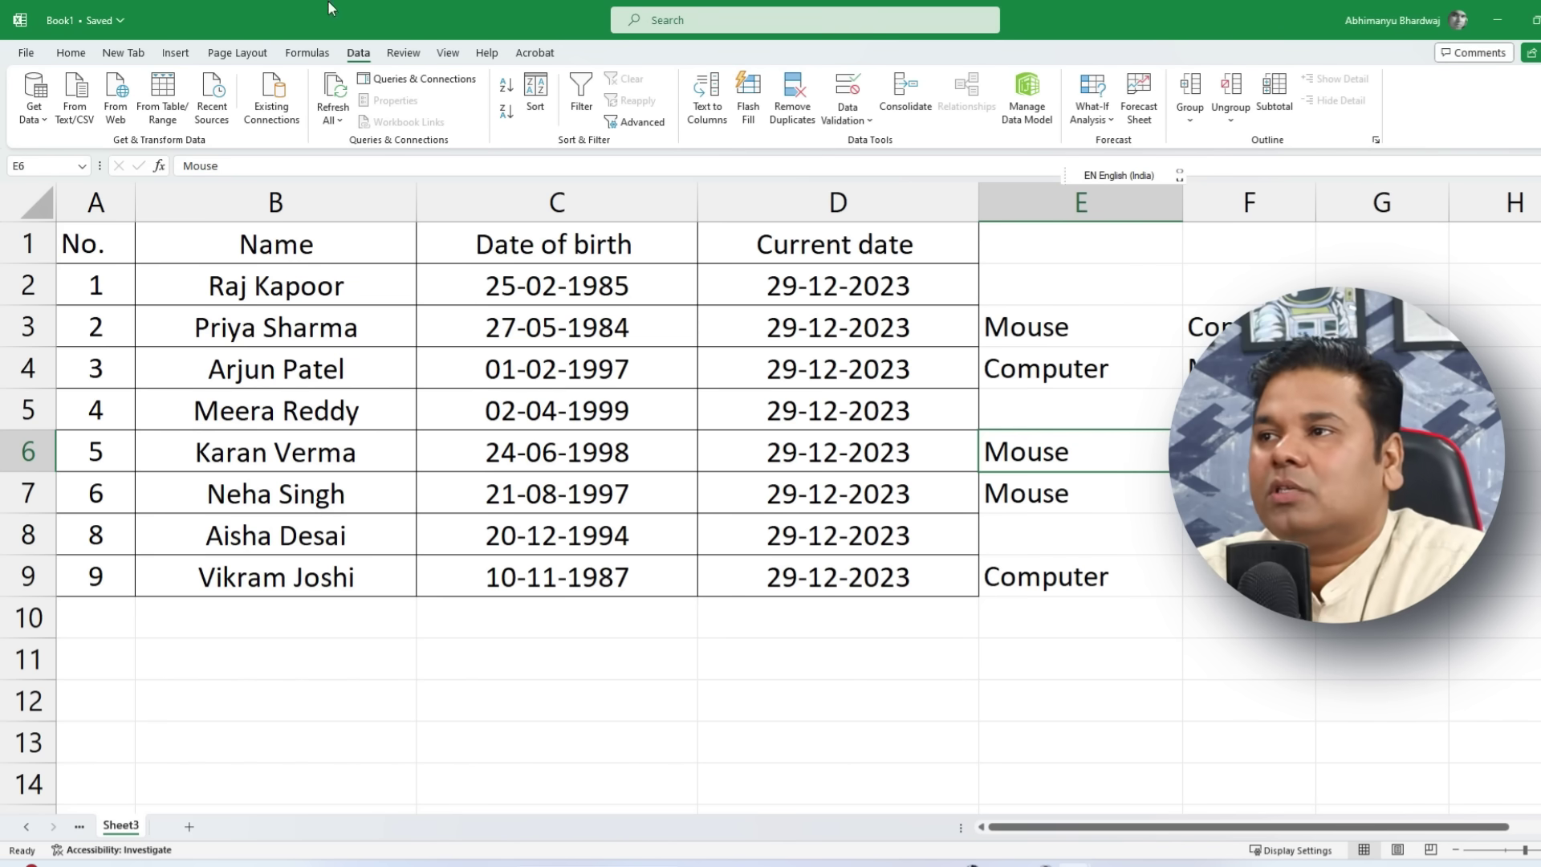
Step: Switch to the blank Book1 window and return to the Book1 window containing the table
click(448, 53)
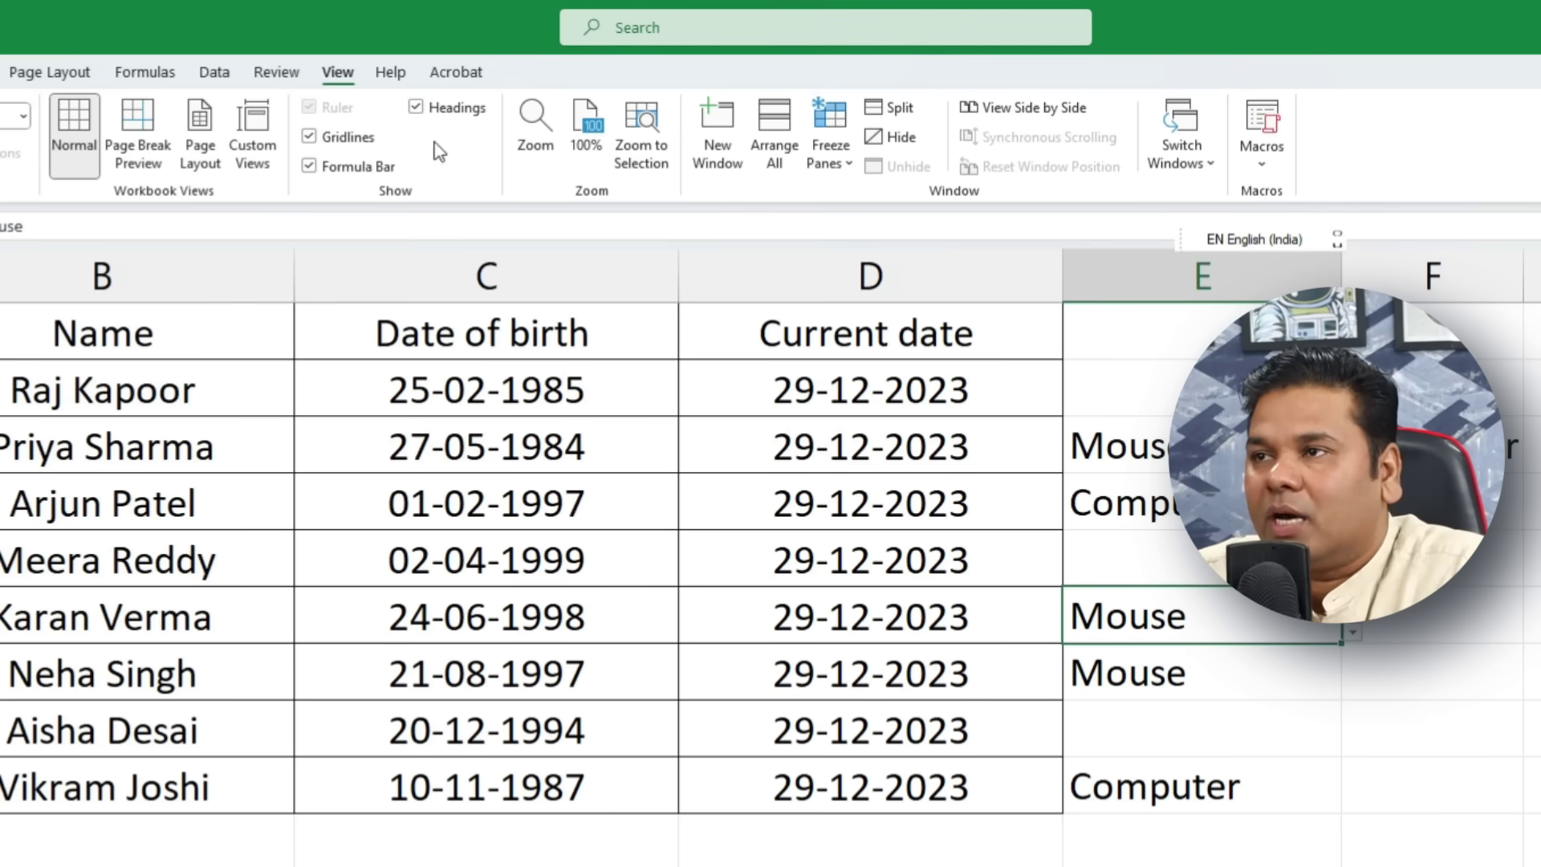
click(1199, 165)
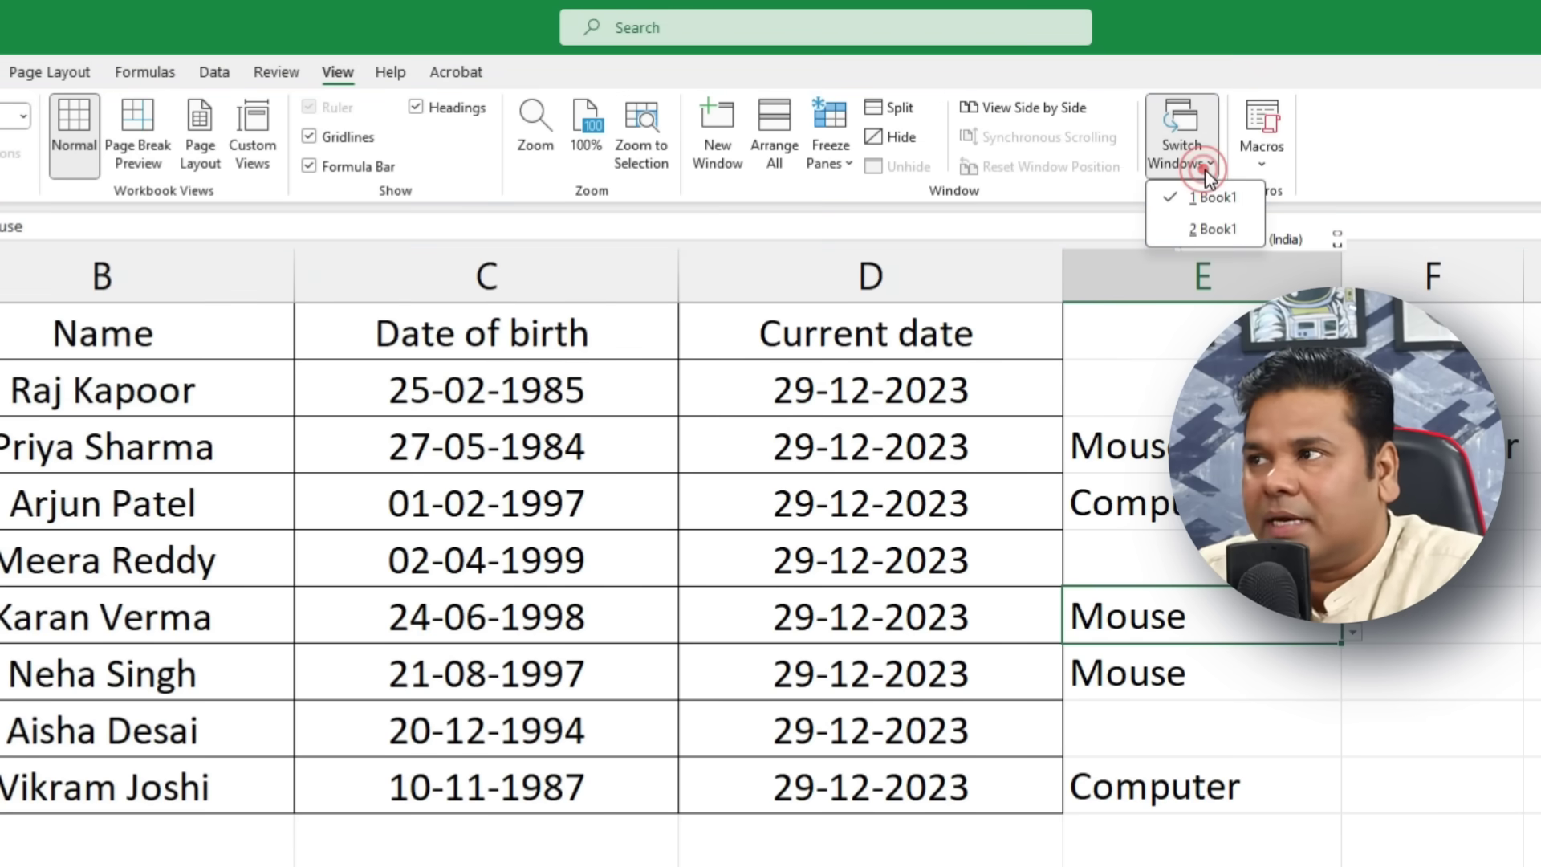
click(1216, 229)
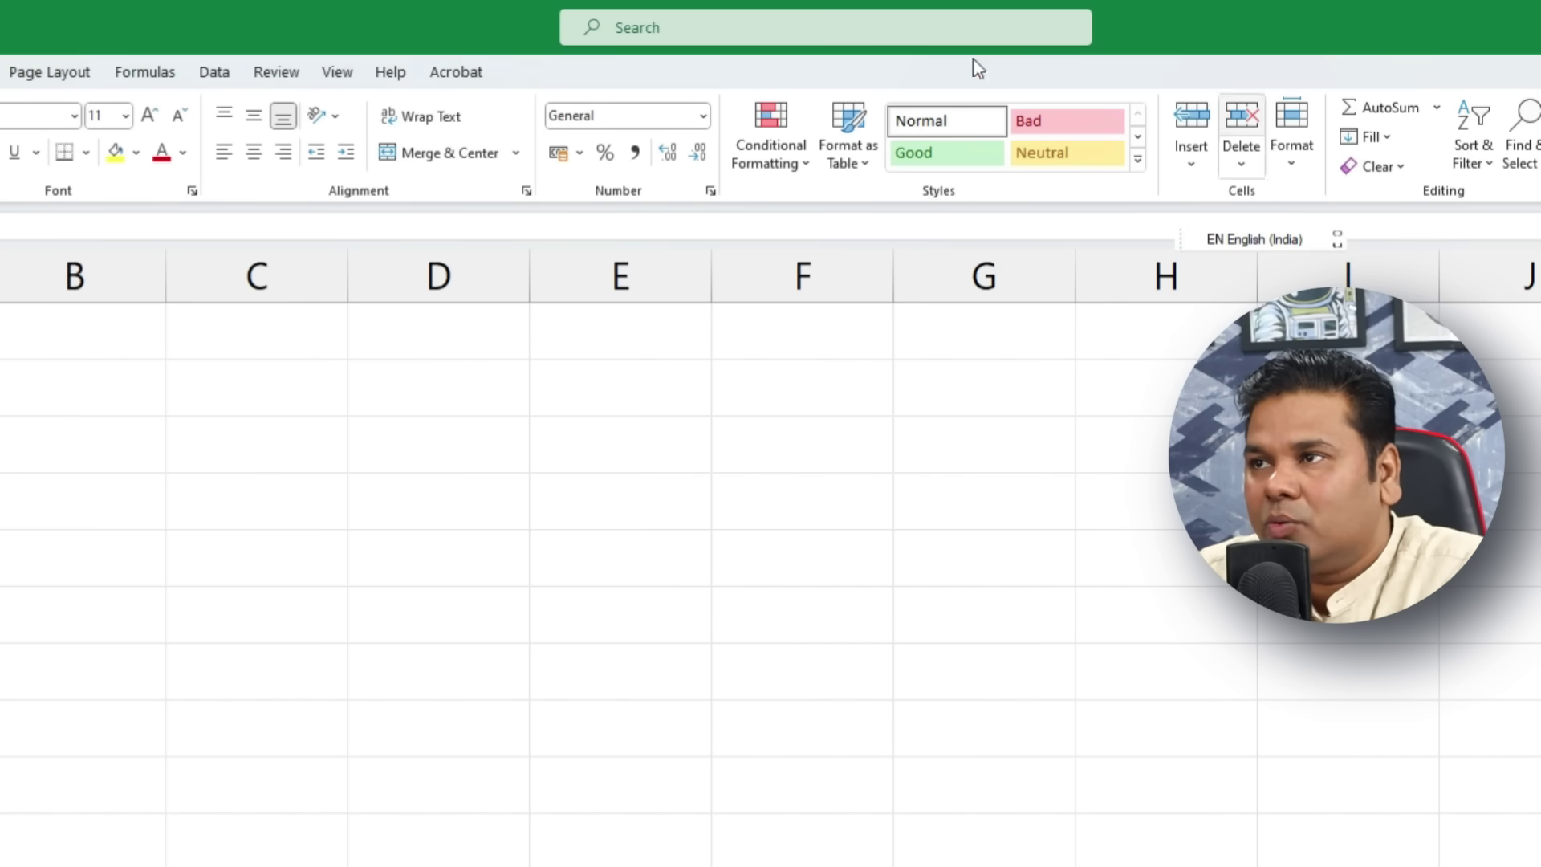
click(338, 71)
click(1180, 132)
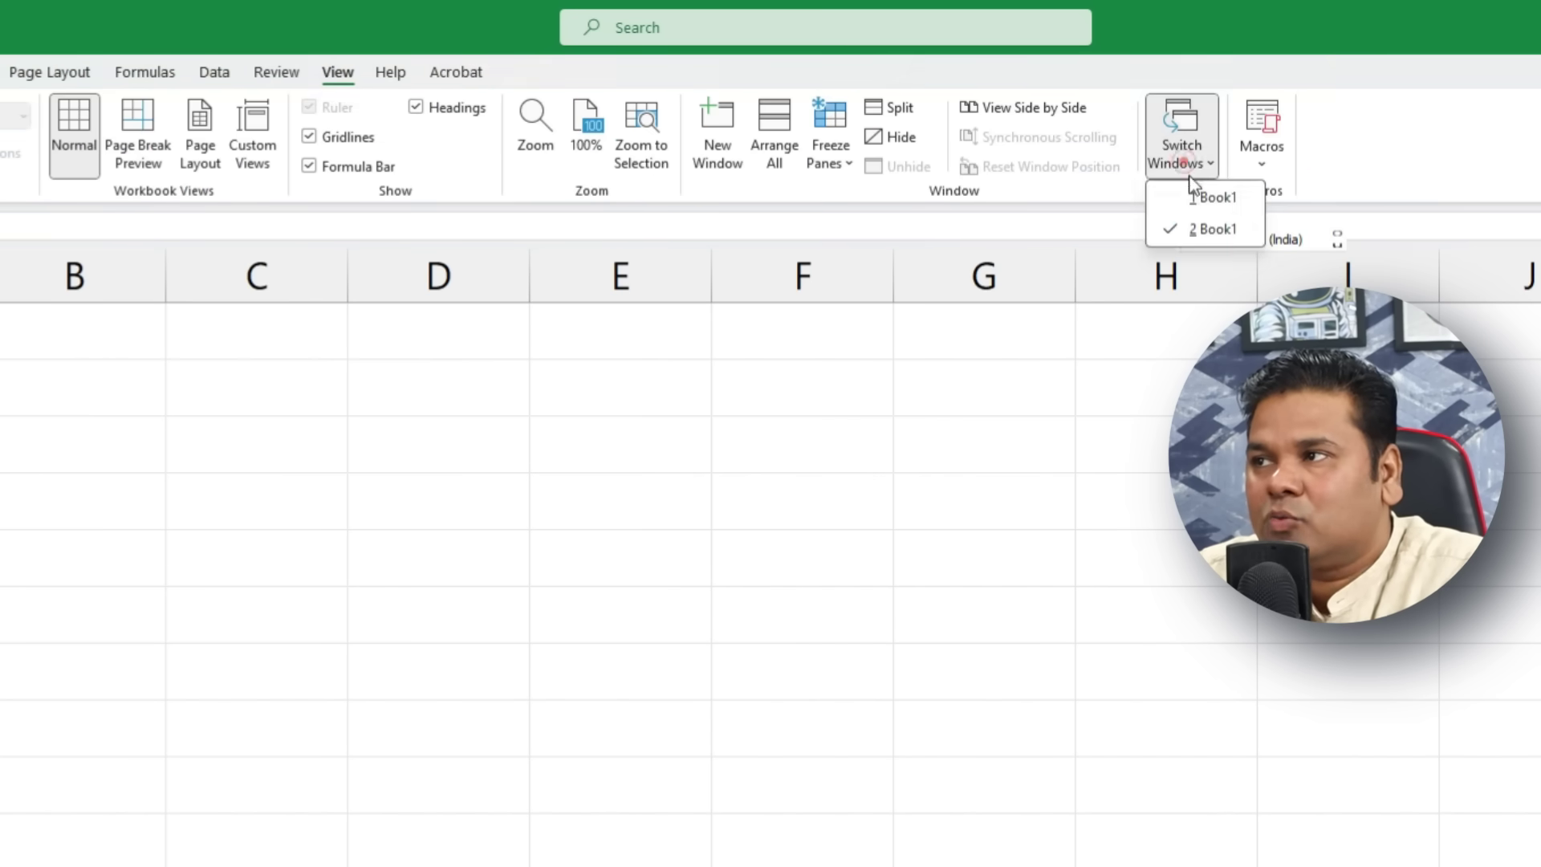
click(1213, 201)
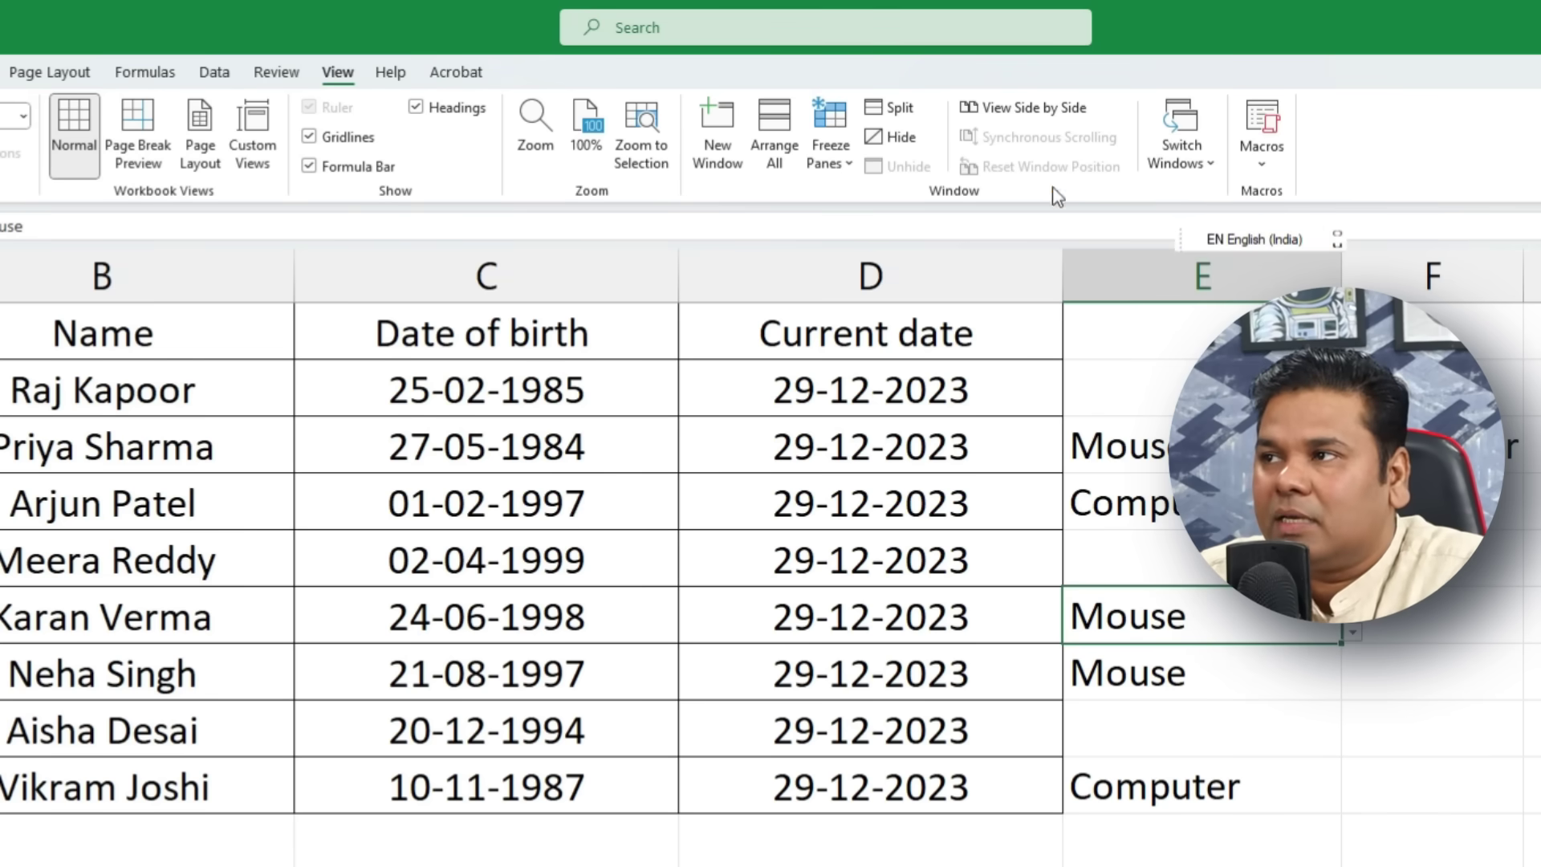
Step: Arrange the two Book1 windows side by side and show the Home commands in the blank one
click(1009, 113)
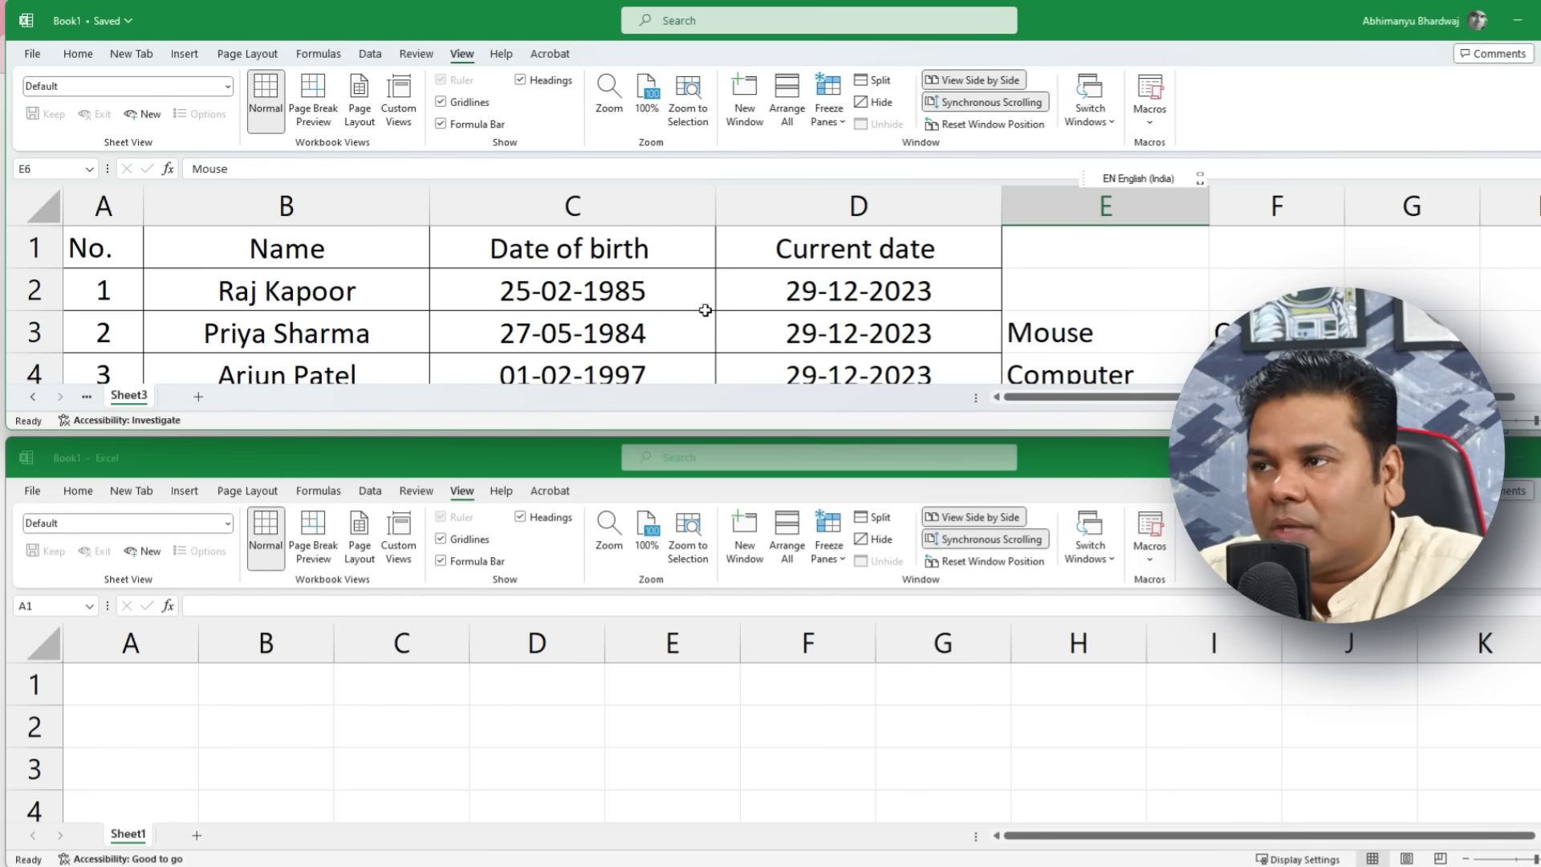
click(217, 764)
ctrl+scroll(138, 731, down, 3)
ctrl+scroll(138, 731, down, 2)
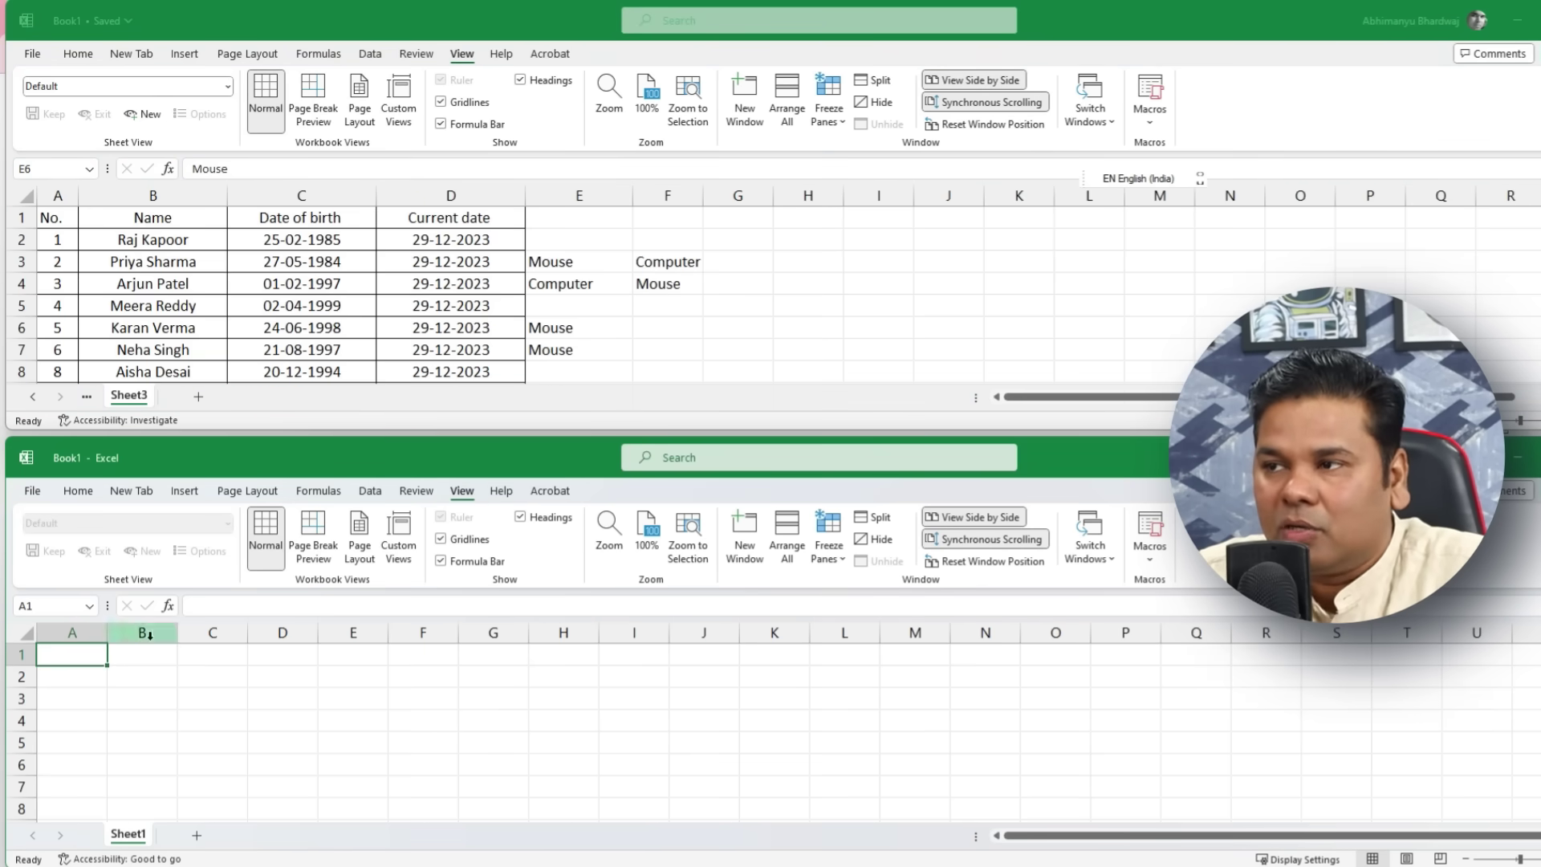
click(33, 492)
click(34, 491)
click(77, 490)
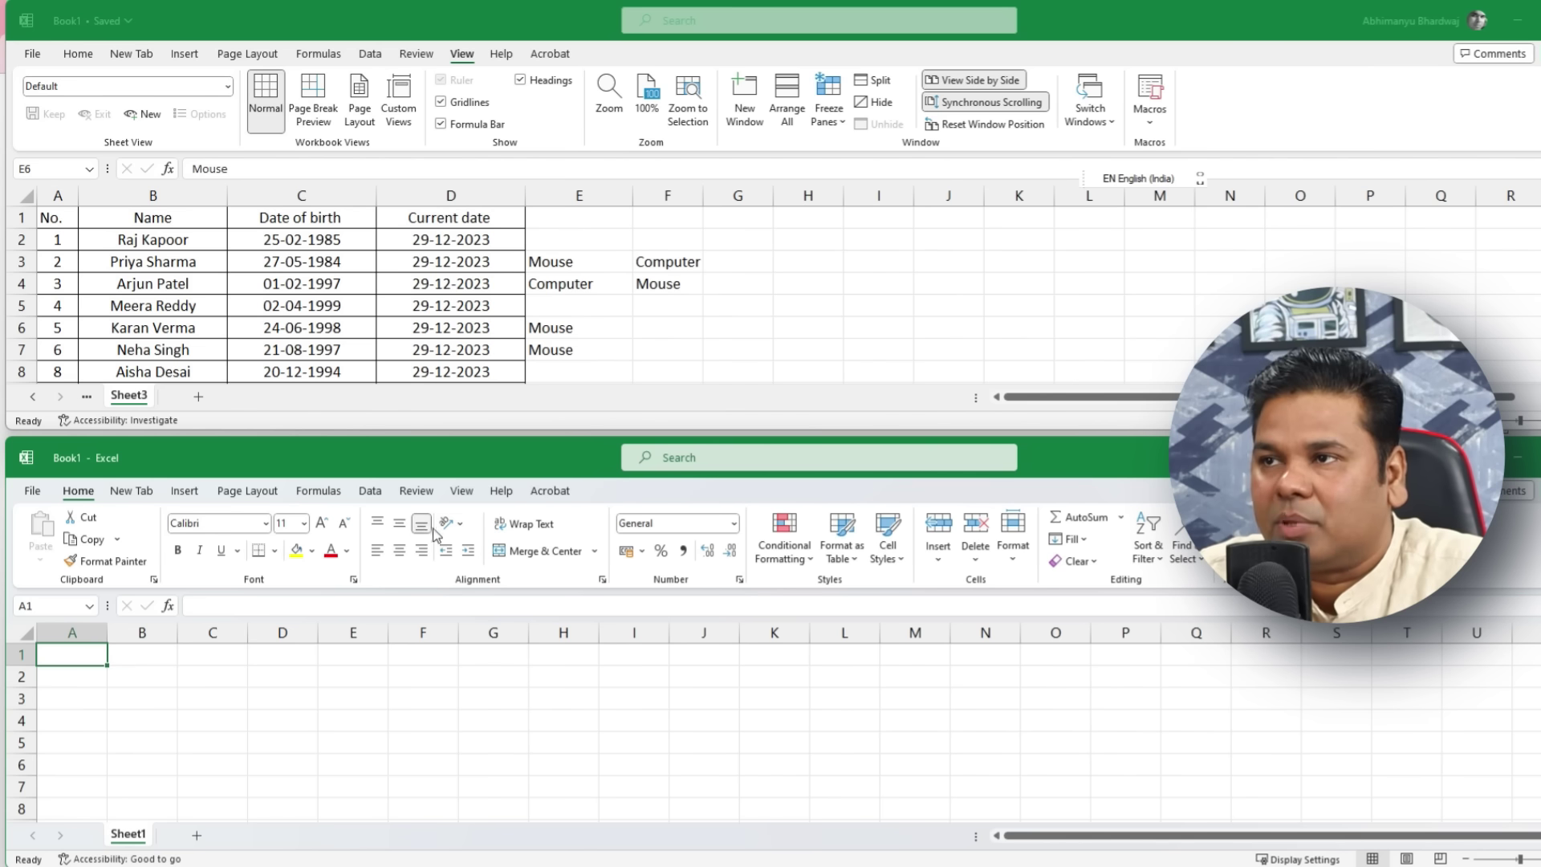
click(967, 128)
click(967, 129)
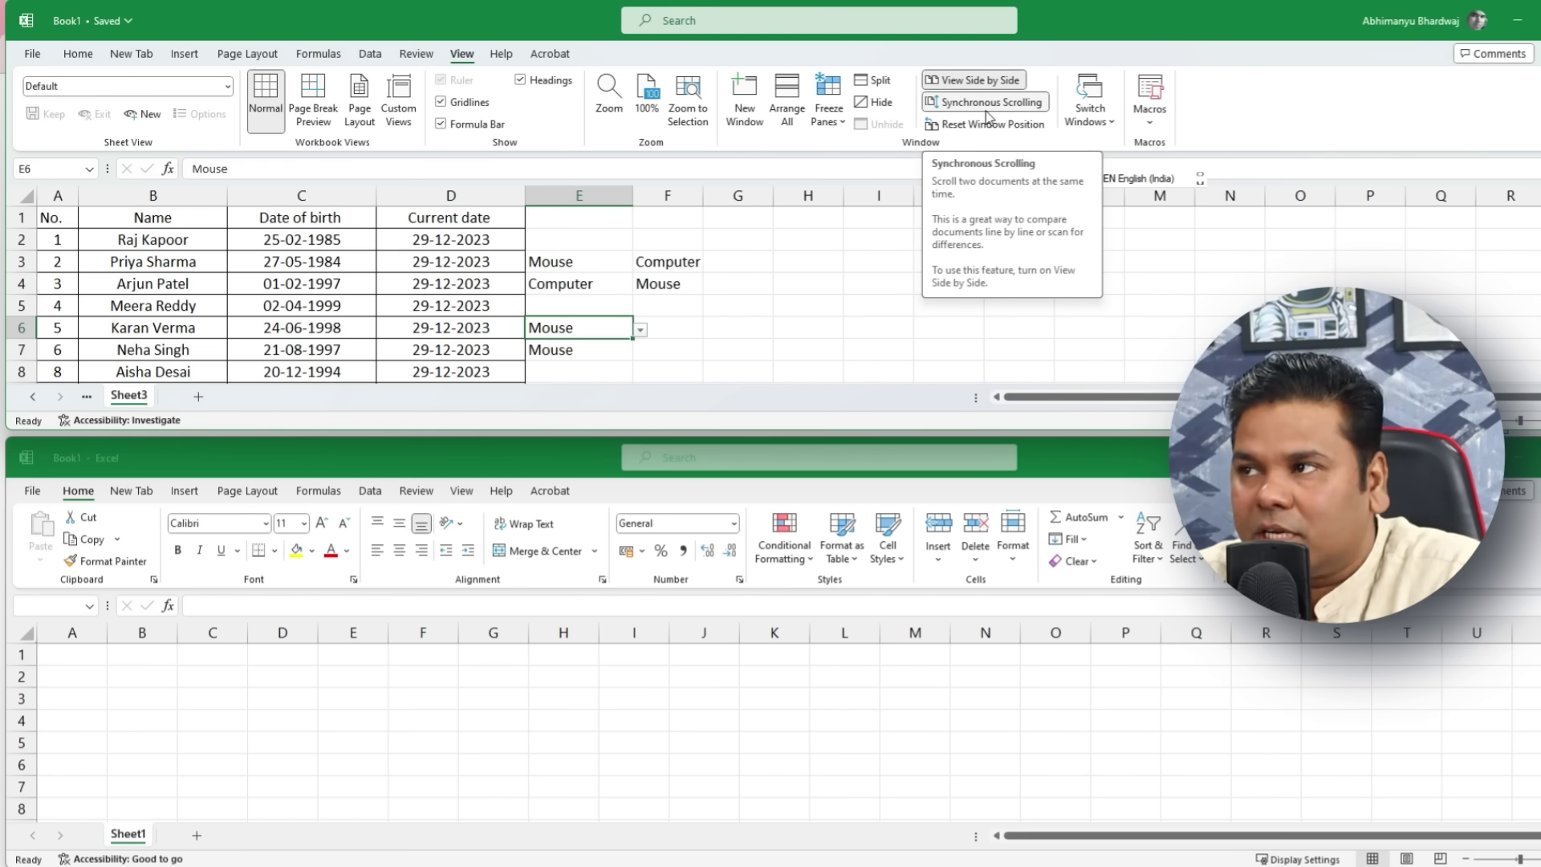
Step: Examine how synchronous scrolling and zooming act on both Book1 windows
click(381, 705)
scroll(172, 657, down, 4)
scroll(171, 662, up, 4)
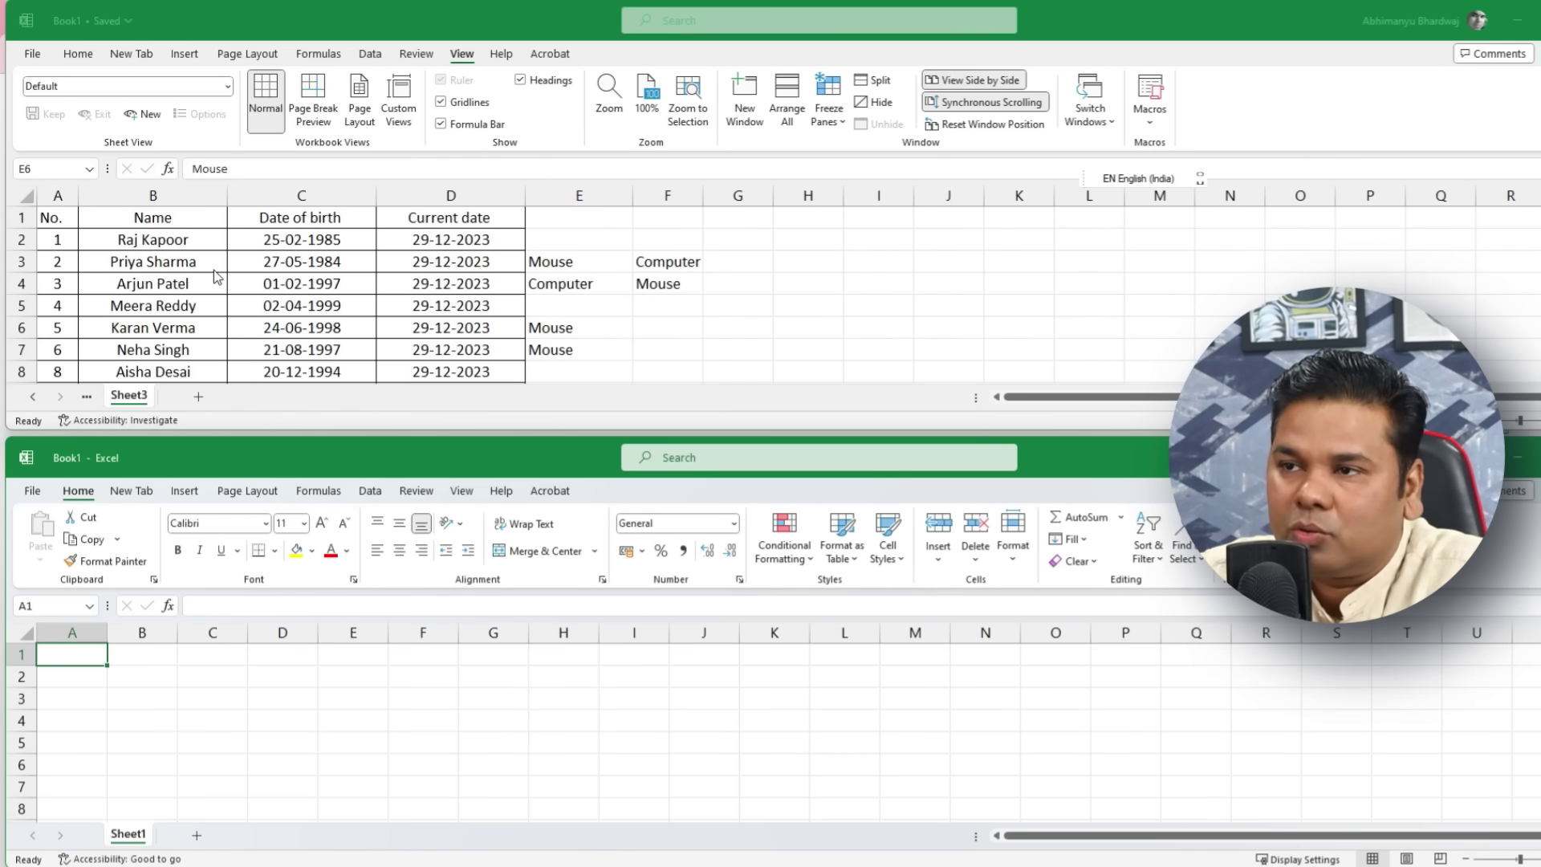
ctrl+scroll(127, 684, up, 2)
ctrl+scroll(127, 683, up, 3)
ctrl+scroll(131, 686, down, 2)
ctrl+scroll(132, 684, down, 3)
click(747, 270)
click(695, 279)
ctrl+scroll(706, 277, up, 2)
ctrl+scroll(711, 293, down, 2)
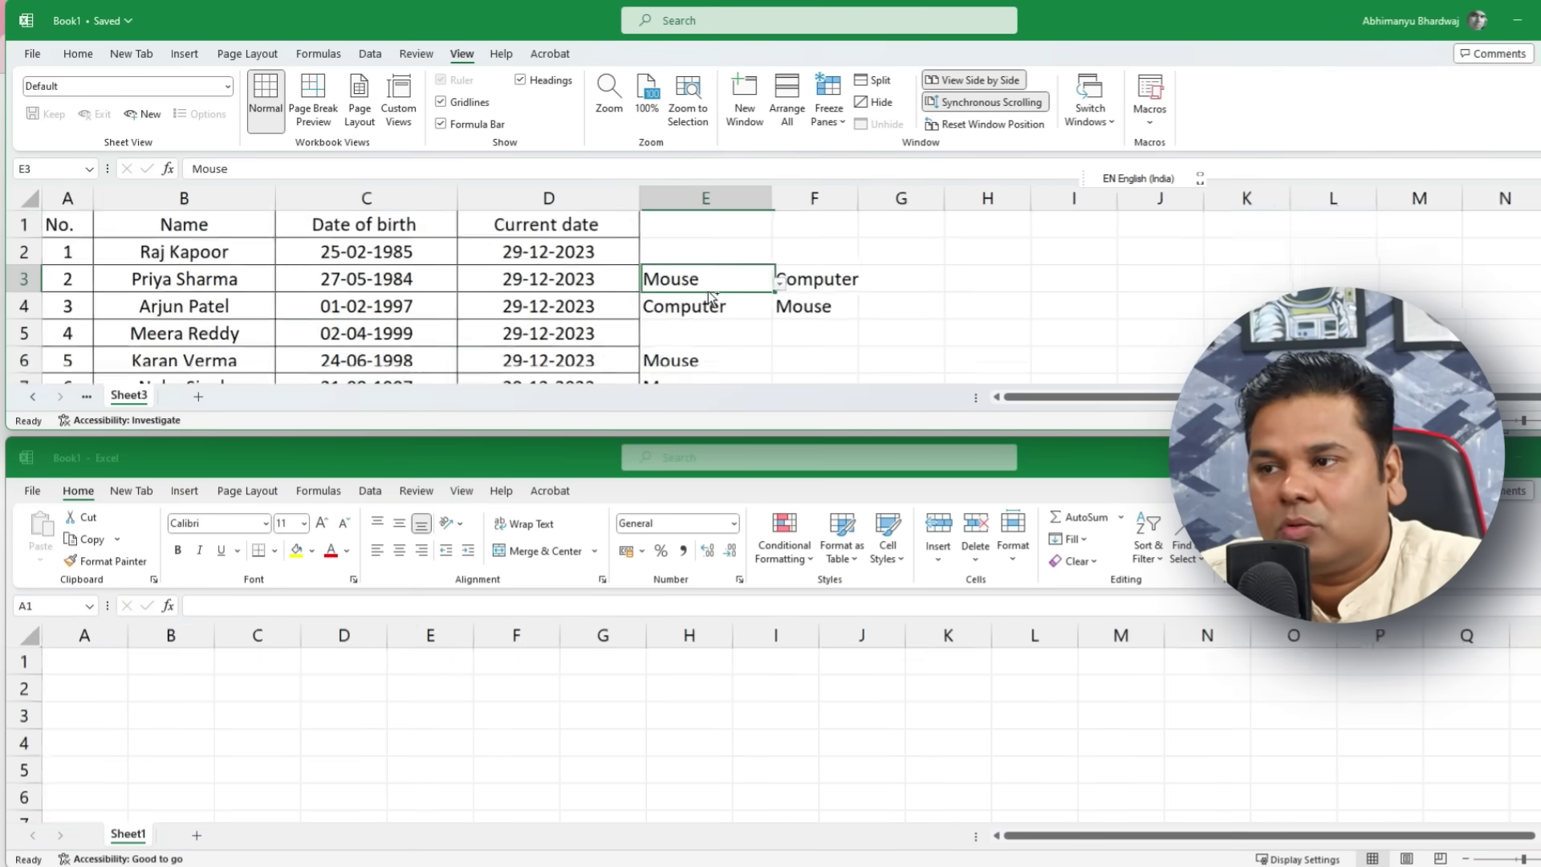
ctrl+scroll(709, 294, down, 1)
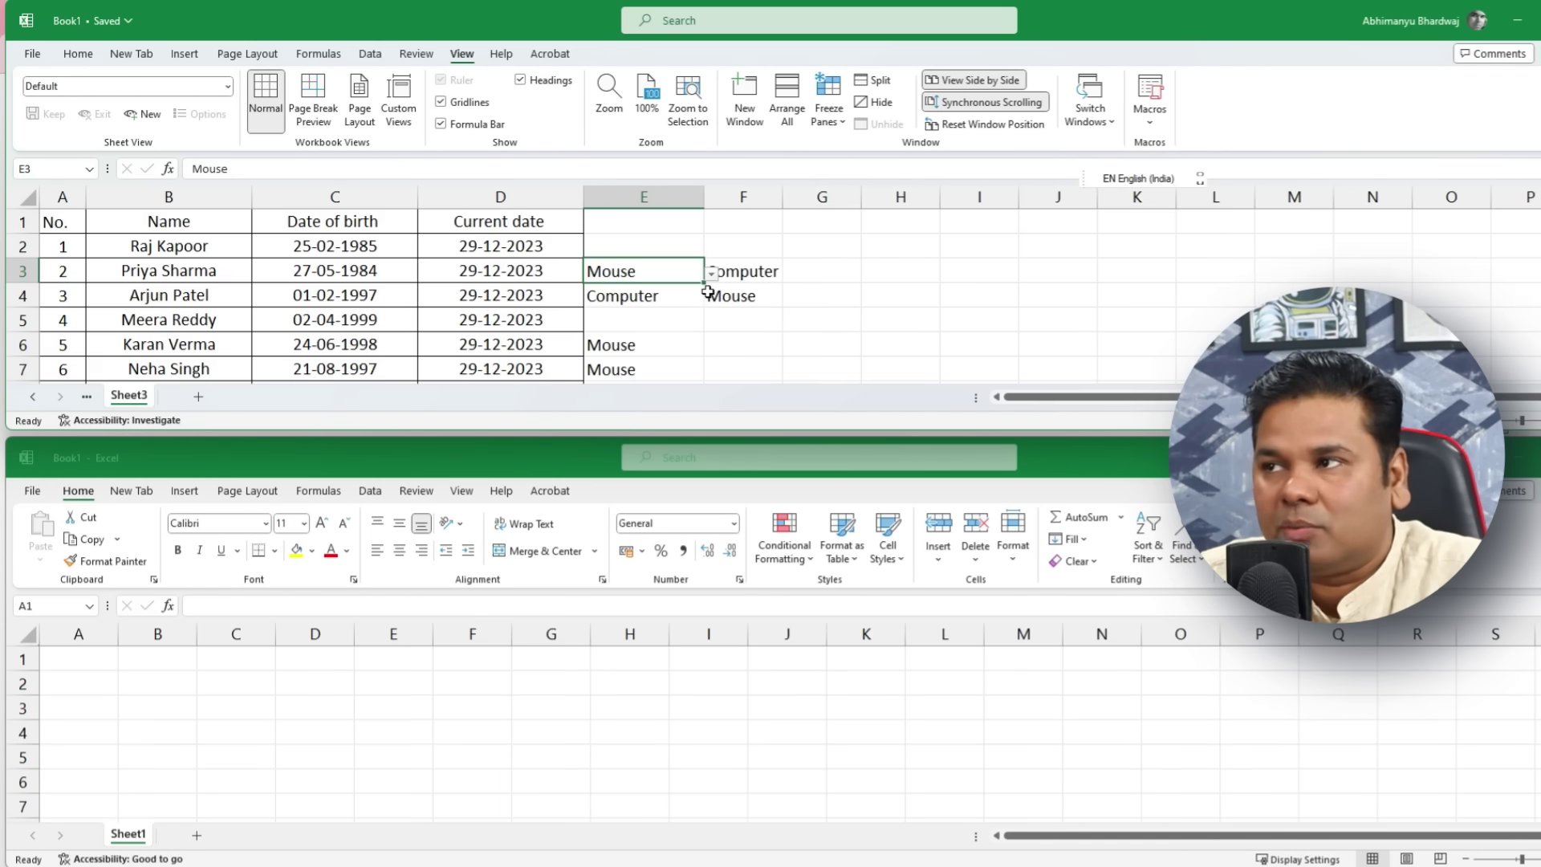
Step: Turn off Synchronous Scrolling and test scrolling and zooming the table window on its own
click(994, 105)
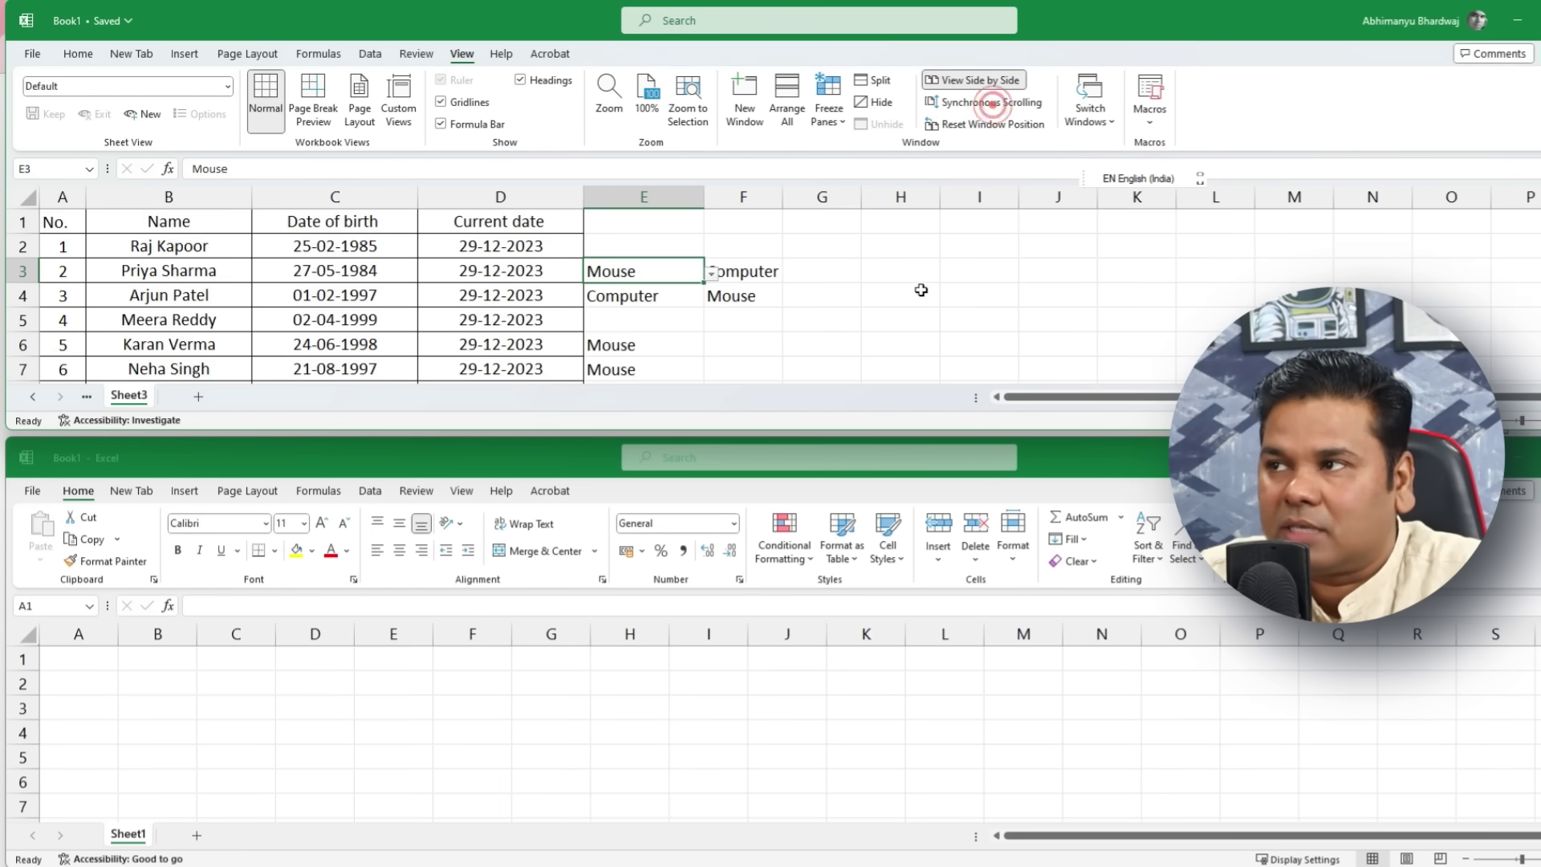
scroll(634, 346, down, 1)
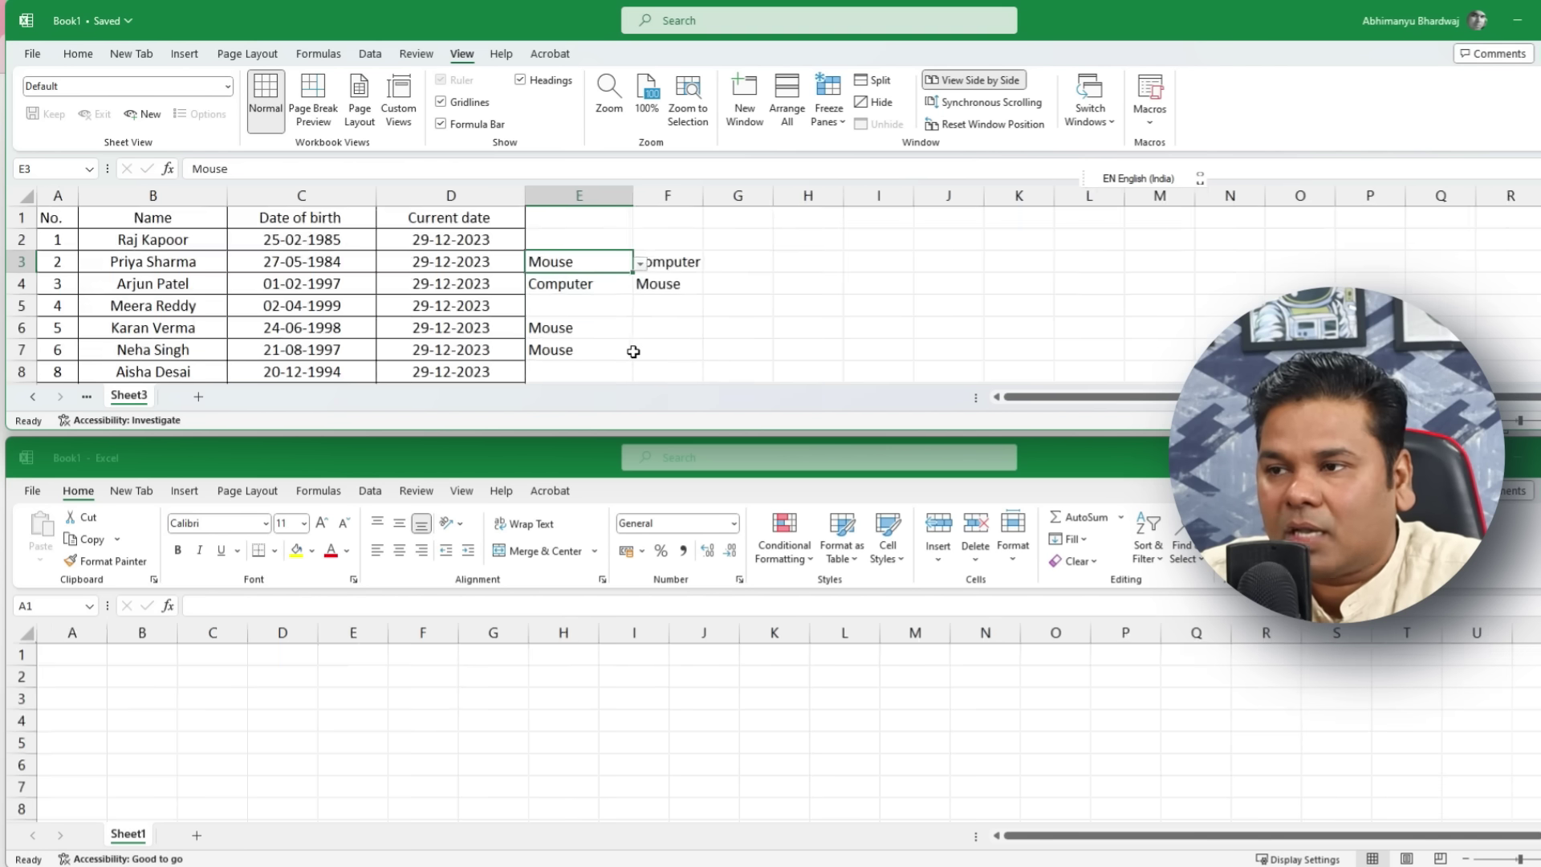
click(1016, 308)
scroll(1017, 307, up, 1)
scroll(1016, 311, down, 7)
scroll(1012, 313, up, 7)
scroll(1010, 314, down, 1)
scroll(1008, 319, down, 6)
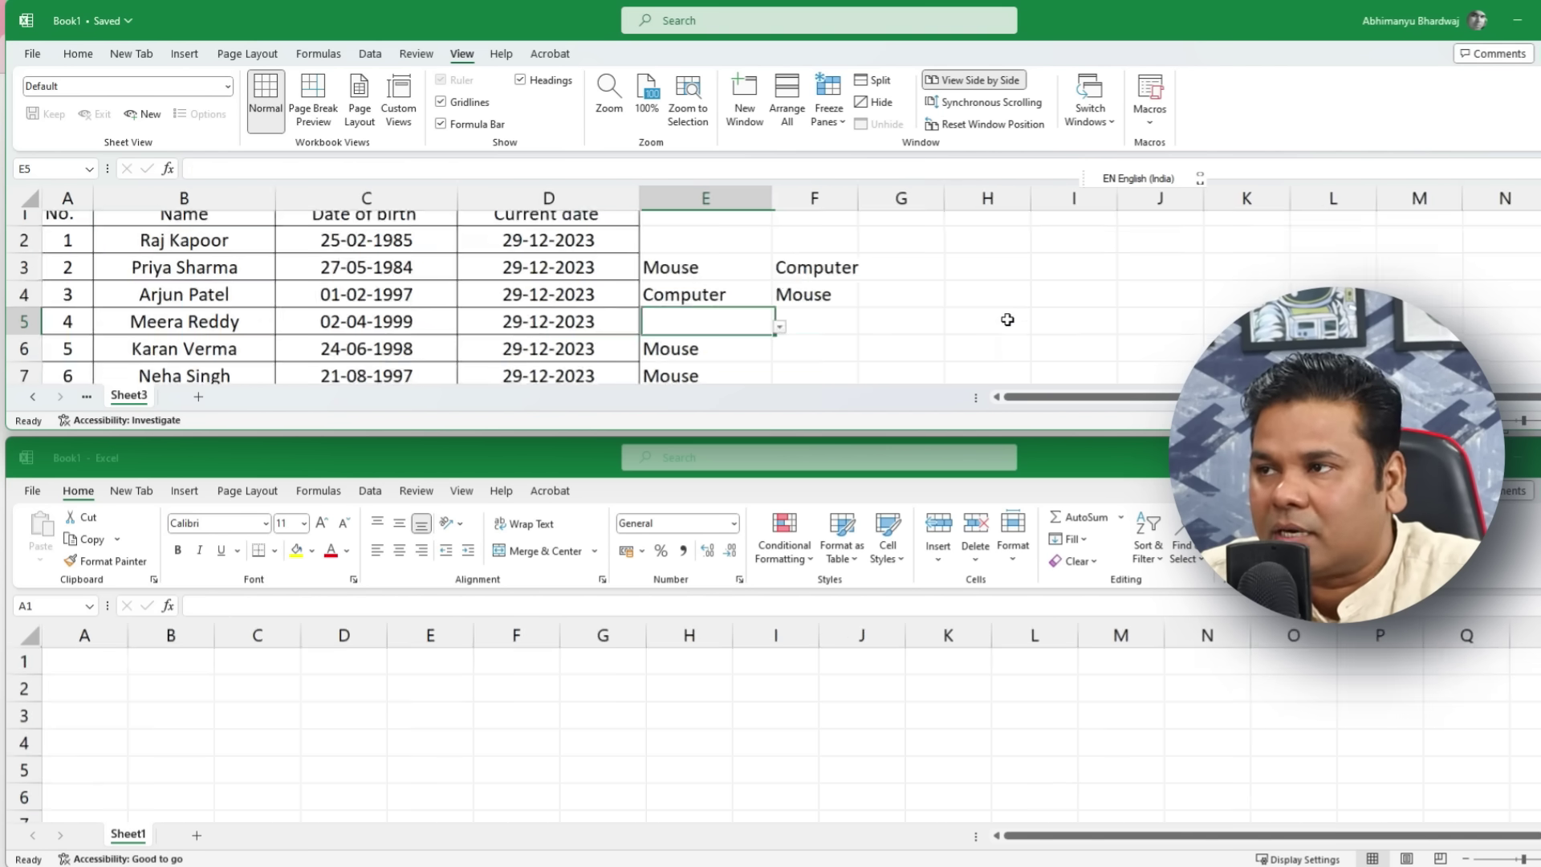
scroll(1007, 320, up, 4)
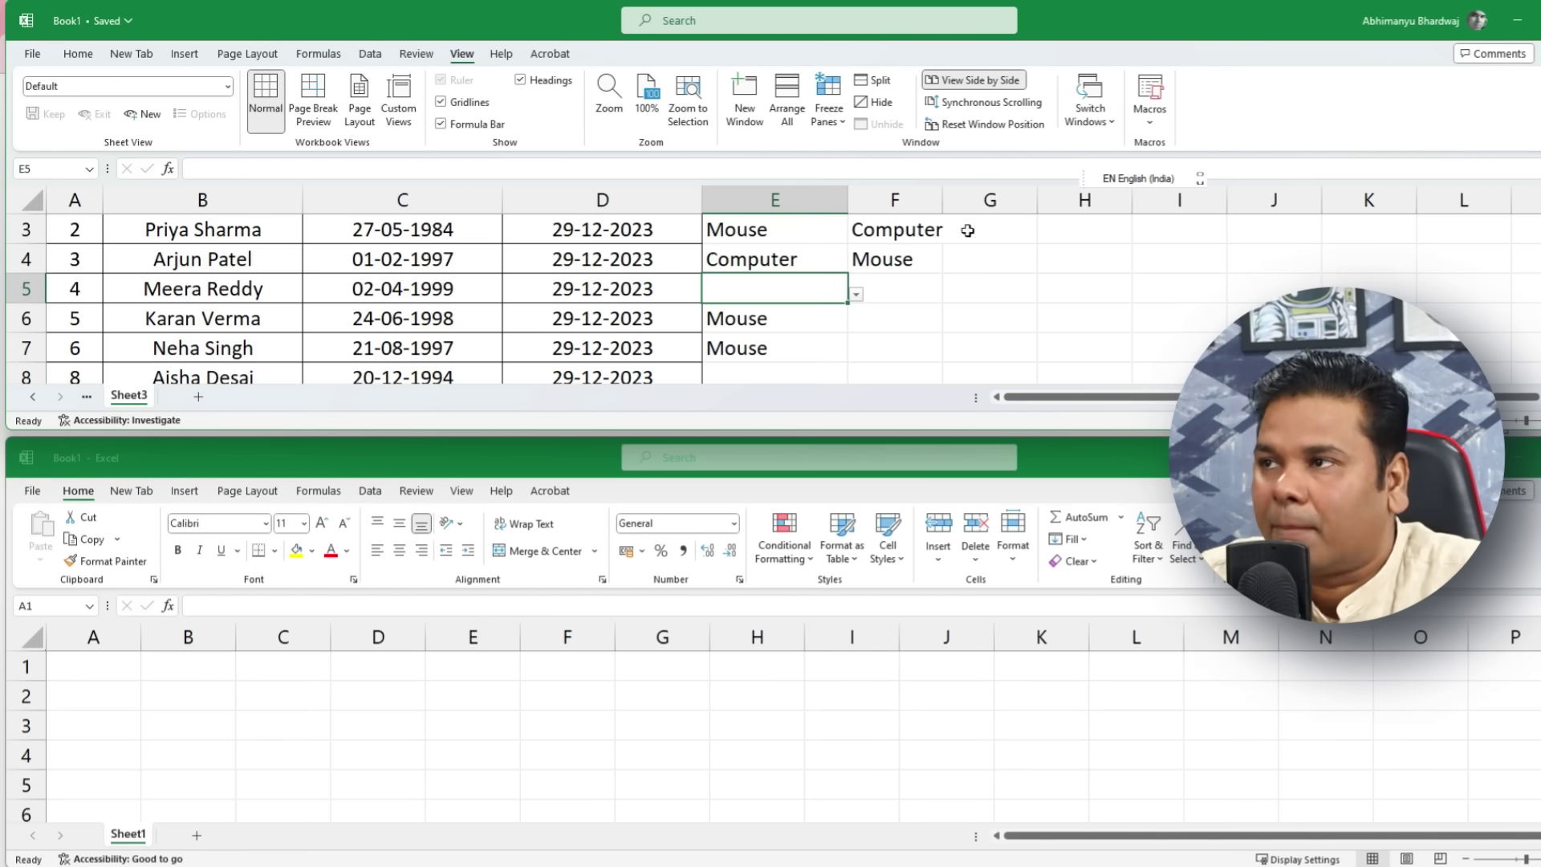
Step: End the side-by-side view of the two Book1 windows
click(968, 83)
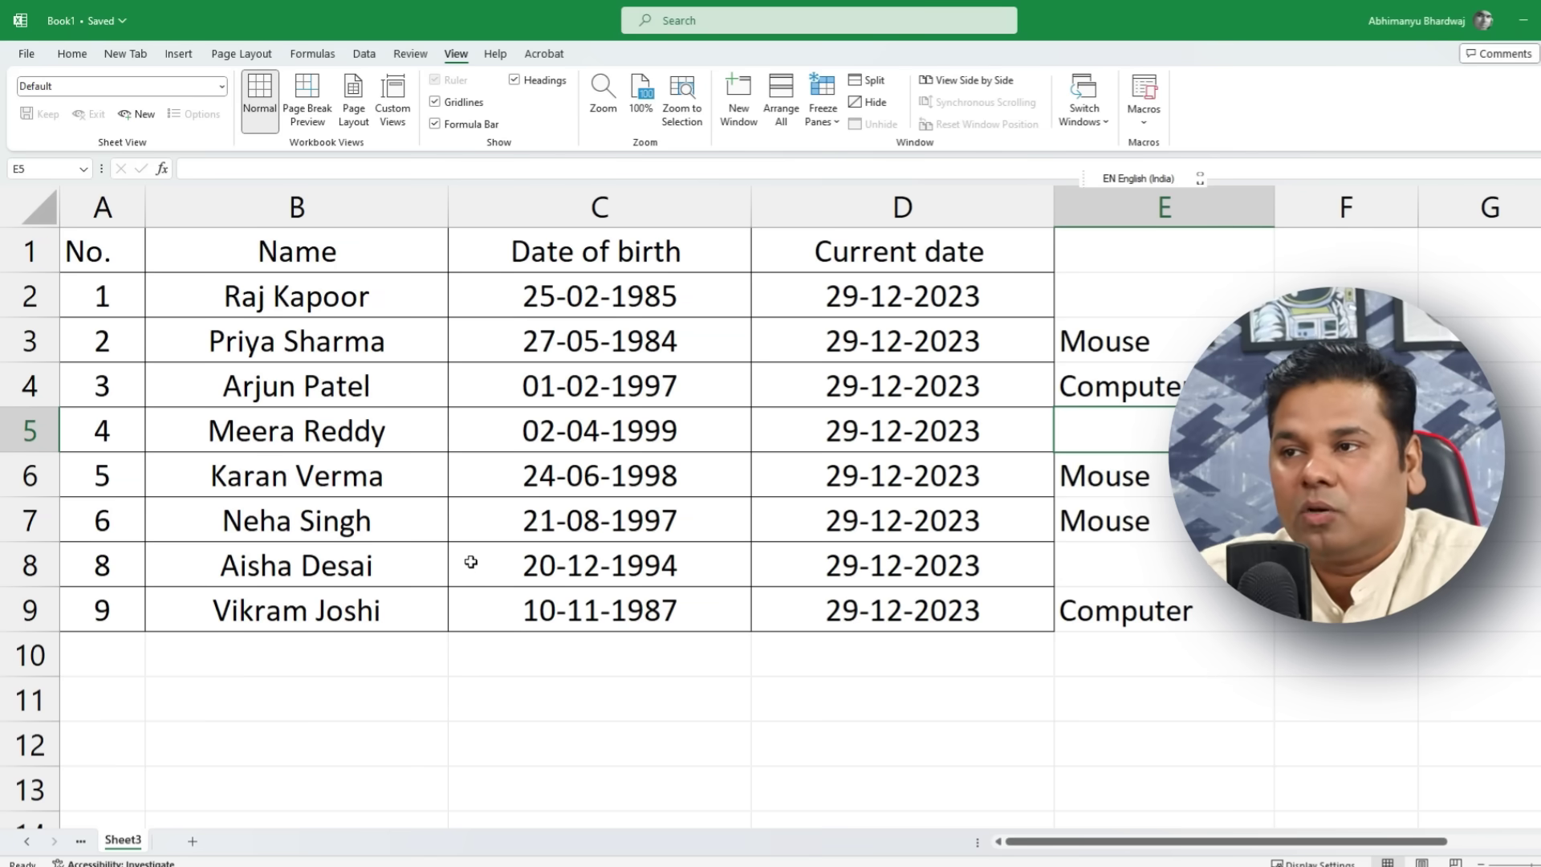
Step: Select column A from A1 down to the last worksheet row
click(76, 251)
drag(1026, 843, 1019, 841)
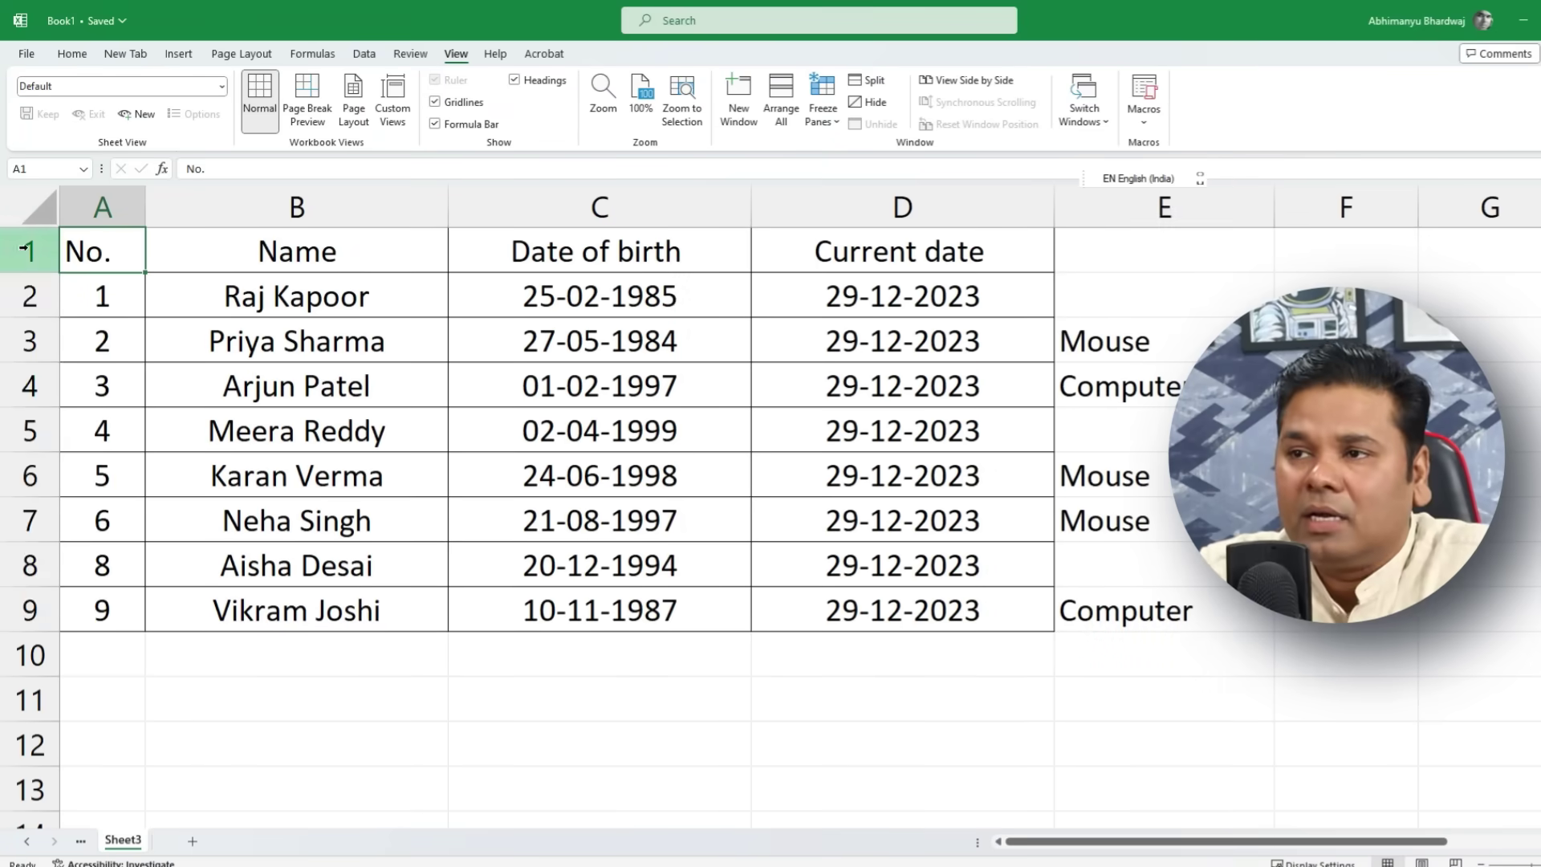
key(ctrl+shift+Down)
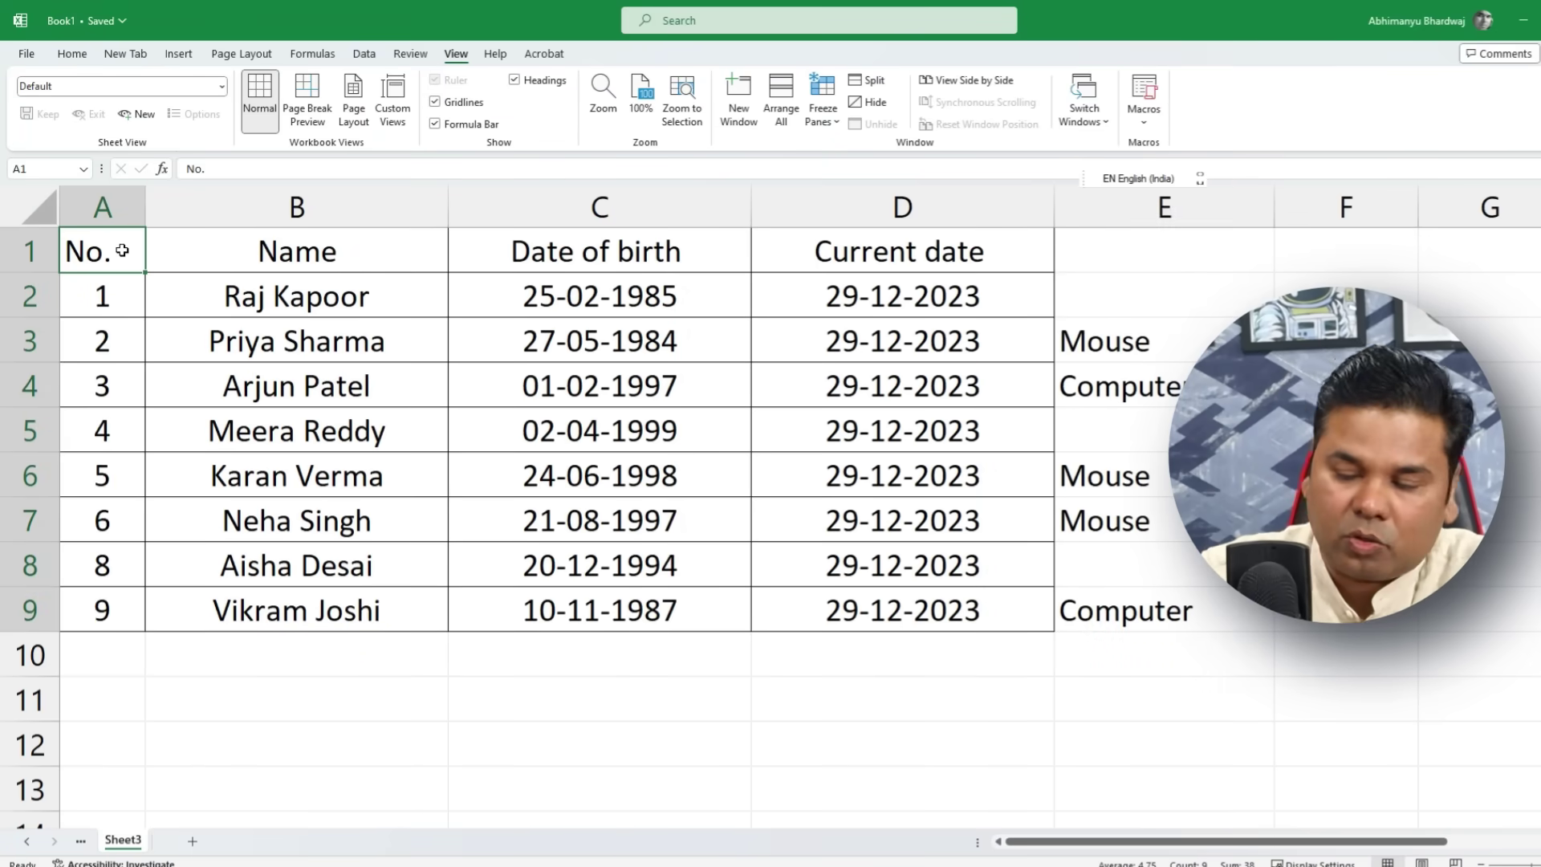
key(ctrl+shift+Down)
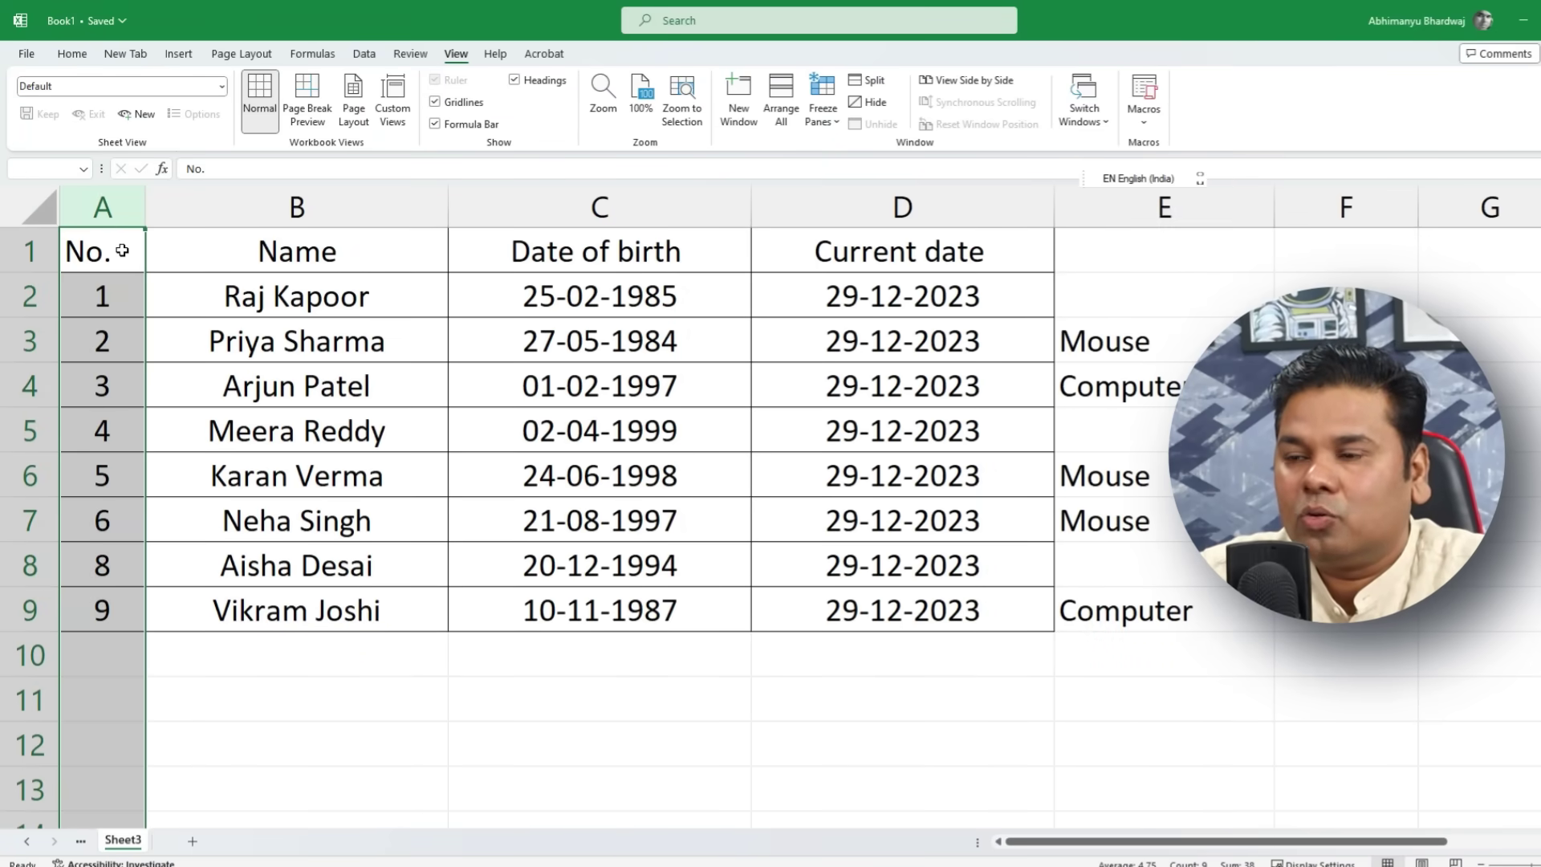
Step: Jump to the last worksheet row in column A and return to A1
key(ctrl+Down)
key(ctrl+Down)
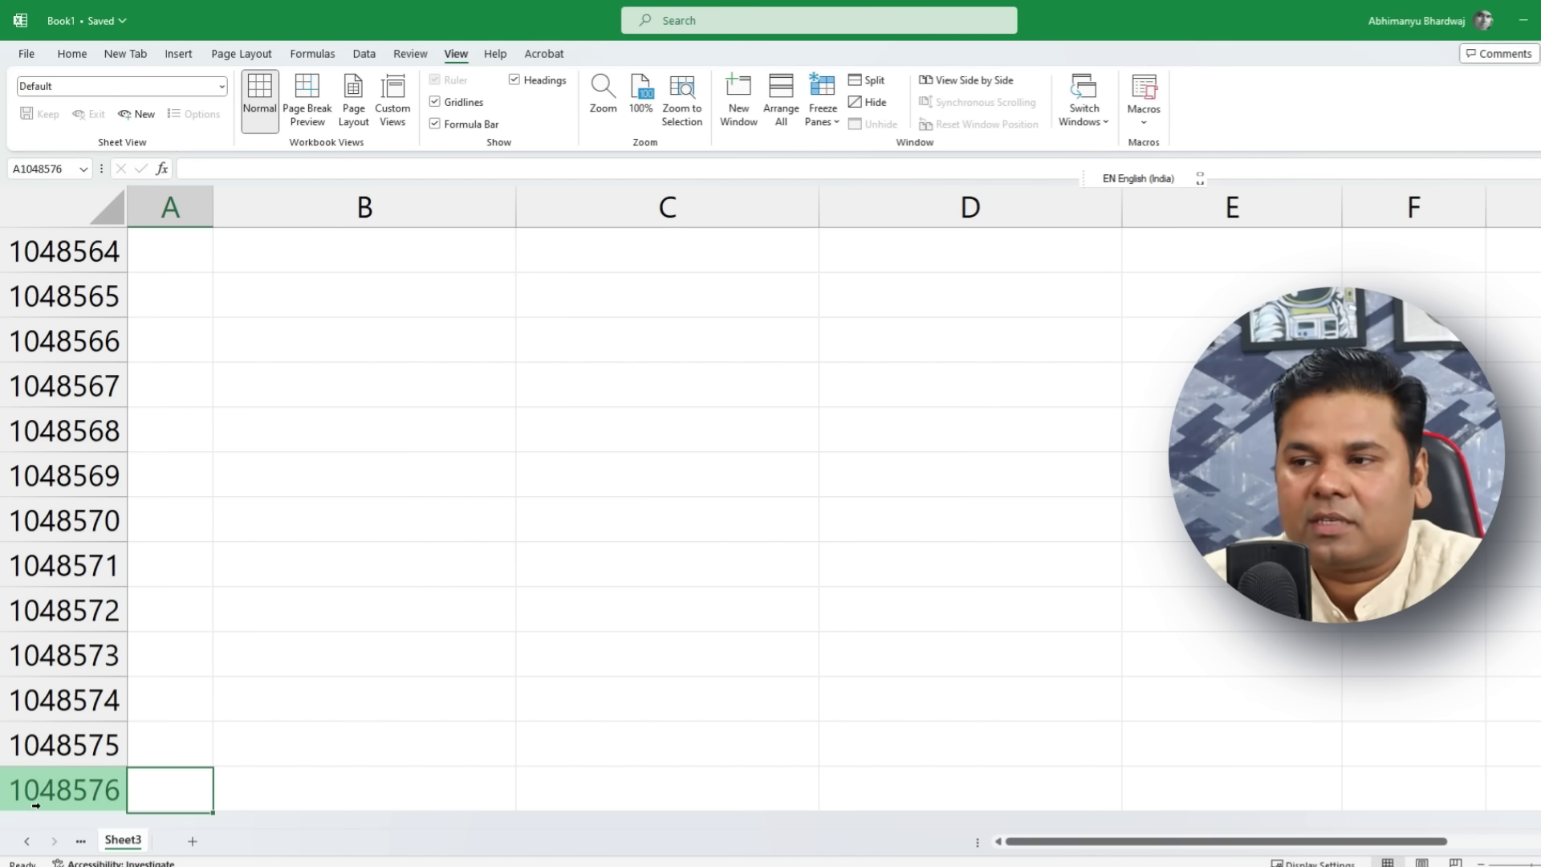
key(ctrl+Up)
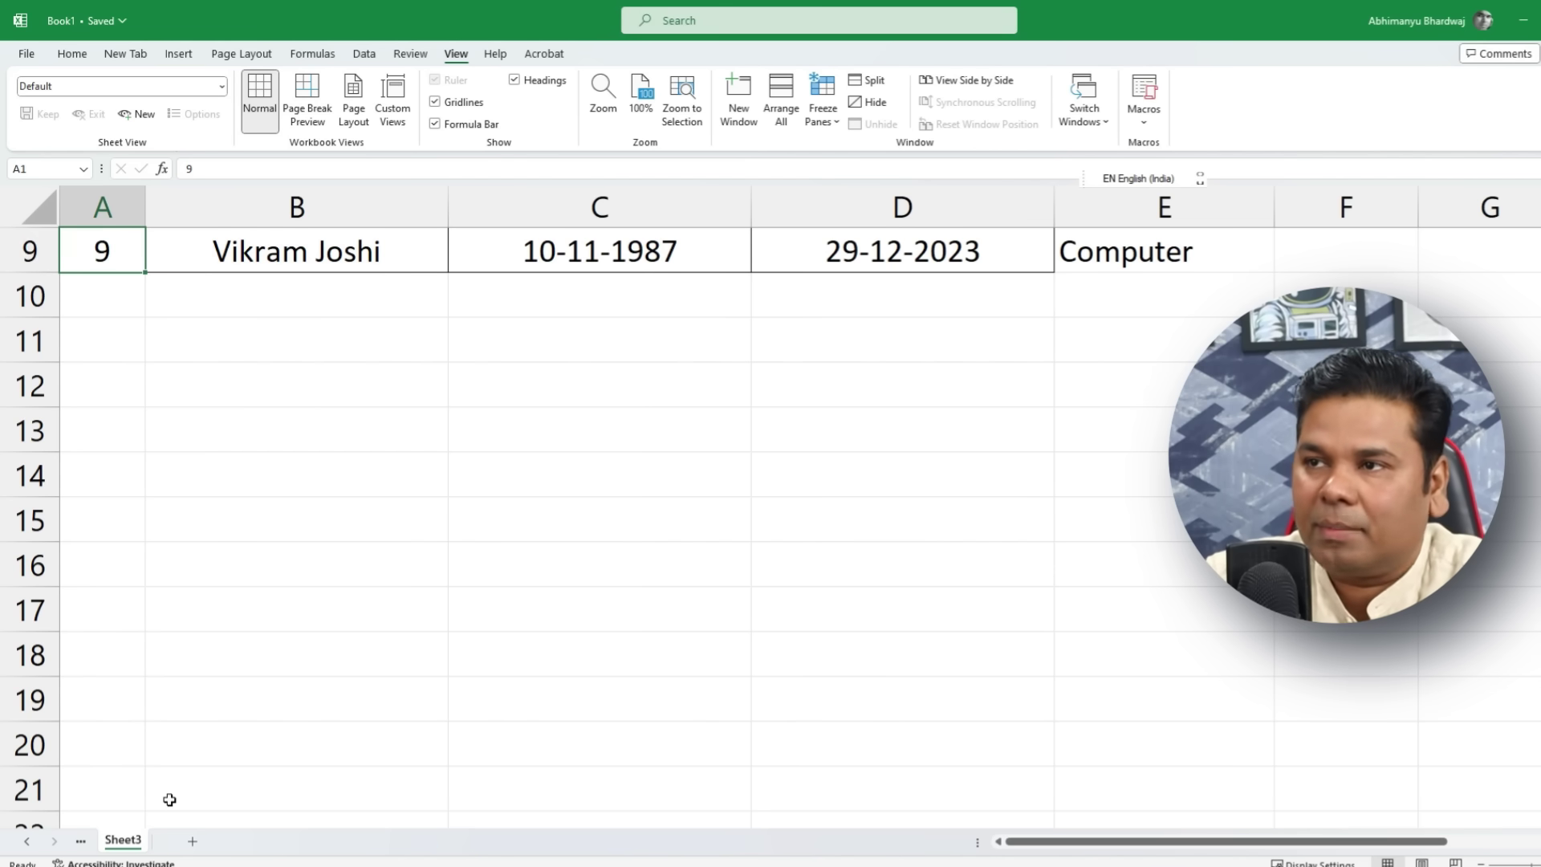
key(ctrl+Up)
Step: Extend the selection from D1 across row 1 to column XFD and bring the view back to D1
key(ctrl+shift+Right)
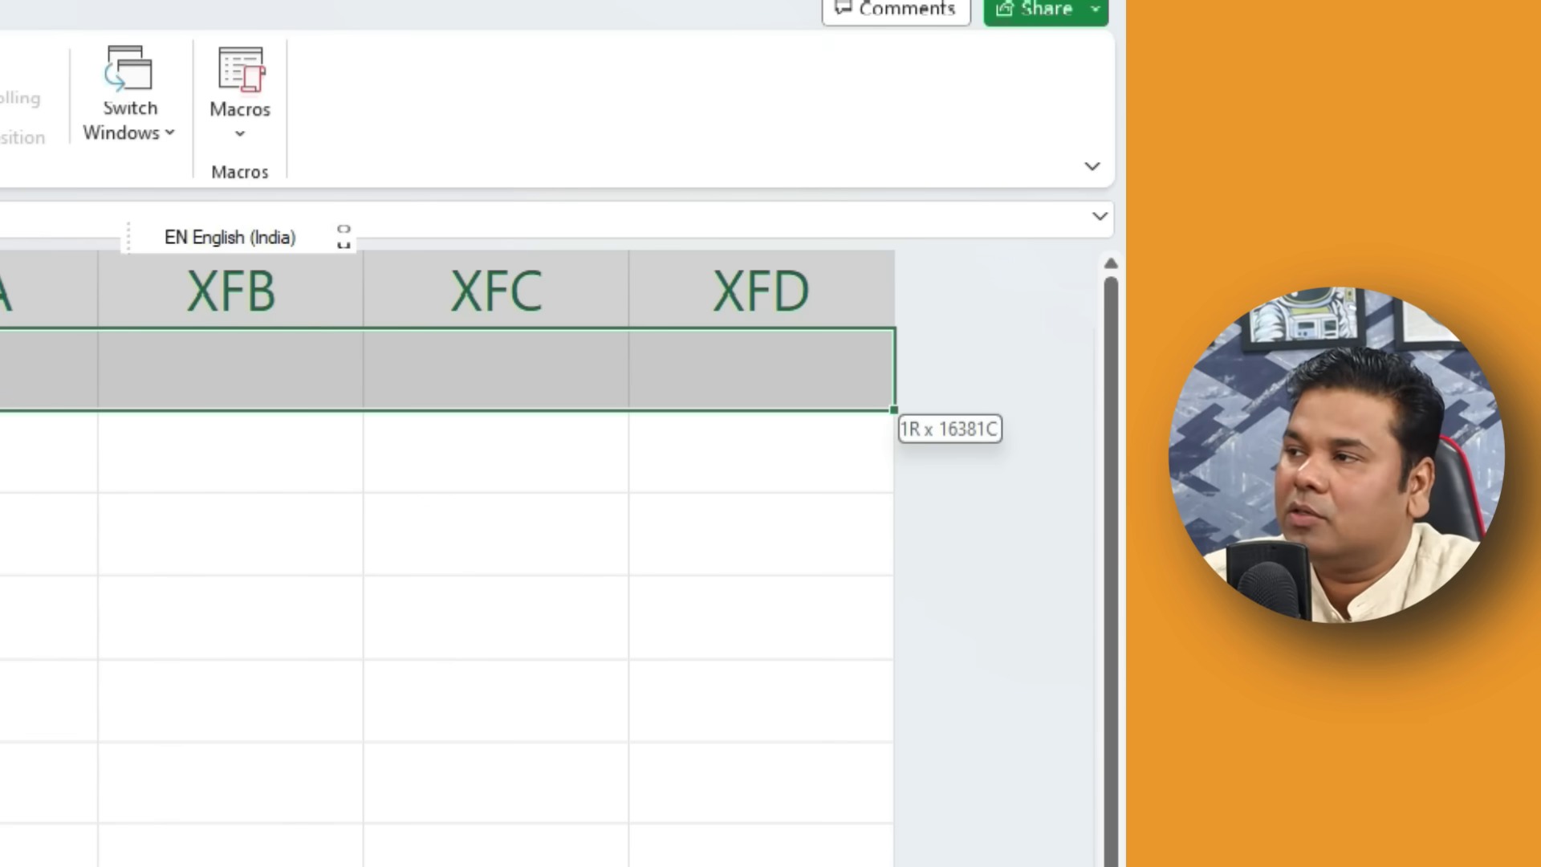
drag(894, 410, 894, 410)
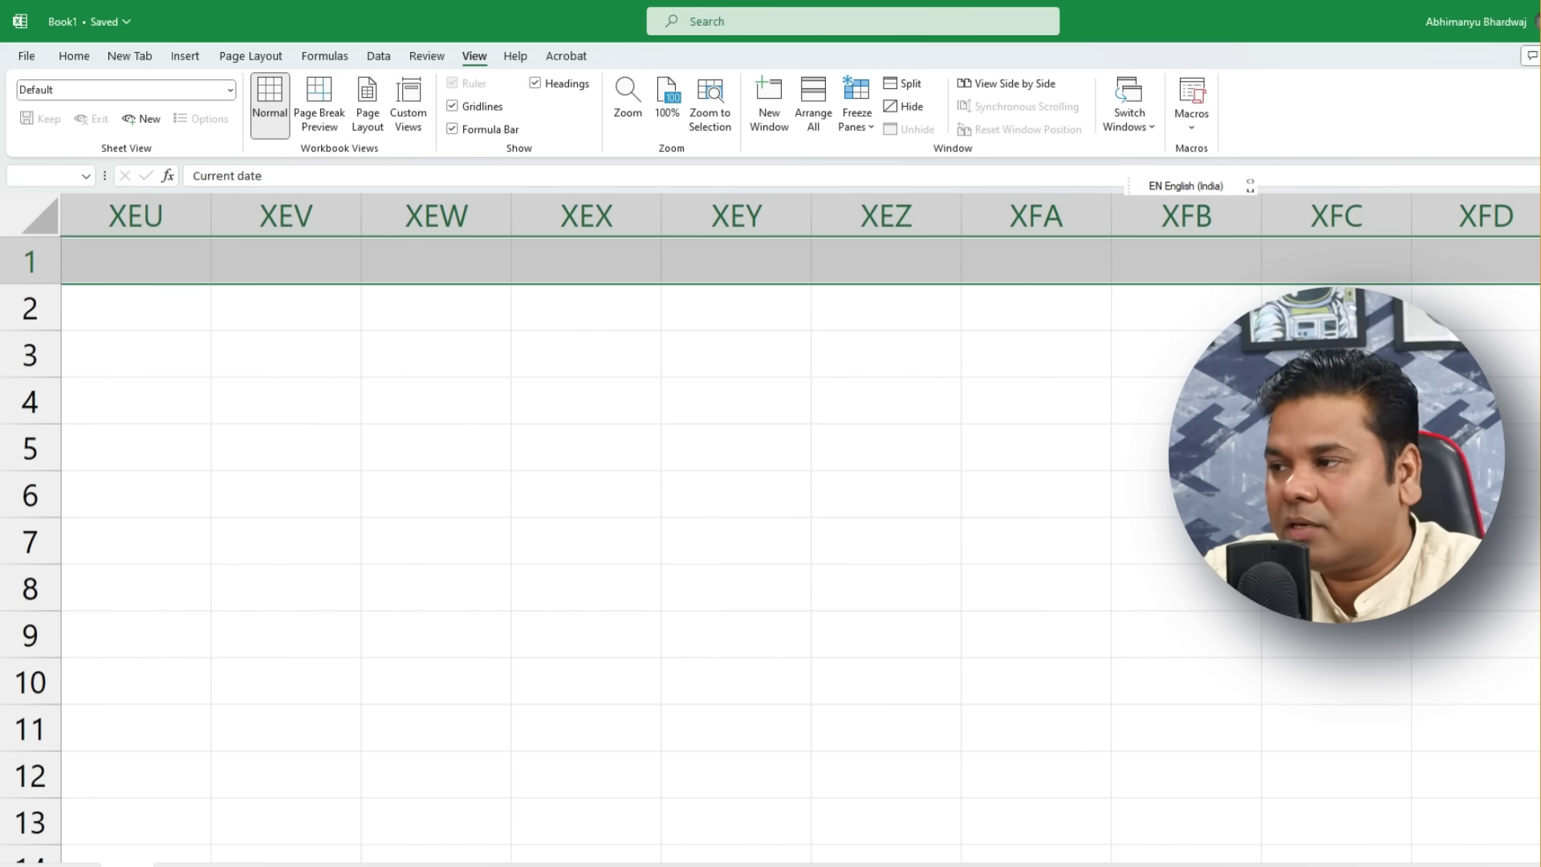
key(ctrl+BackSpace)
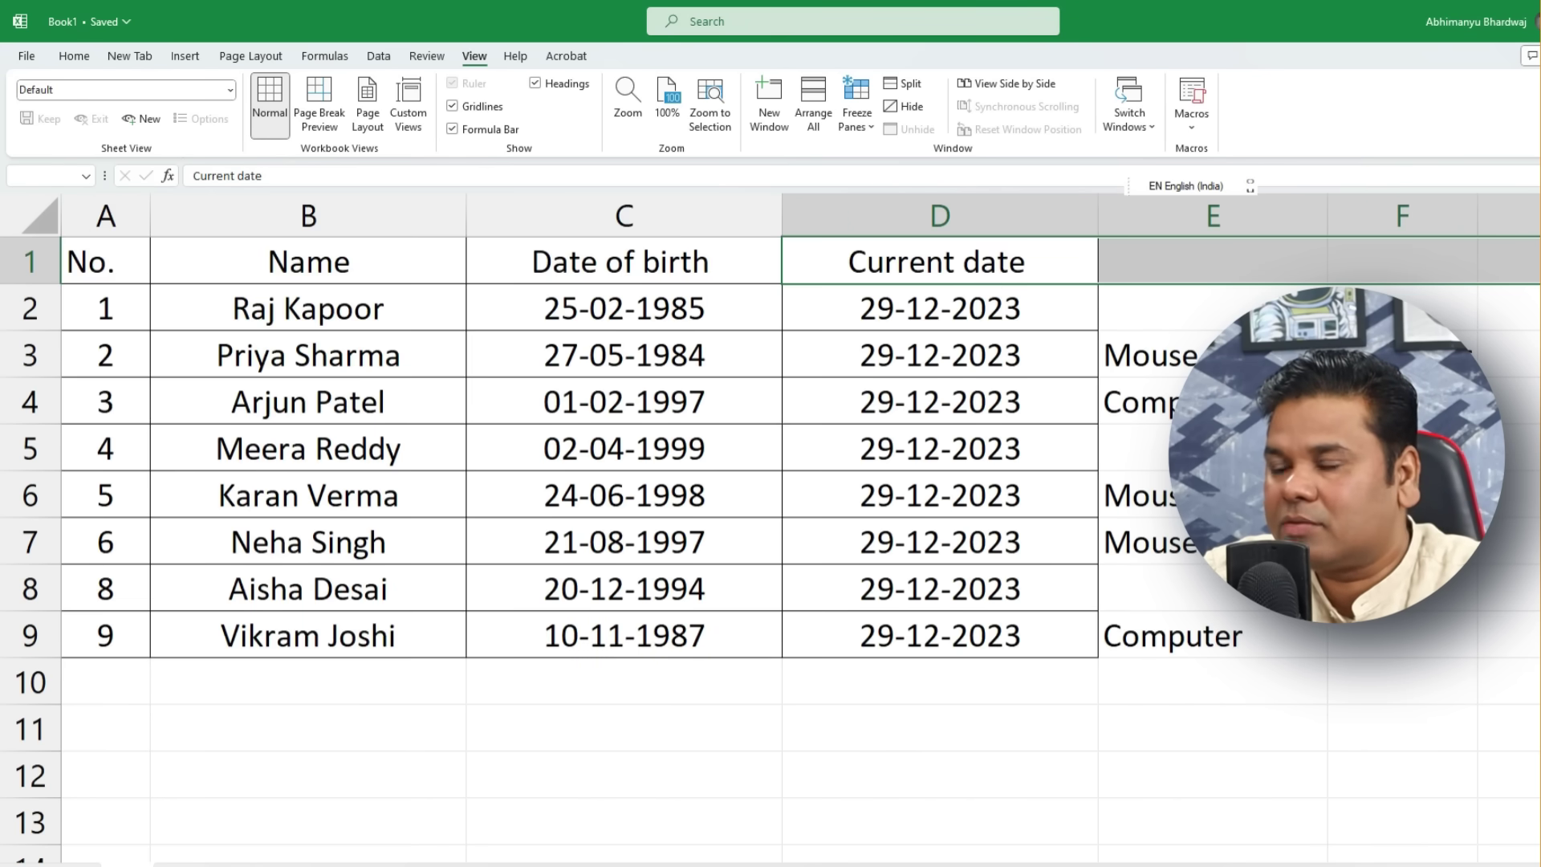
Step: Add a new blank worksheet to the workbook
click(217, 324)
drag(203, 715, 203, 771)
click(200, 861)
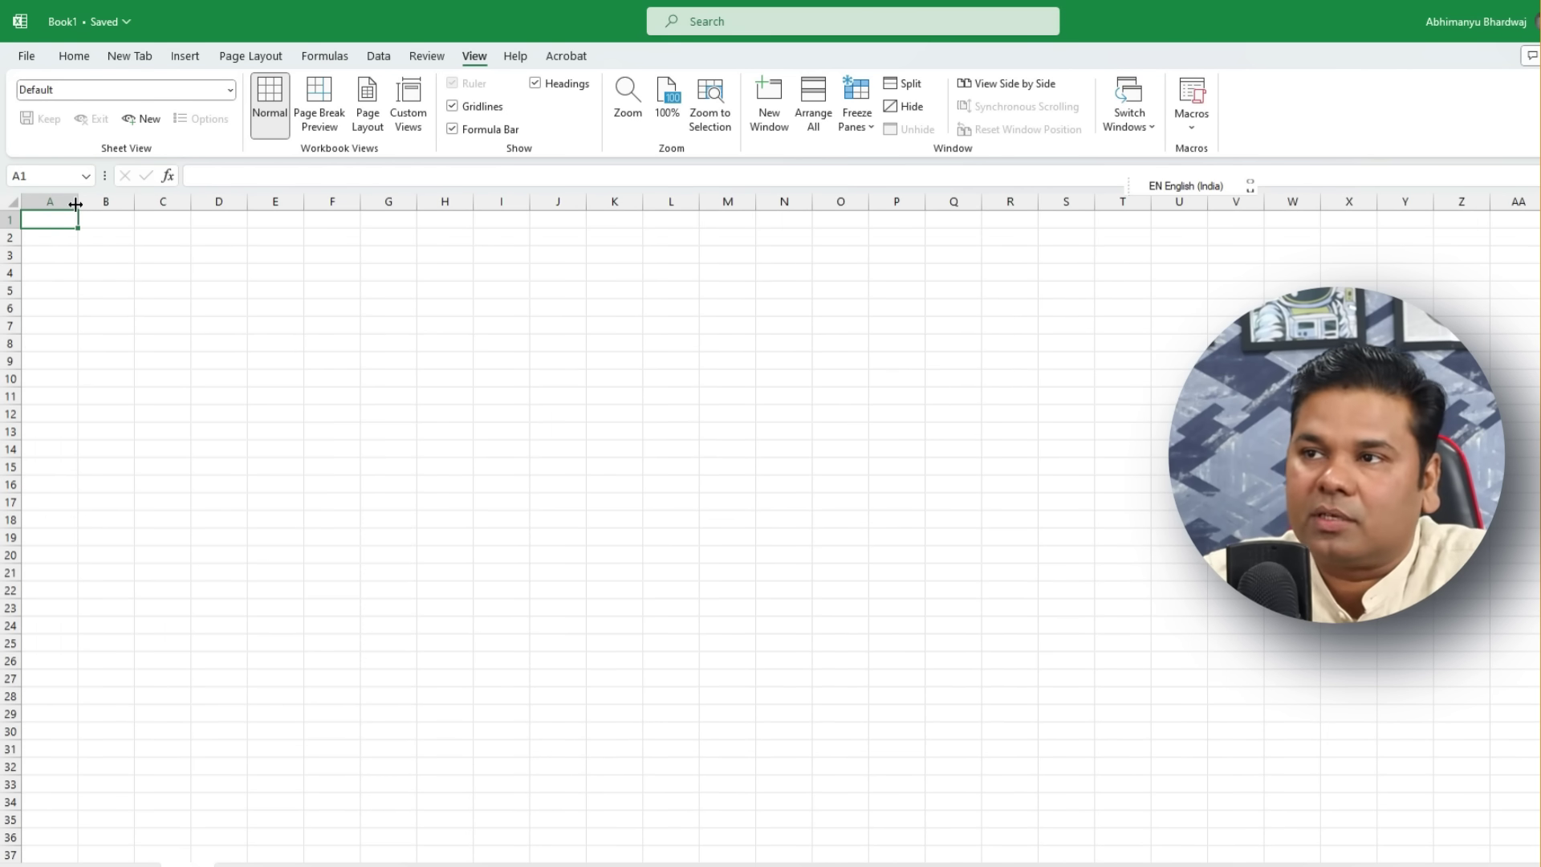
Step: Enlarge cell A1 by widening column A and heightening row 1, and undo both size changes
drag(76, 205, 1062, 508)
drag(966, 347, 1016, 342)
drag(15, 228, 14, 704)
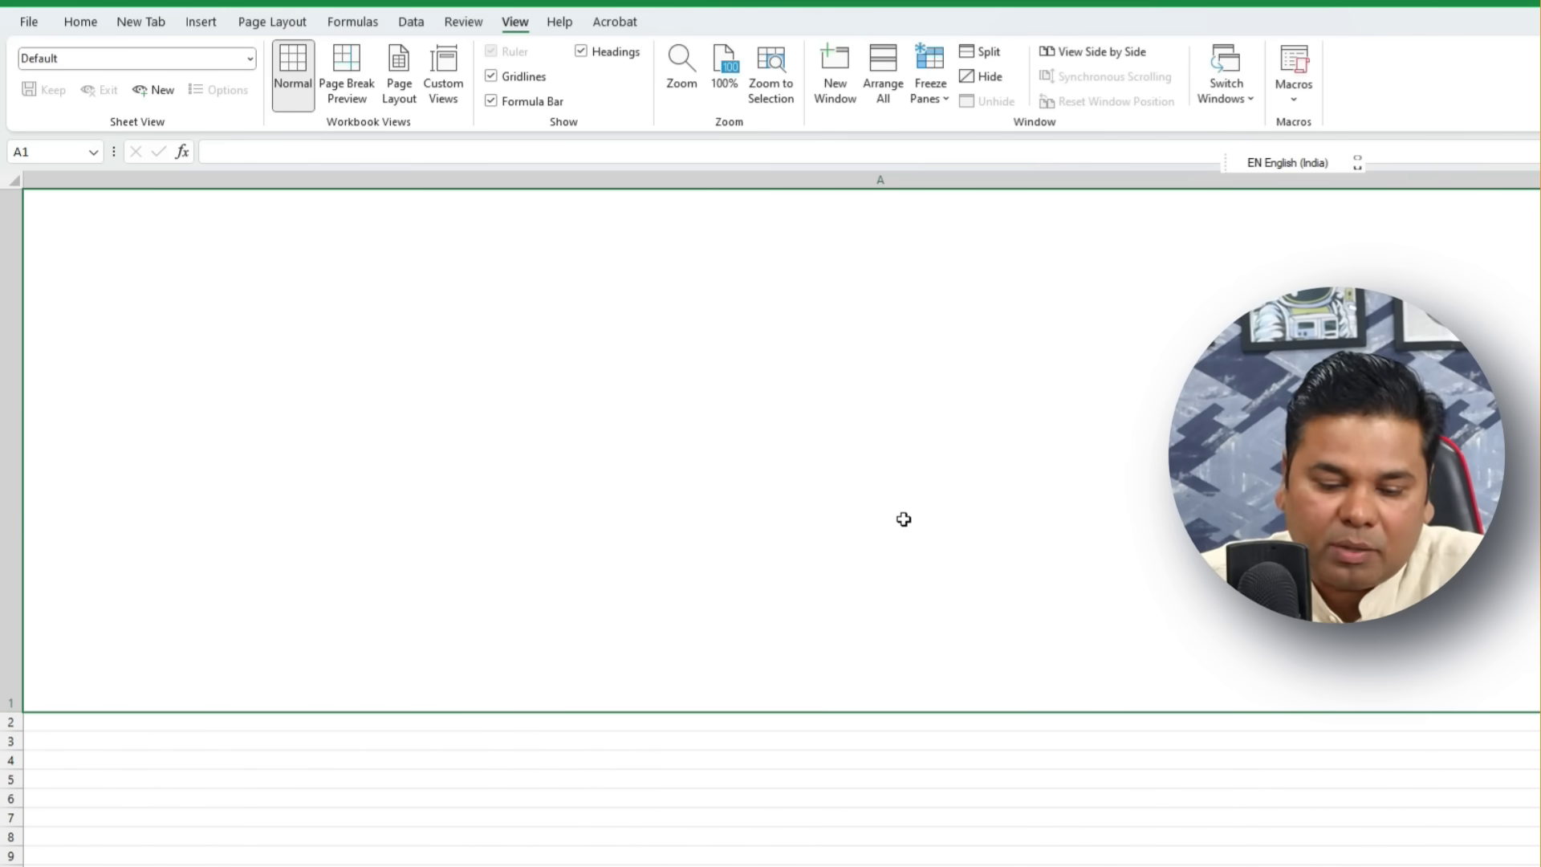
key(ctrl+z)
key(ctrl+z)
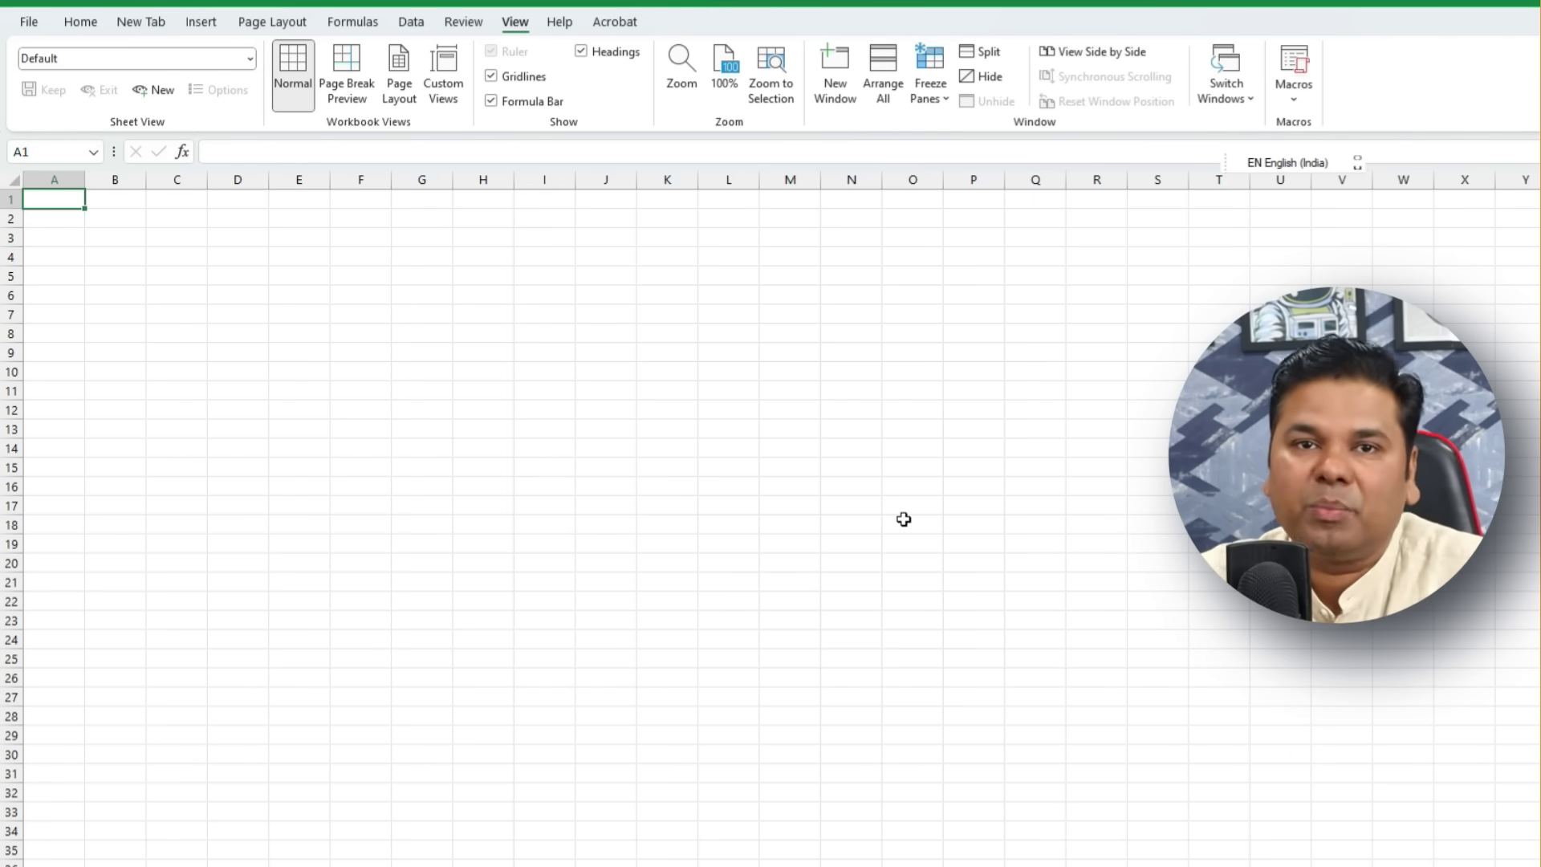